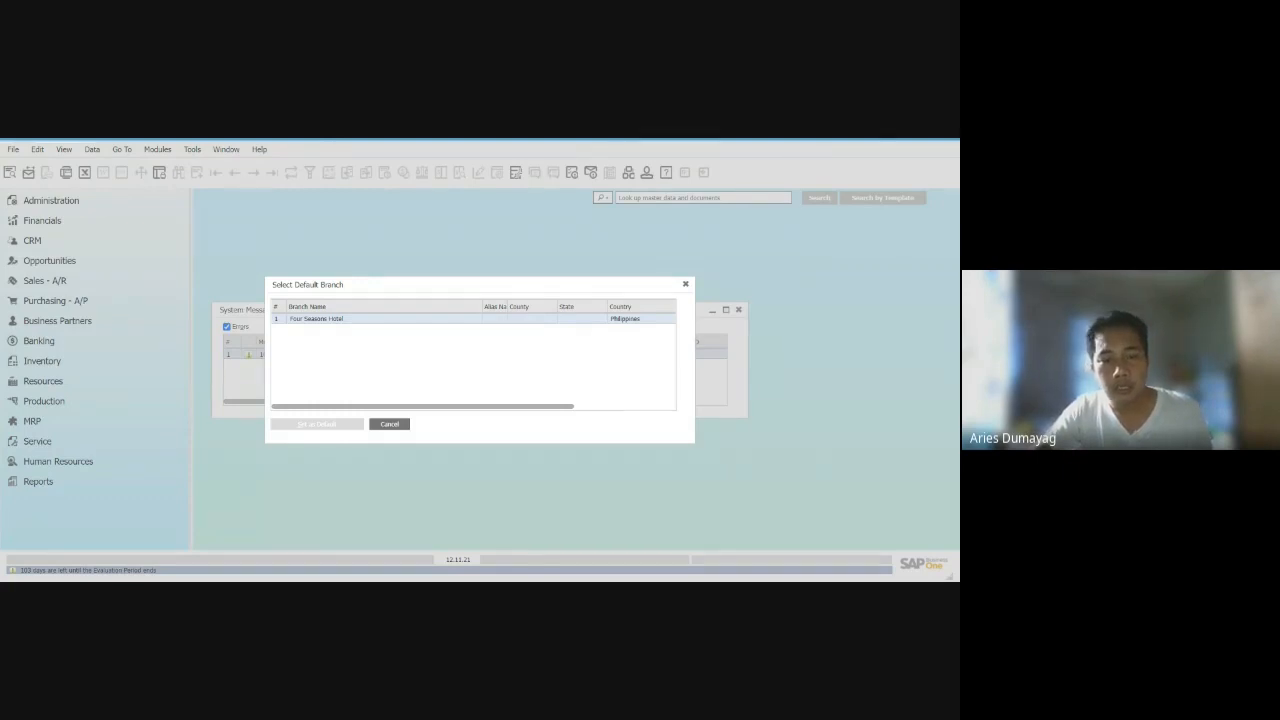
- Set Four Seasons Hotel as the default branch and close the System Messages Log
double_click(278, 320)
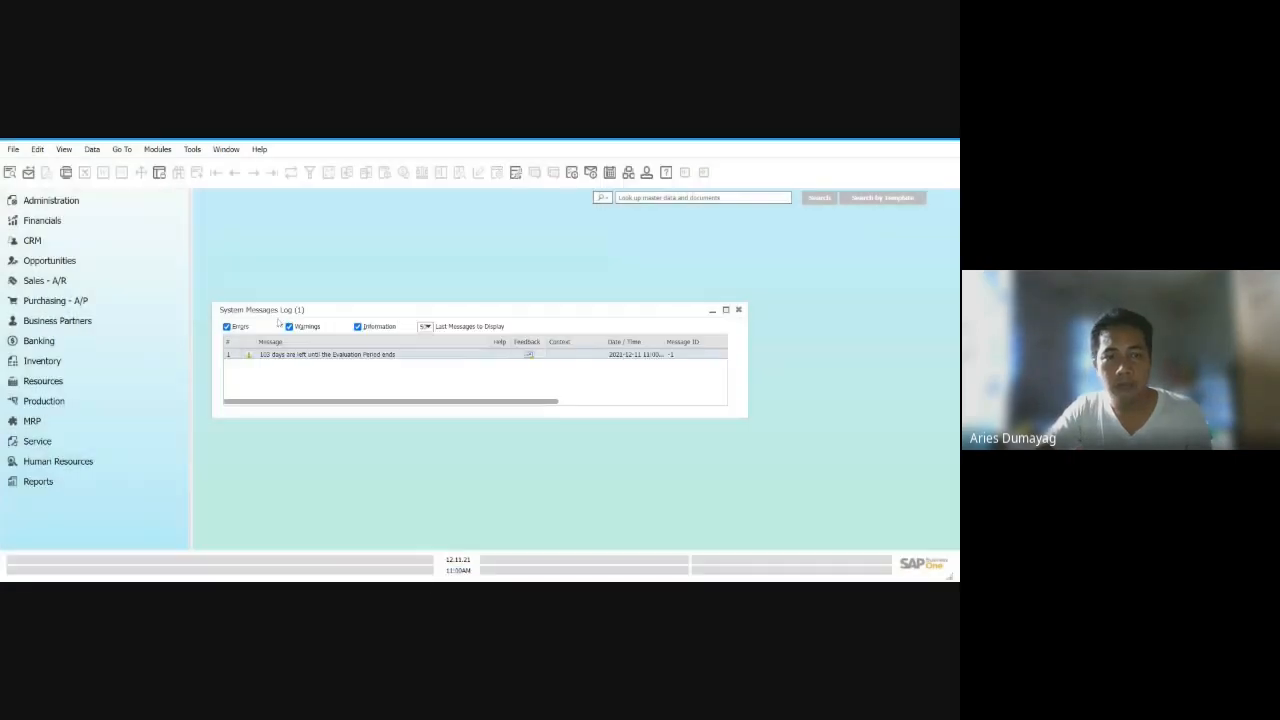
left_click(738, 309)
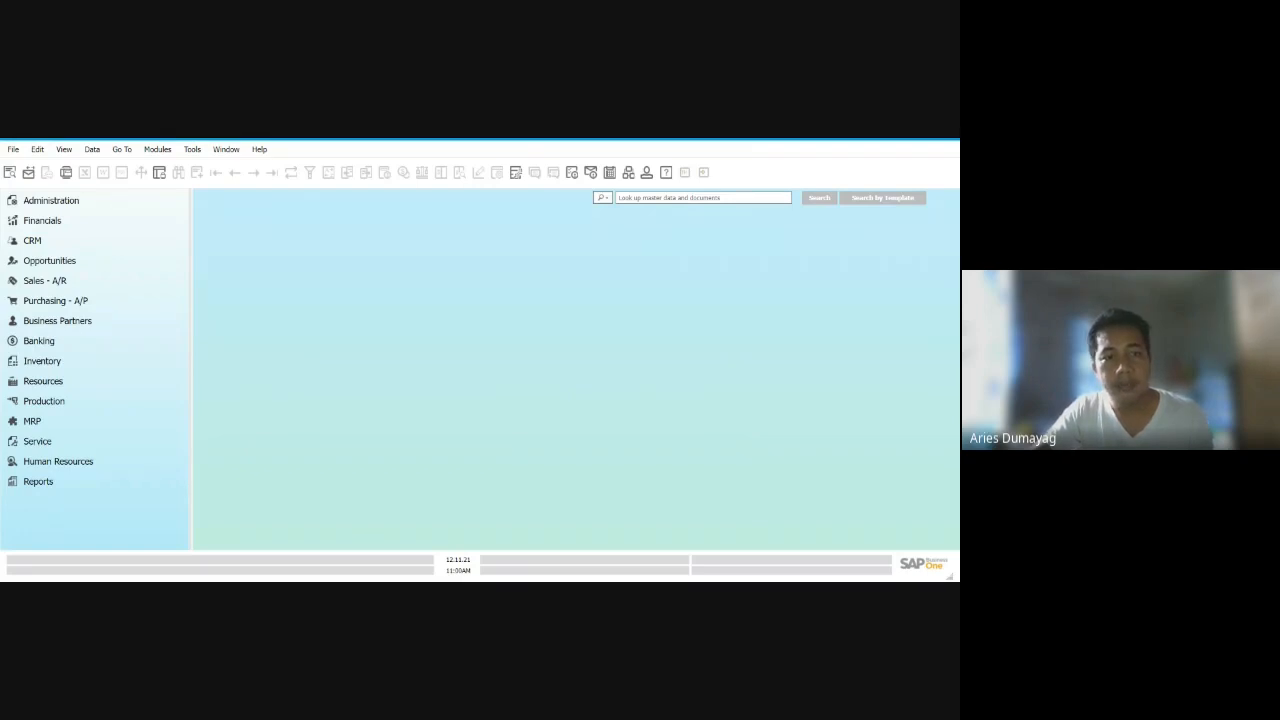
- Open the Import from Excel data import window, widen the module tree to show full entry names, and place the window beside it
left_click(86, 204)
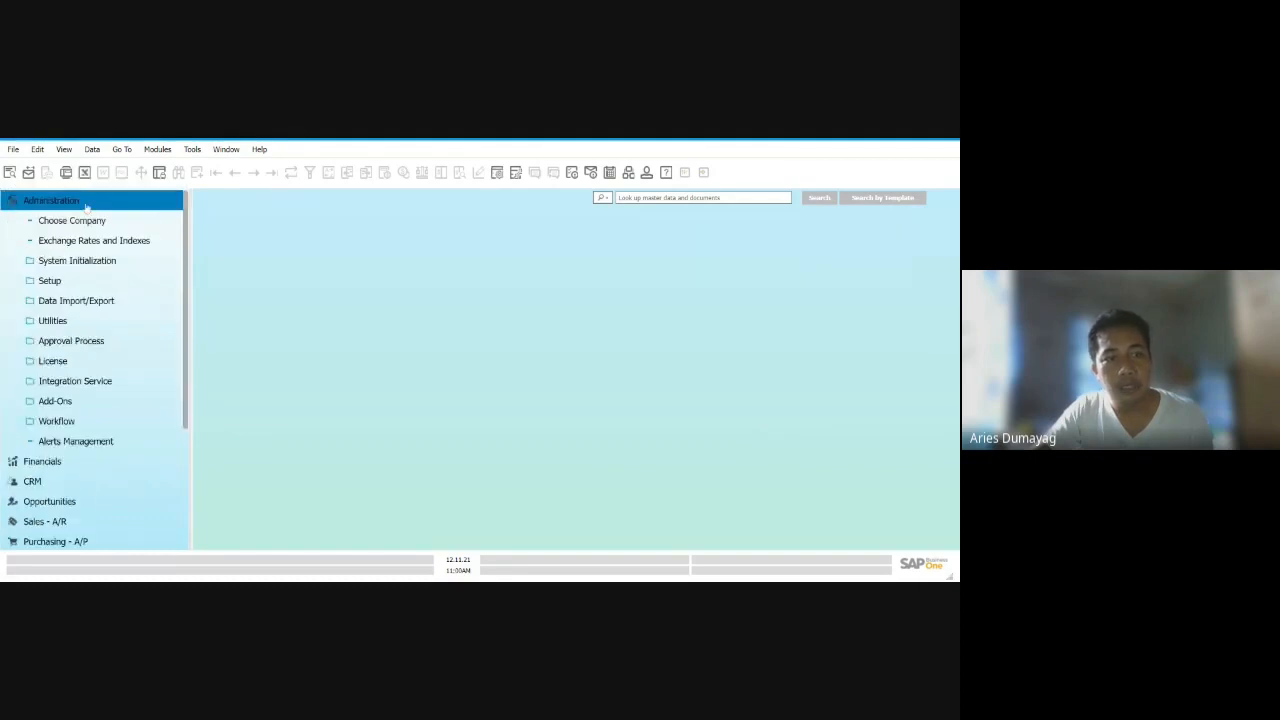
left_click(81, 304)
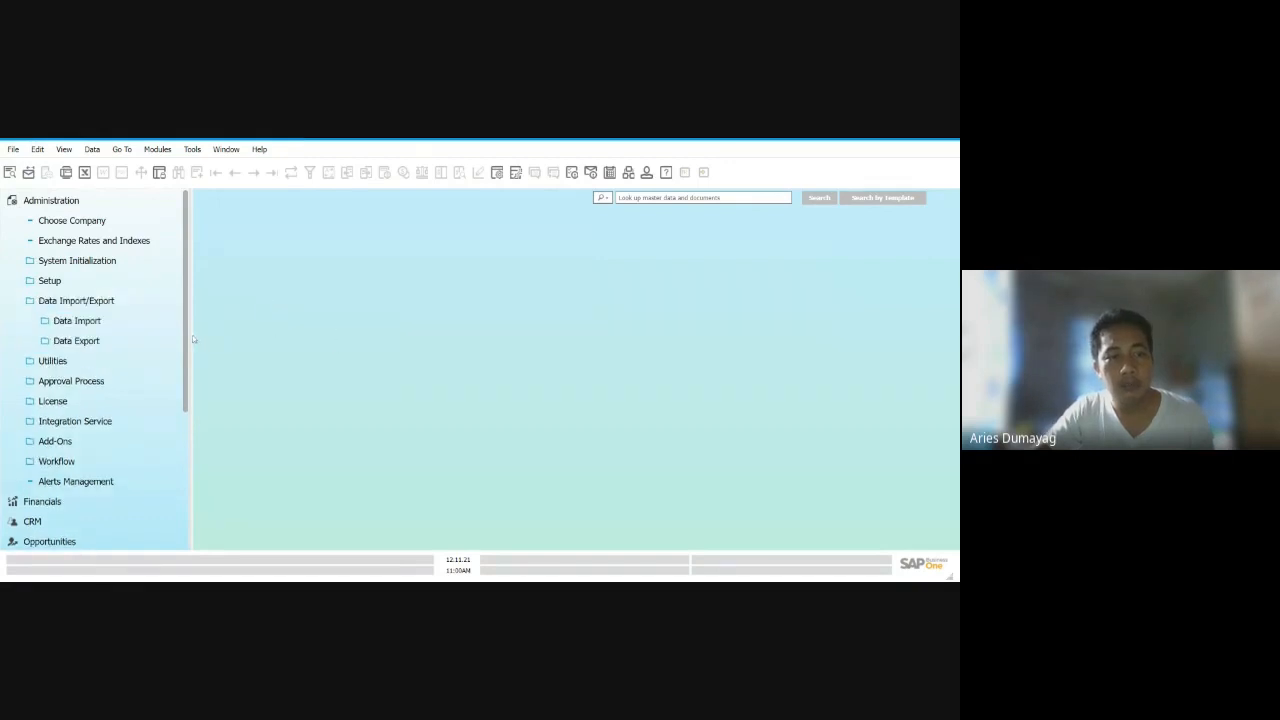
left_click(70, 321)
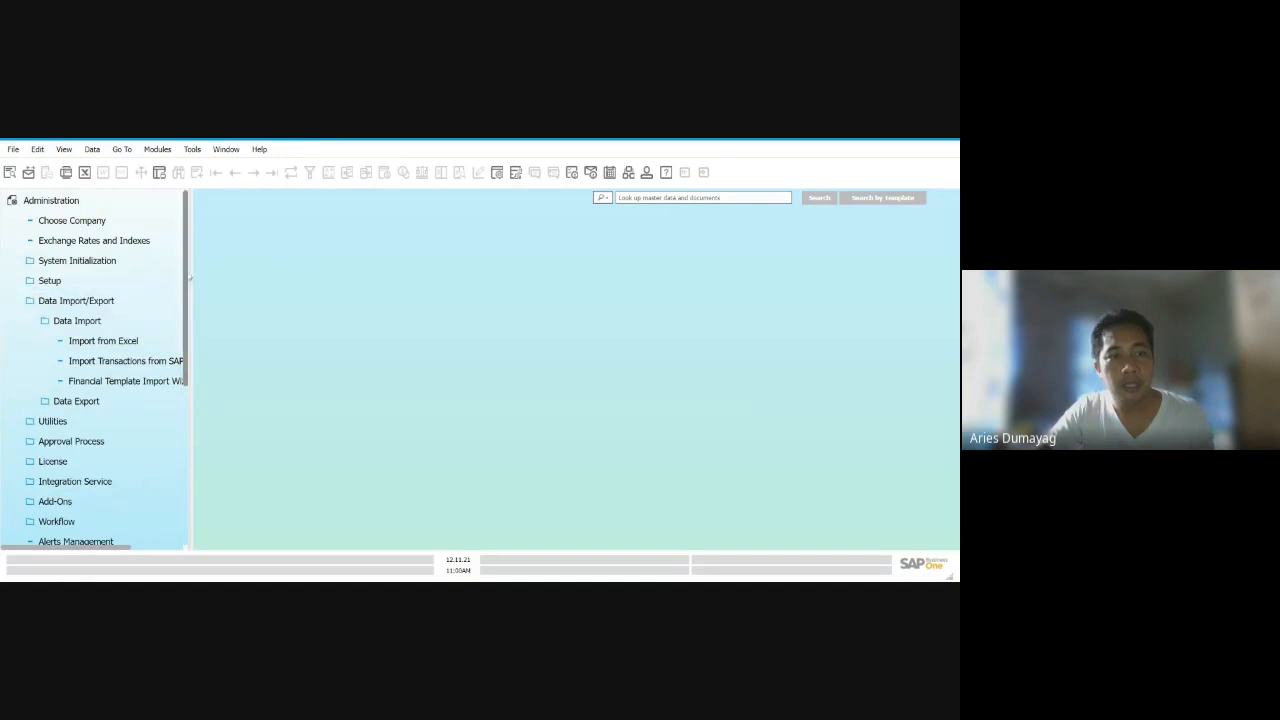
left_click_drag(191, 271, 244, 265)
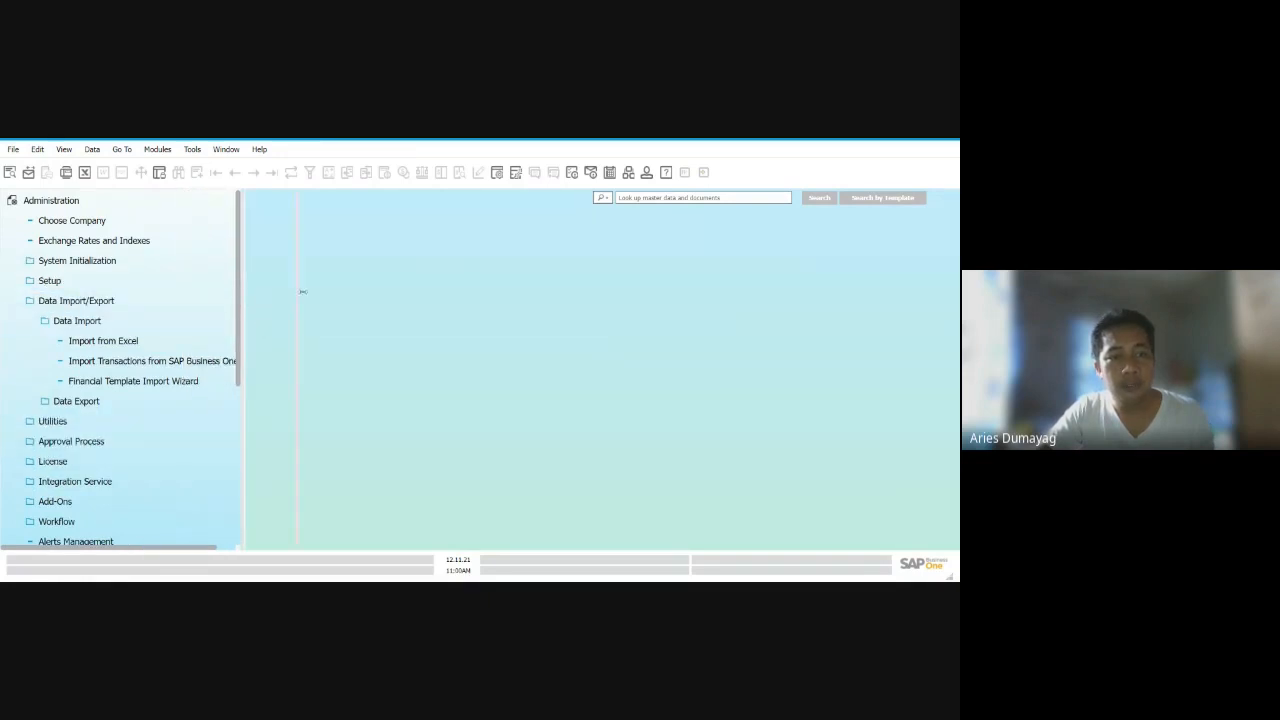
left_click_drag(302, 291, 305, 291)
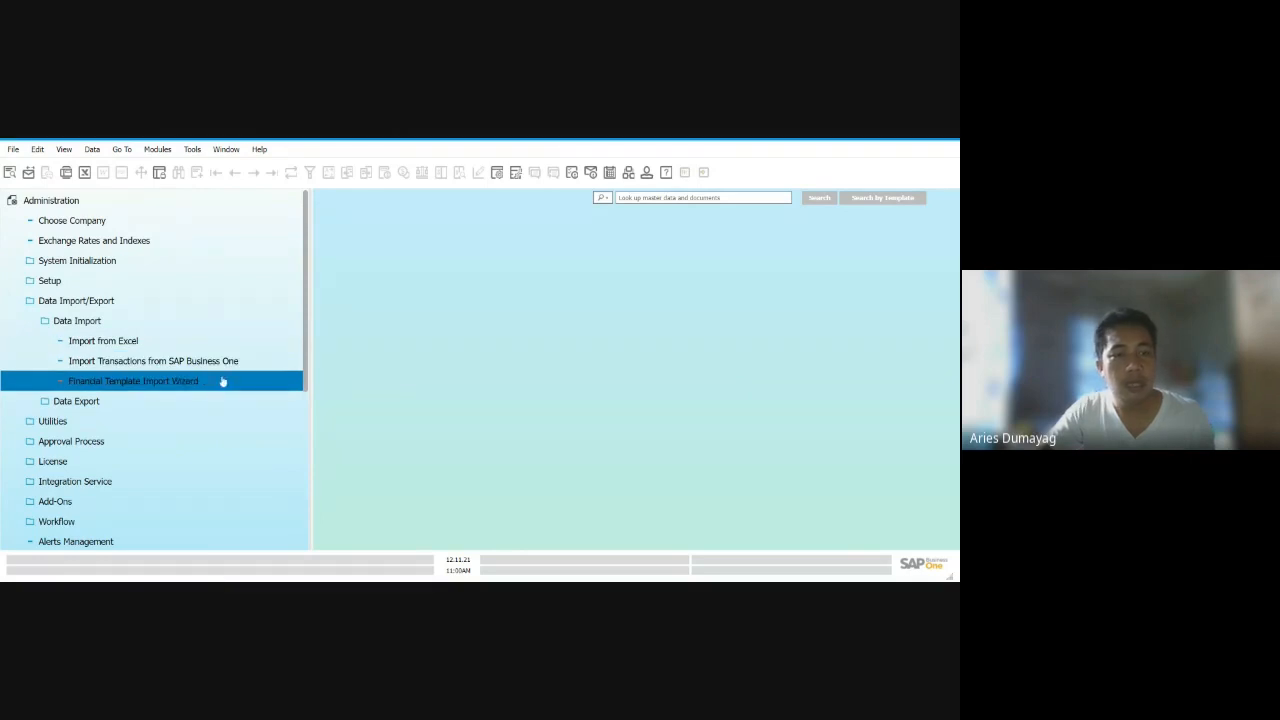
left_click(157, 345)
left_click_drag(574, 208, 686, 214)
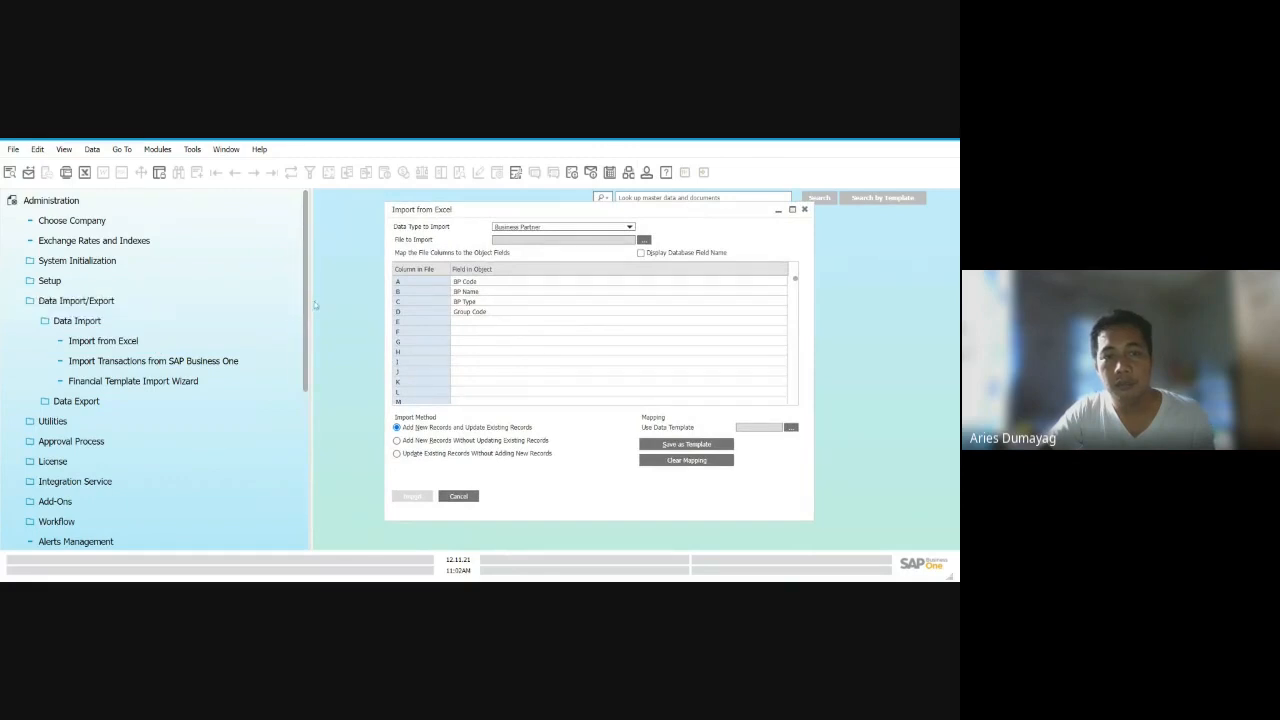
left_click_drag(310, 301, 262, 301)
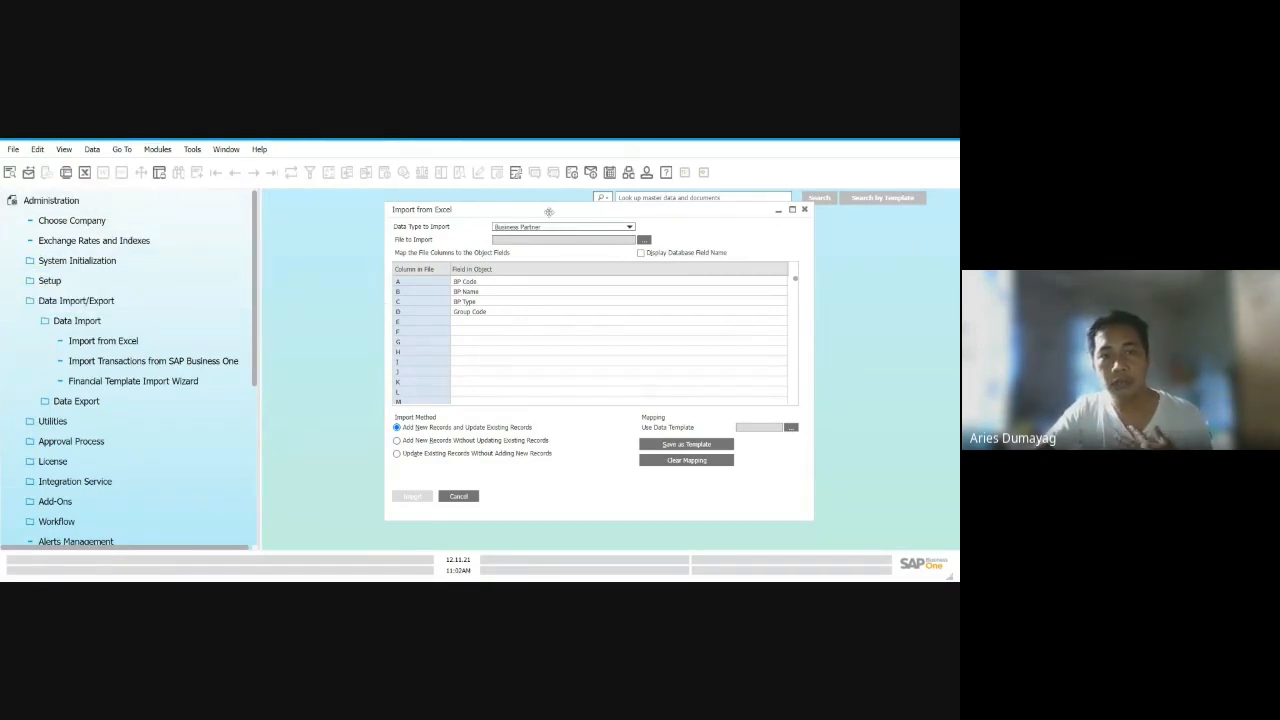
left_click_drag(549, 211, 525, 215)
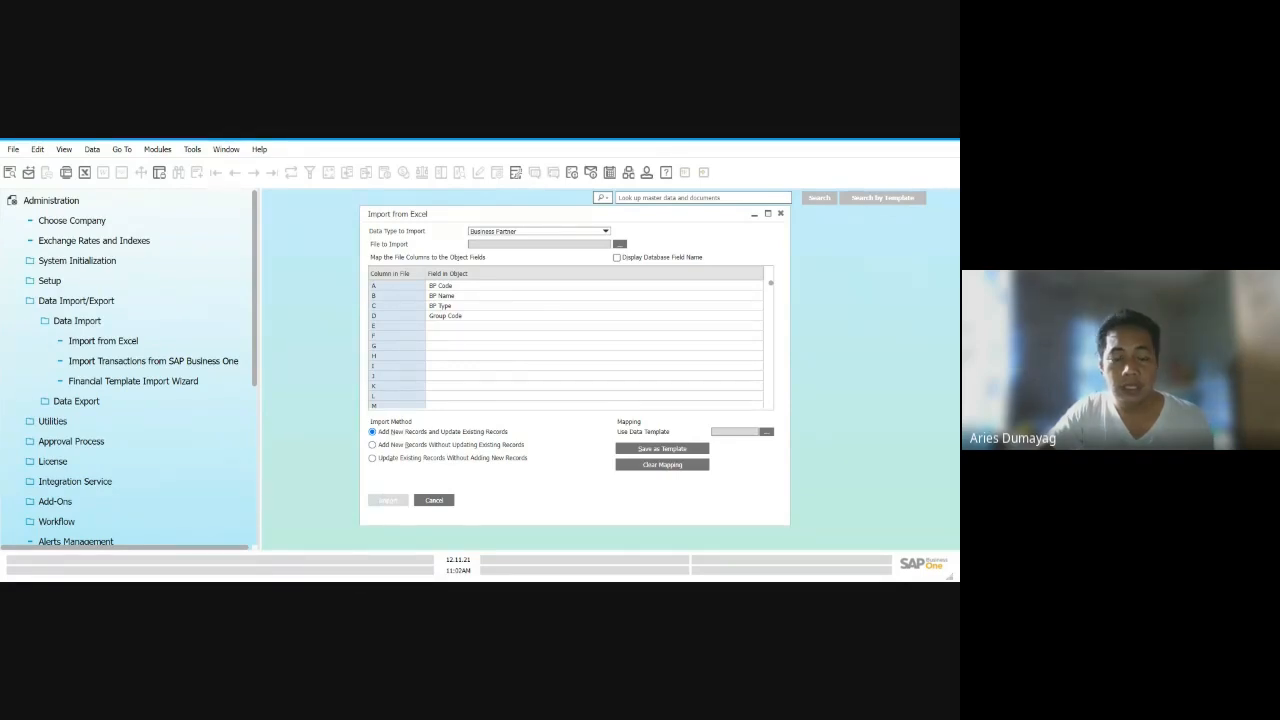
- View the existing data import templates in Save As Data Import Template and cancel without saving
left_click(661, 449)
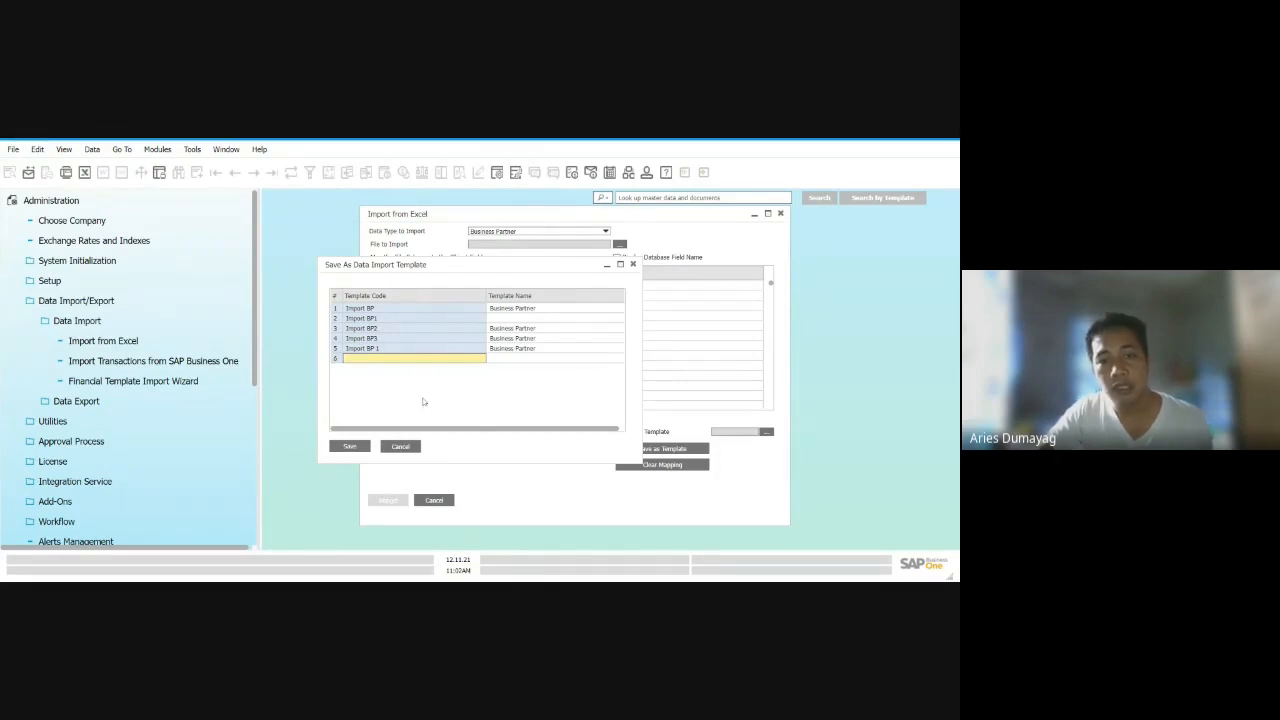
left_click(405, 447)
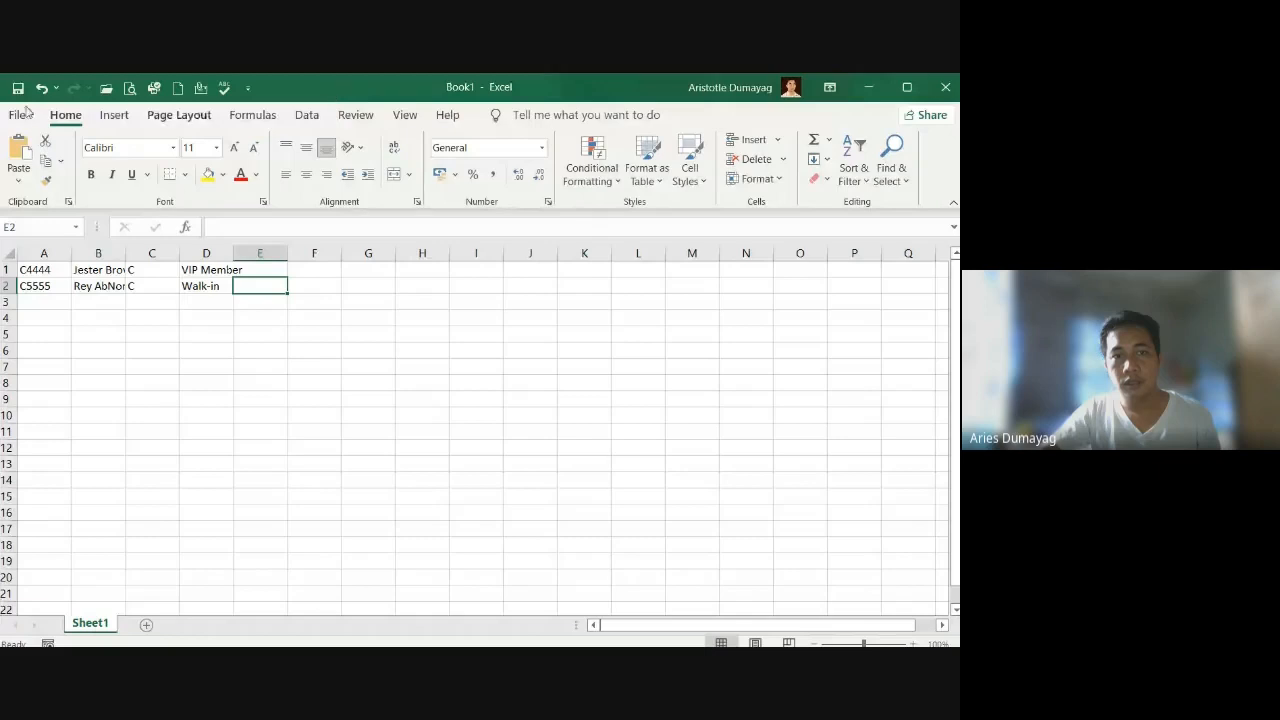
- In Excel, begin saving the business partner workbook to the IT Tools folder with the file type Text (Tab delimited)
left_click(21, 114)
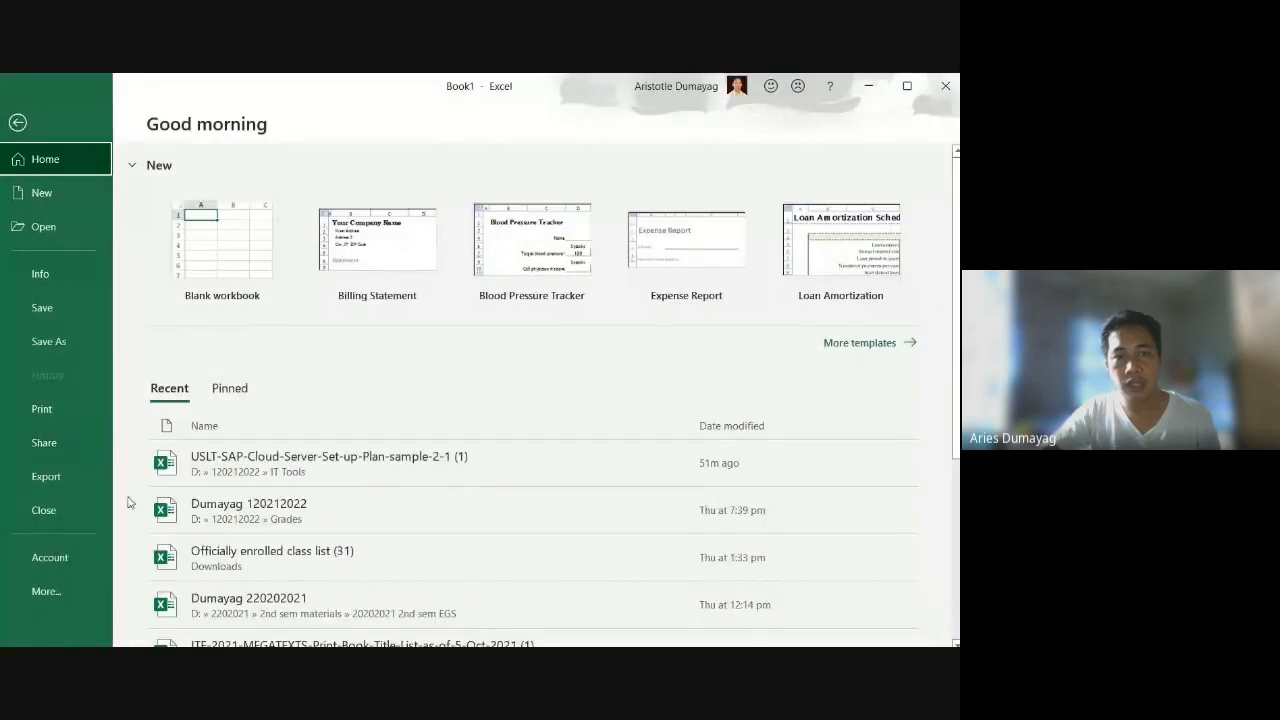
left_click(50, 341)
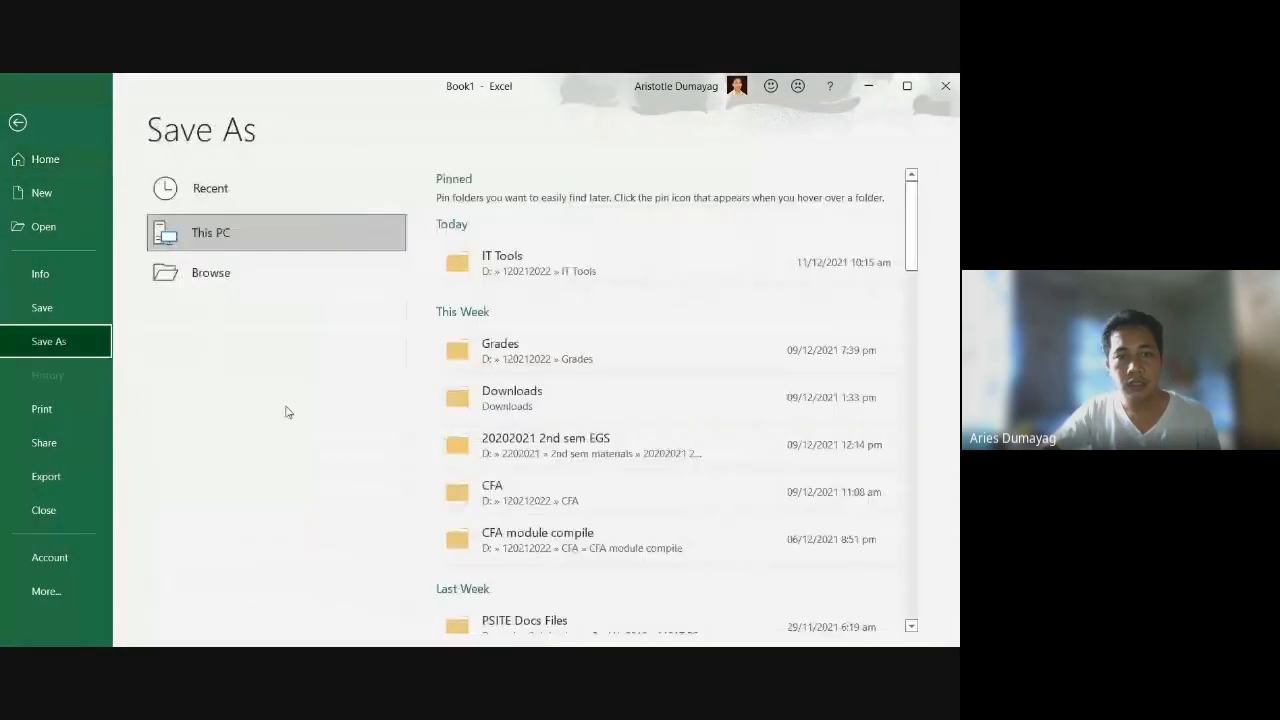
left_click(488, 262)
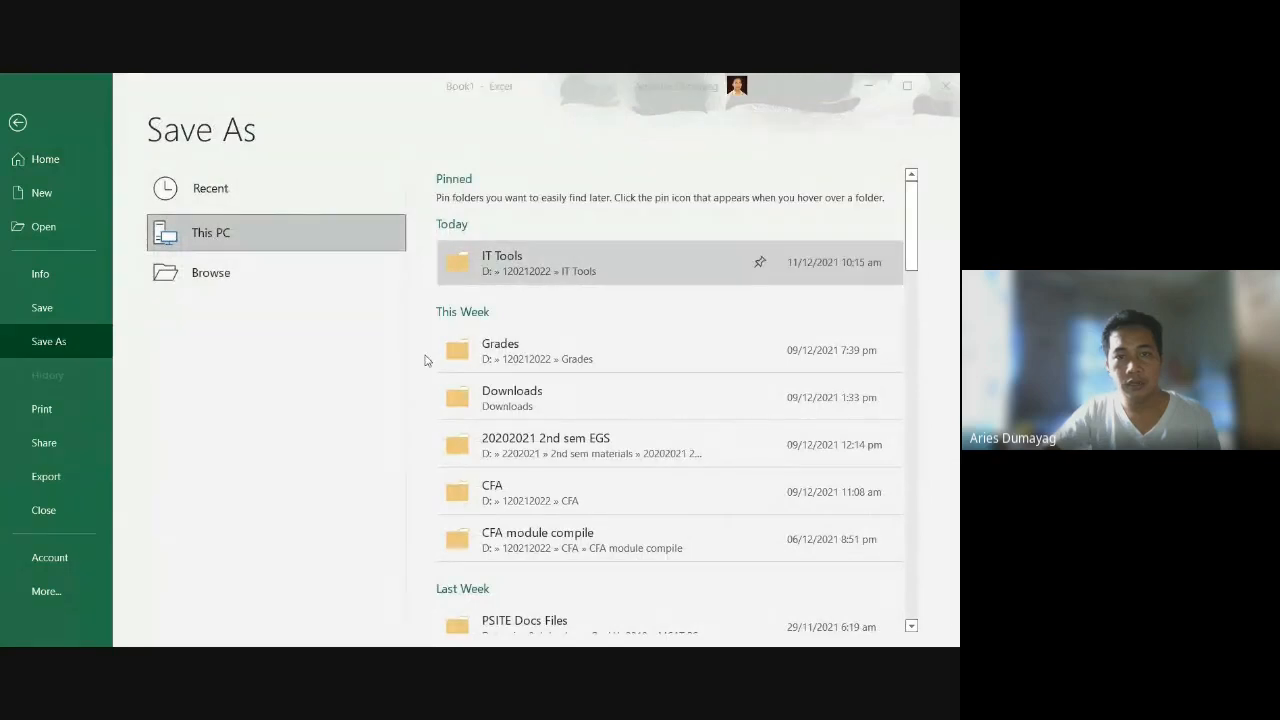
key("Tab")
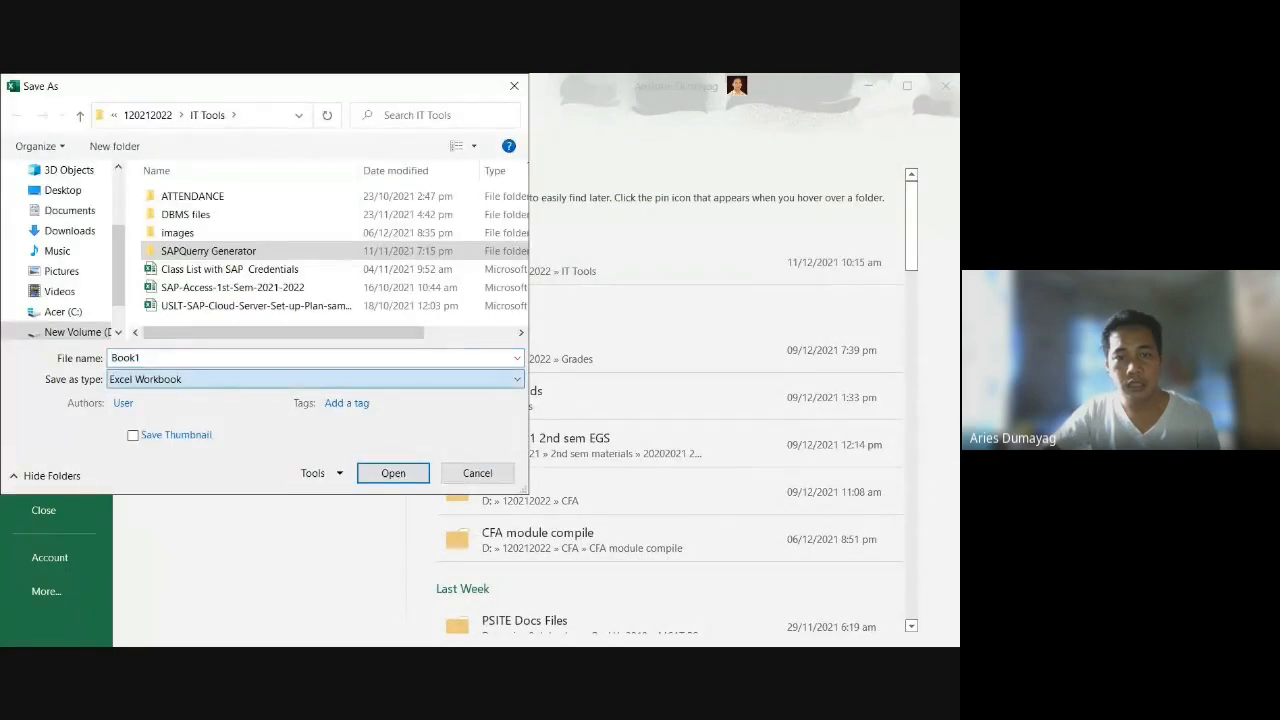
key("alt+Tab")
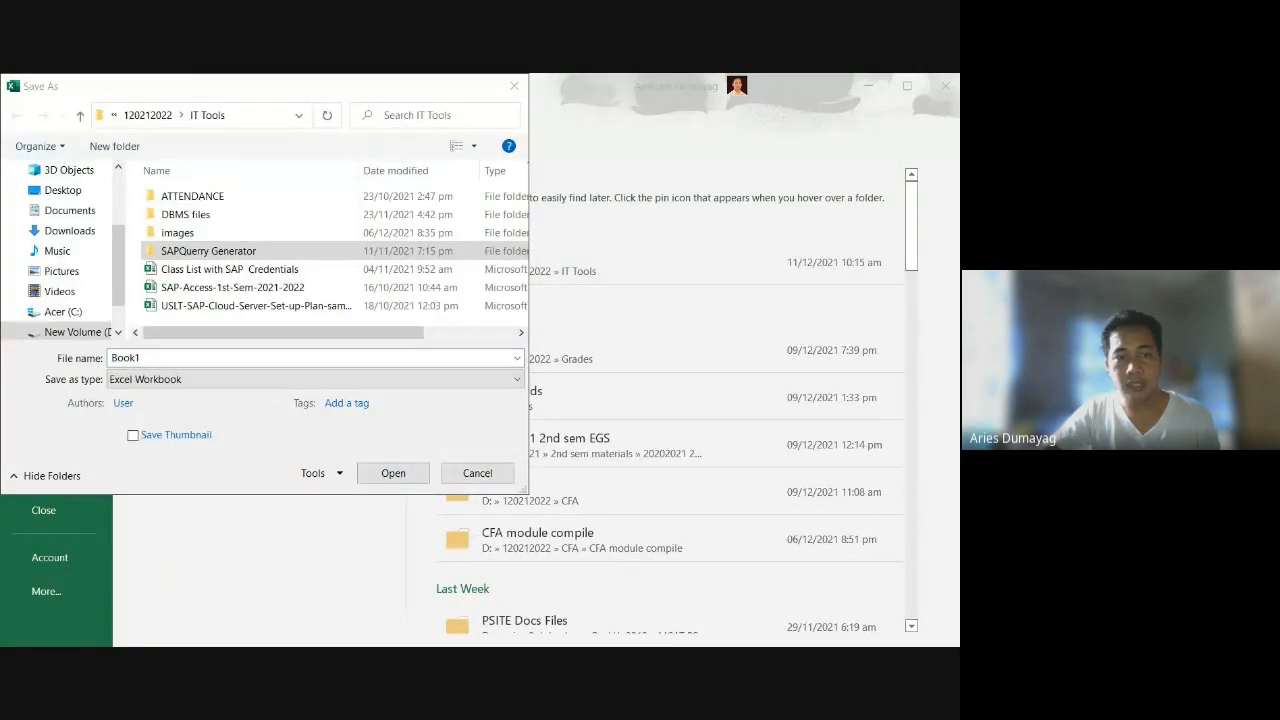
key("alt+Tab")
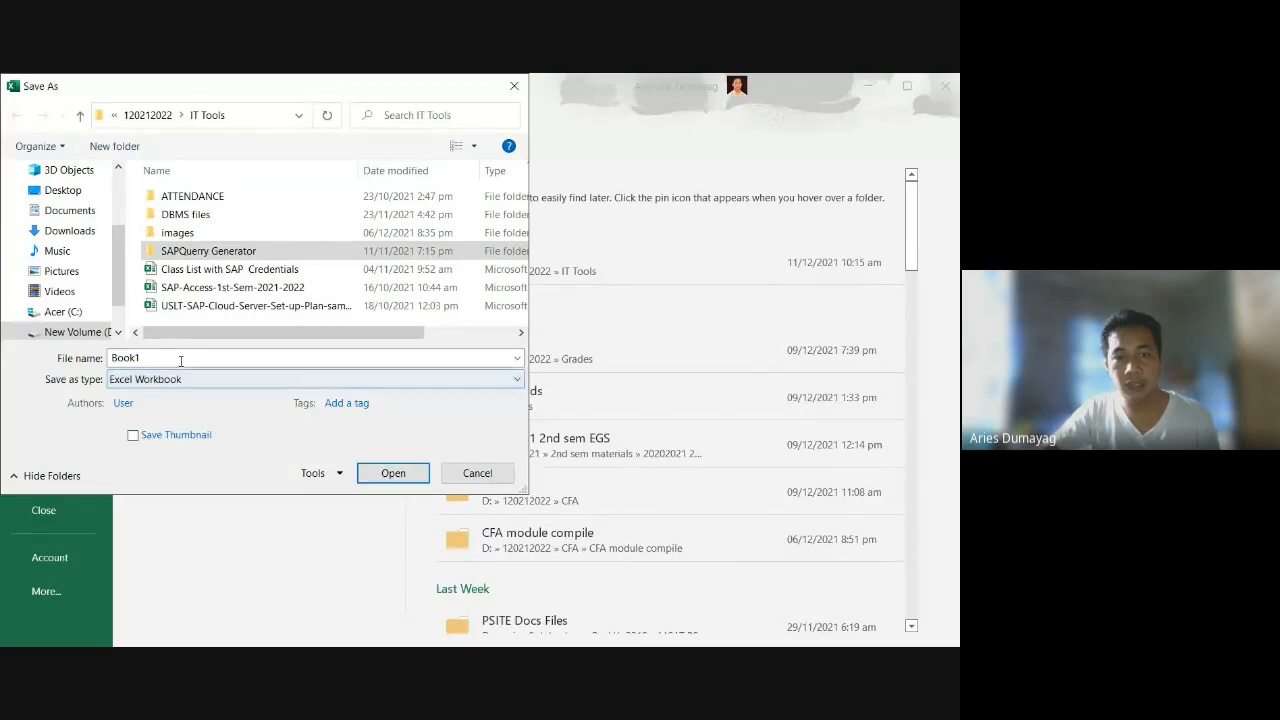
key("alt+Tab")
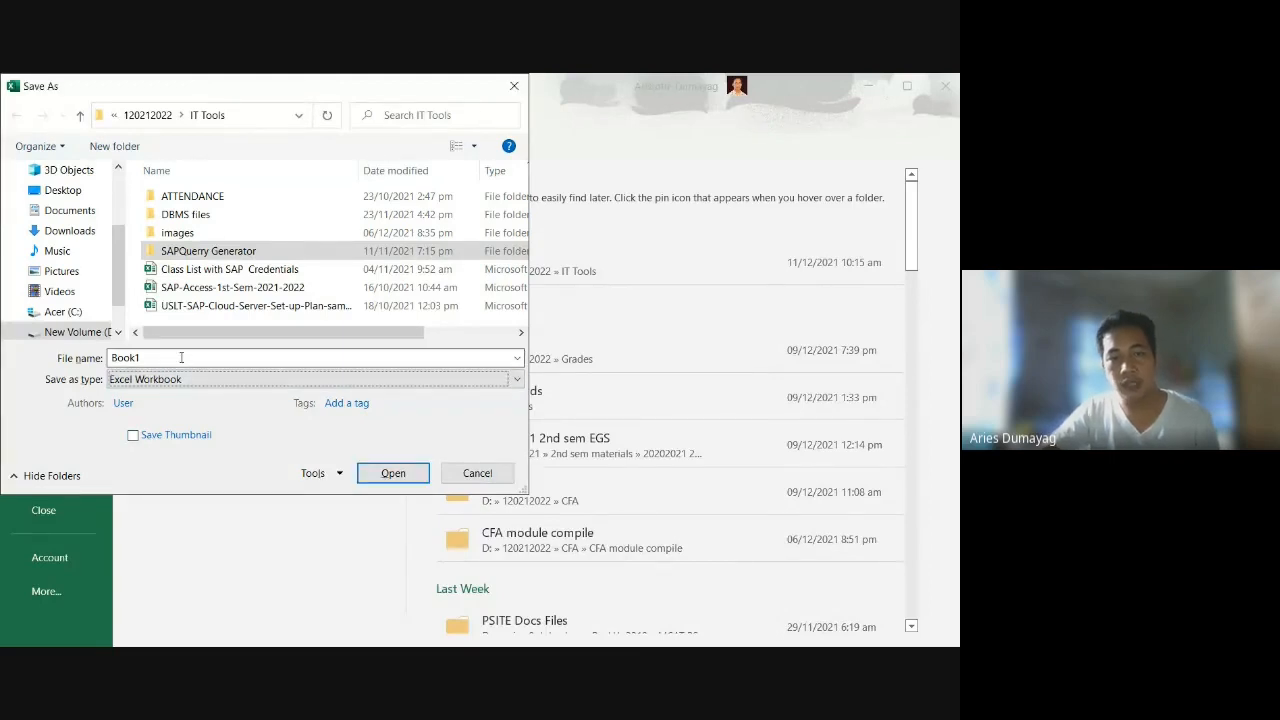
left_click(181, 358)
key("Tab")
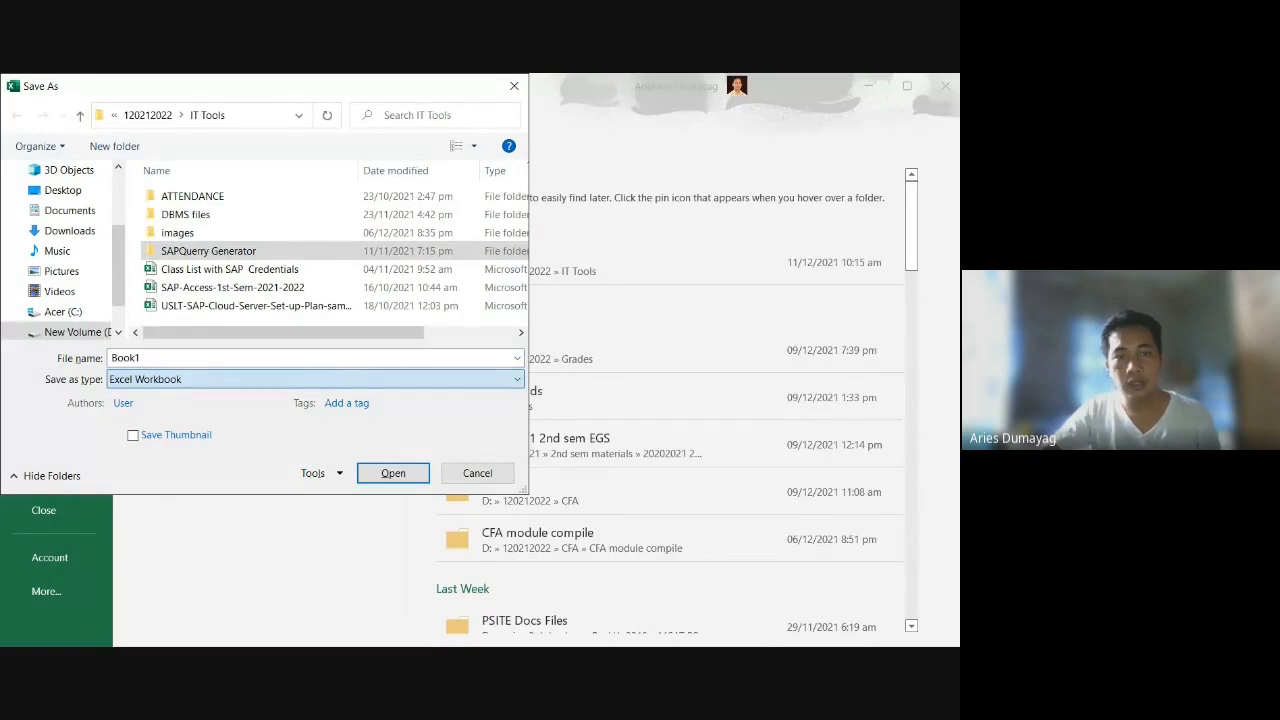
left_click(179, 296)
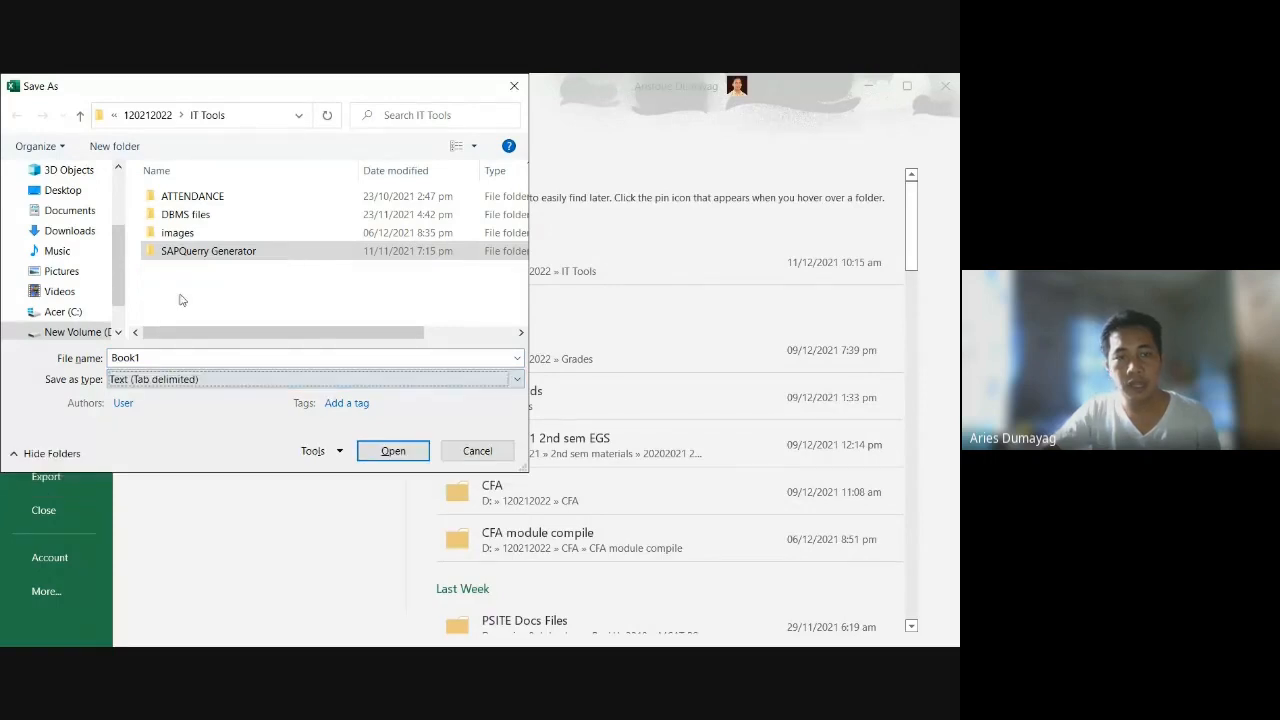
key("alt+Tab")
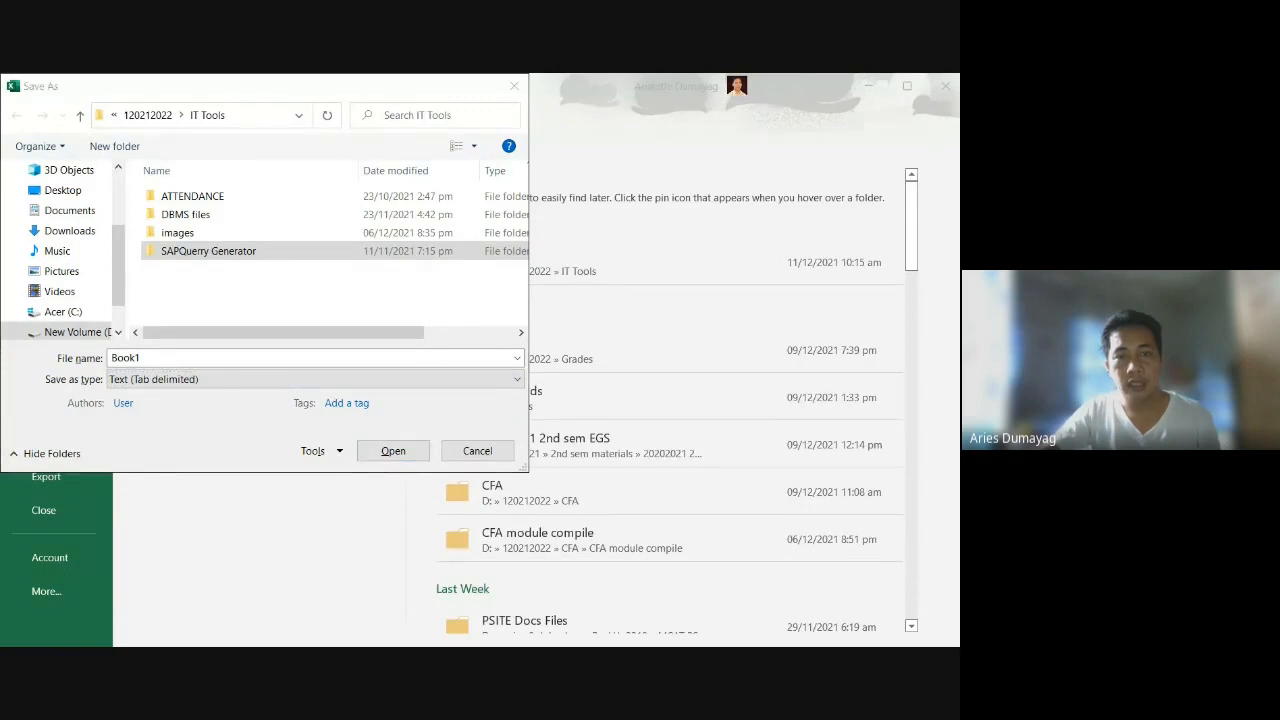
left_click(368, 504)
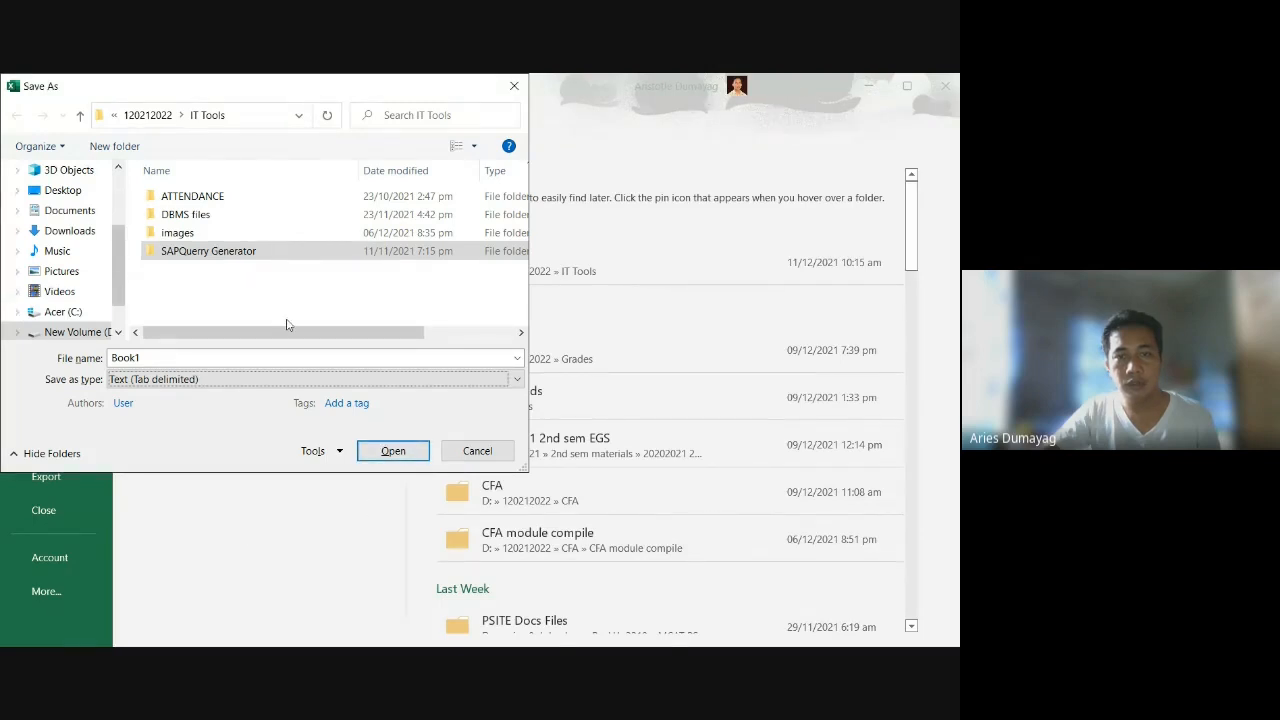
key("alt+Tab")
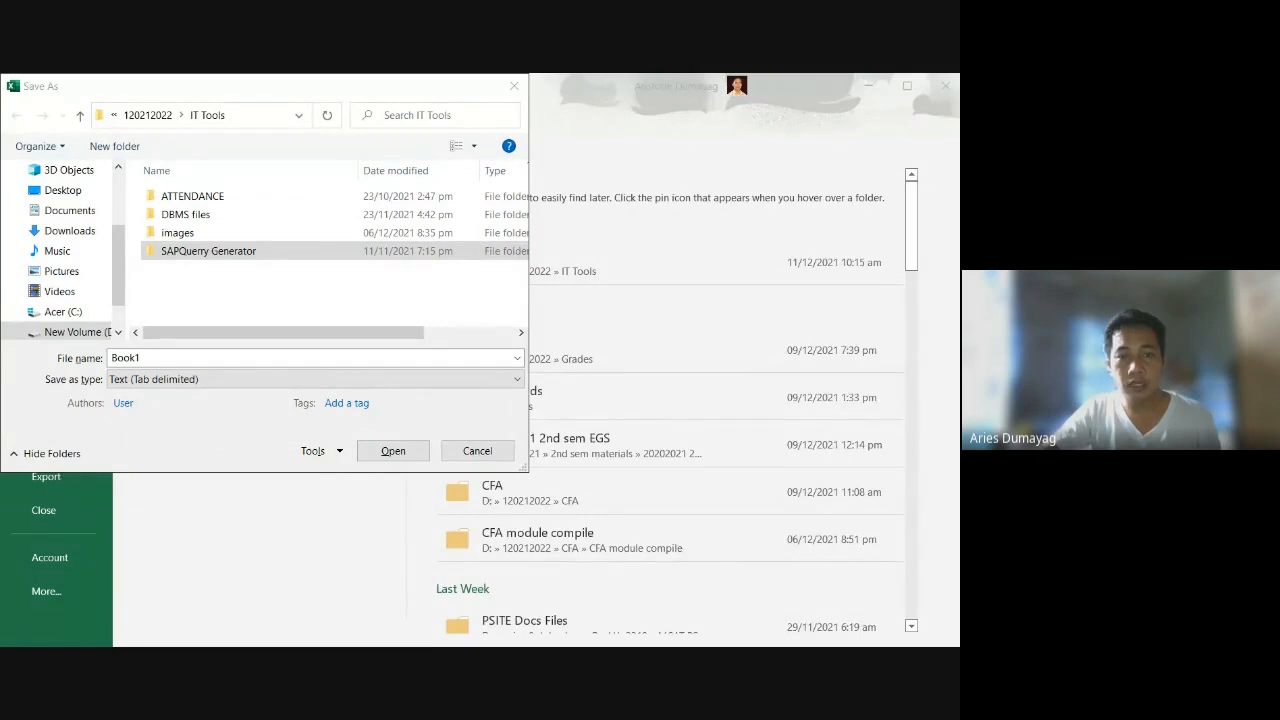
key("alt+Tab")
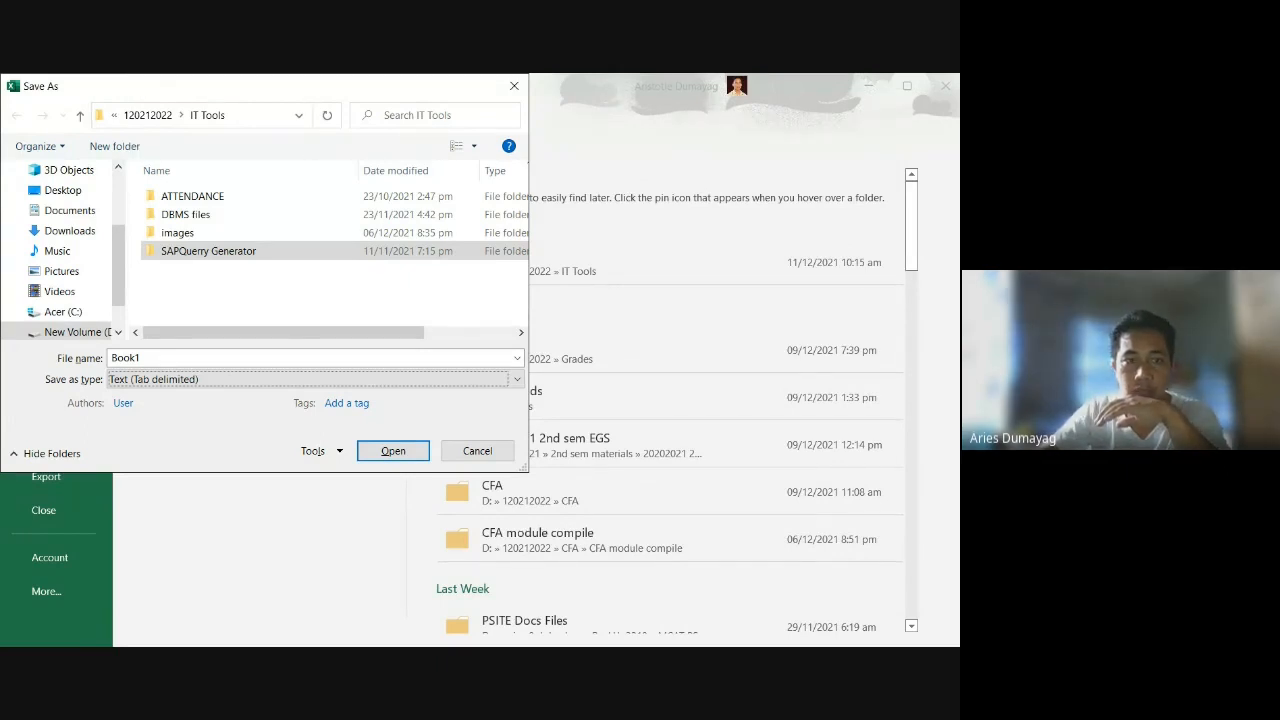
key("alt+Tab")
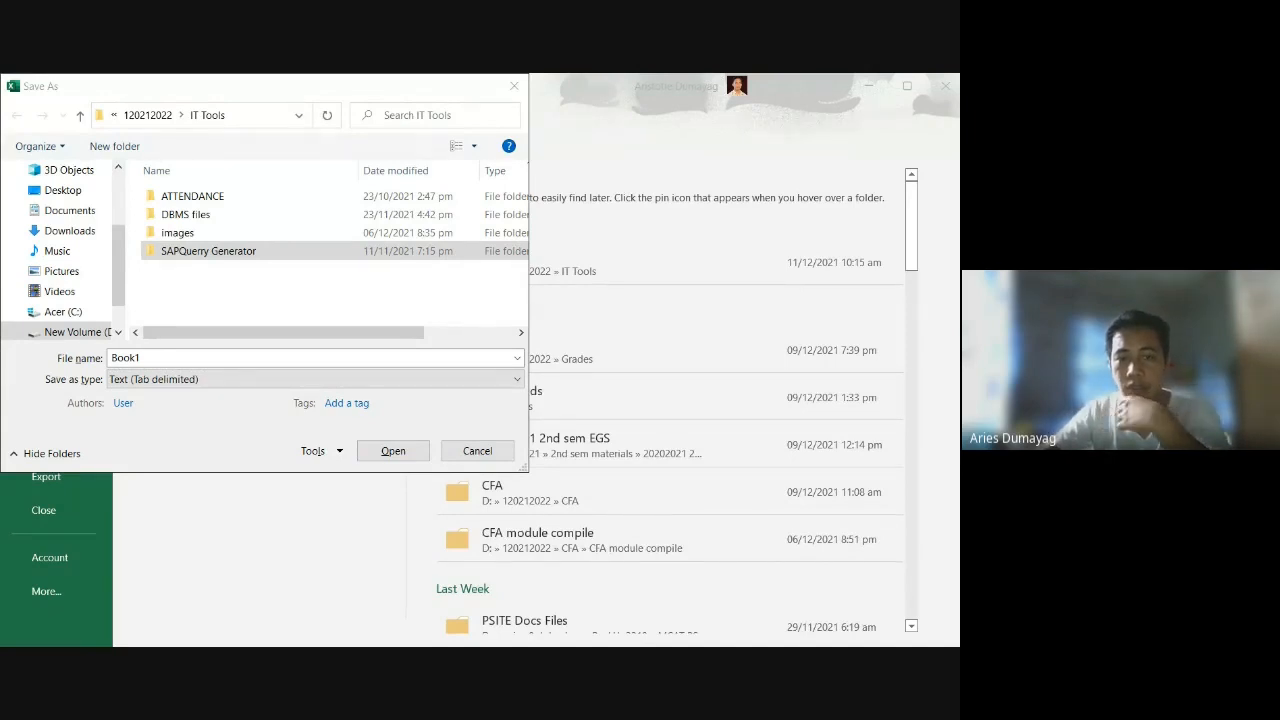
key("alt+Tab")
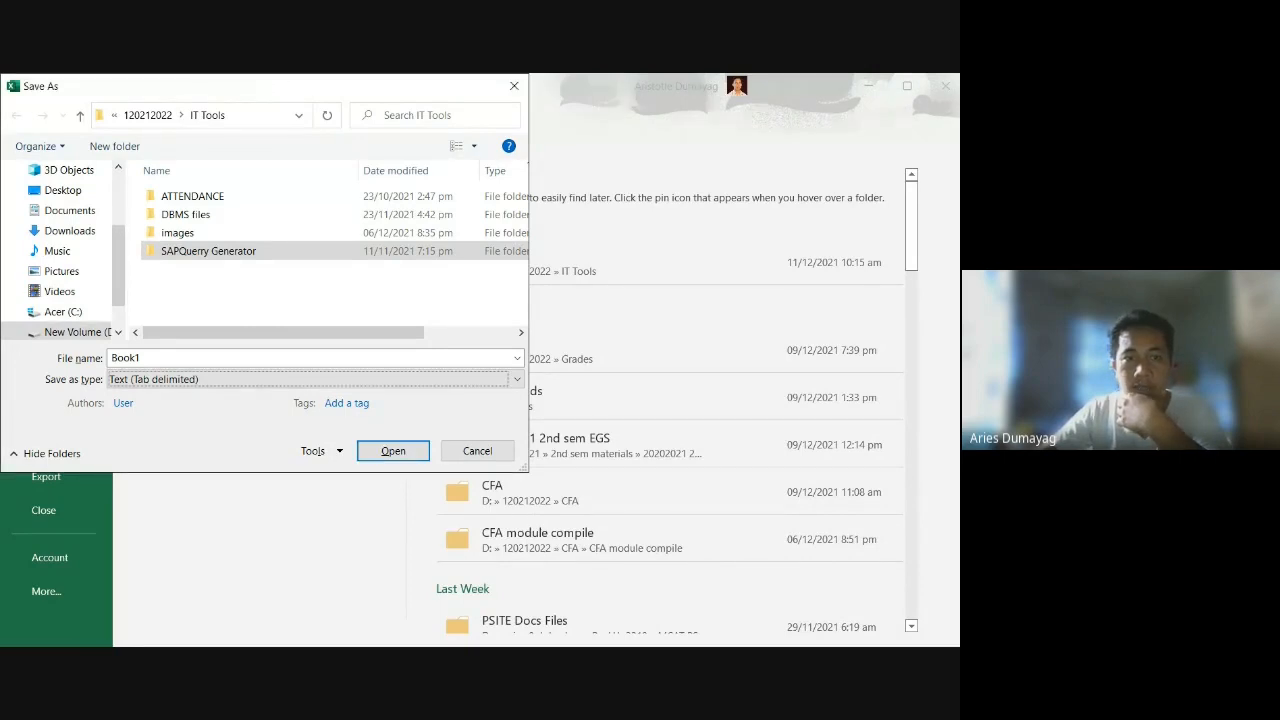
key("alt+Tab")
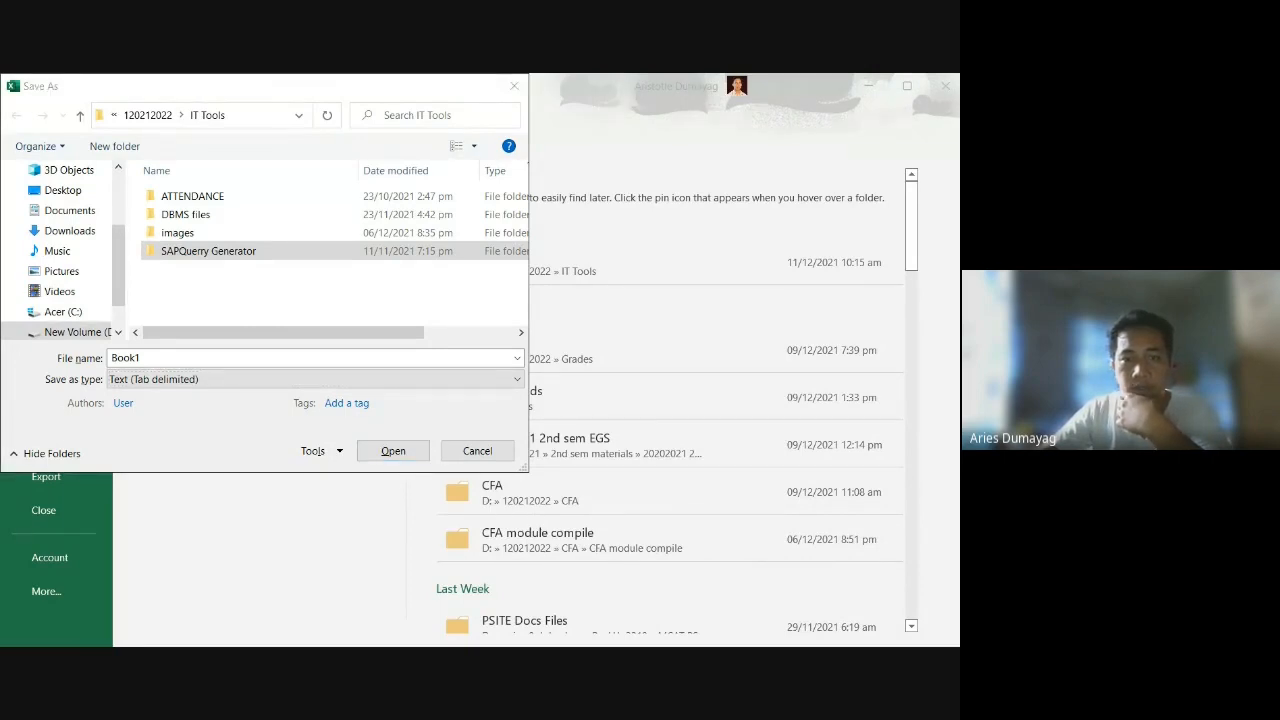
key("alt+Tab")
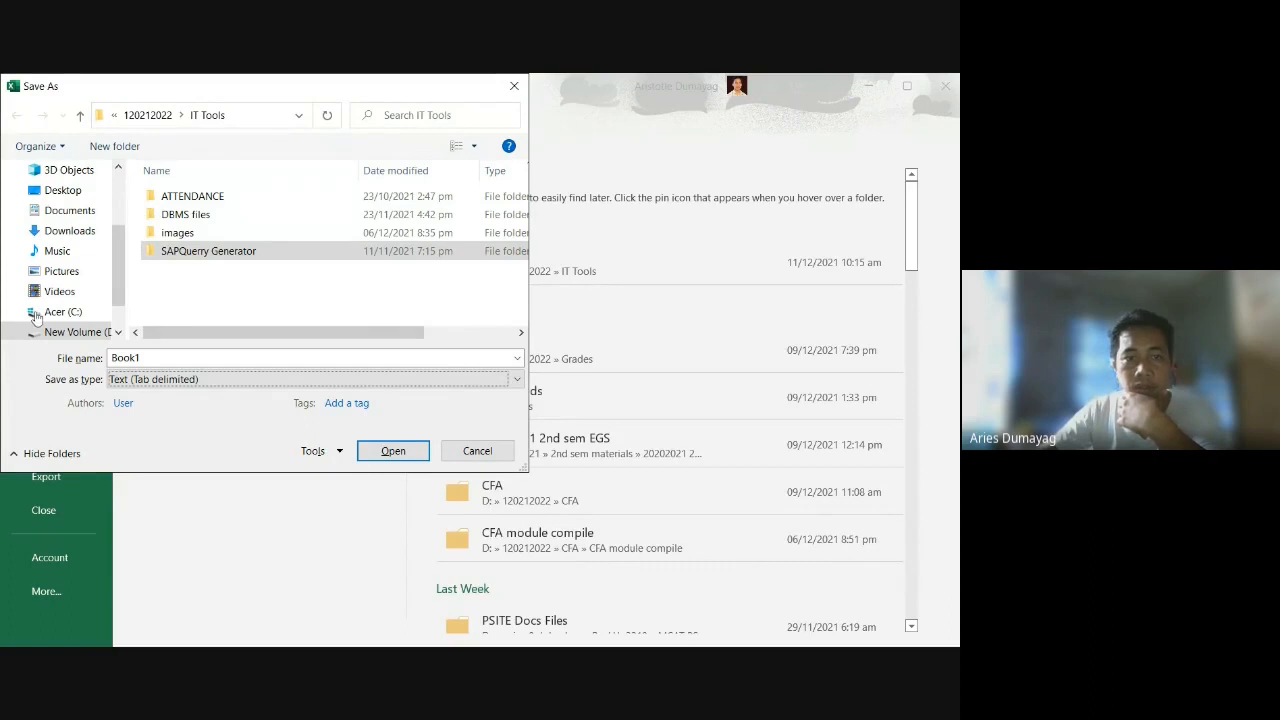
key("alt+Tab")
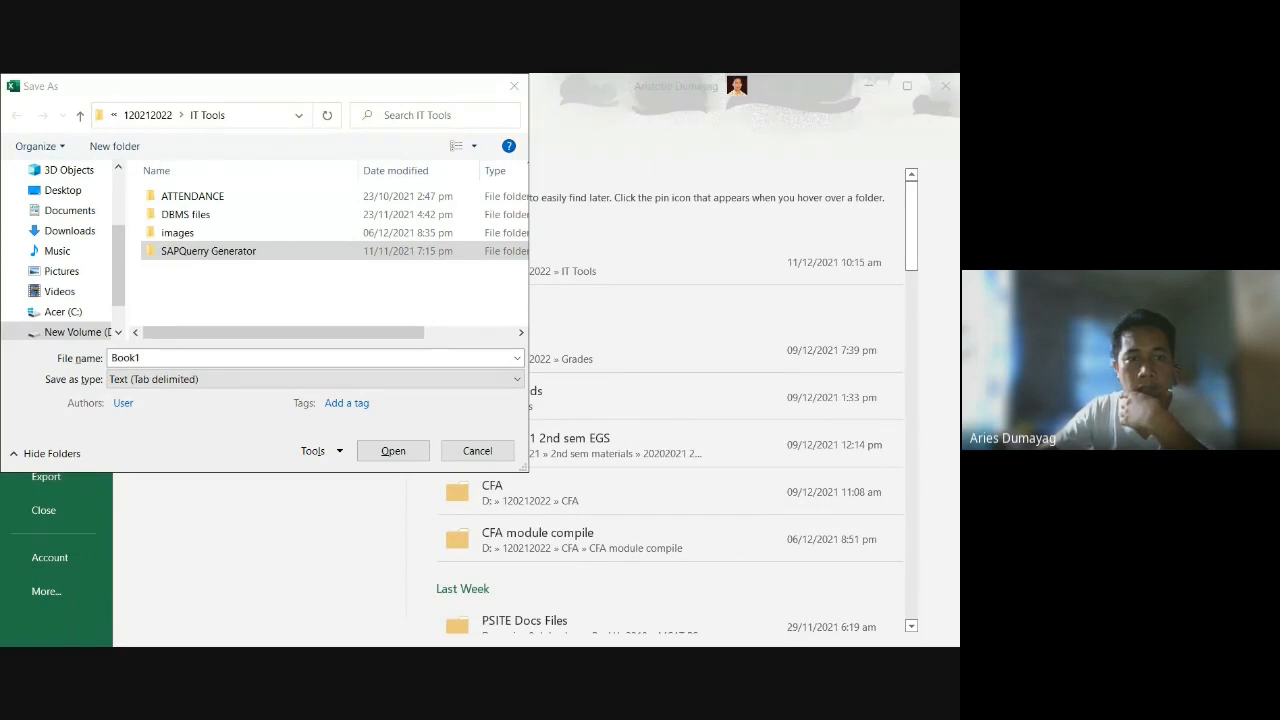
- Name the file BP_IMPORT, save it, and agree to keep the tab-delimited text format
left_click(160, 358)
type("BP")
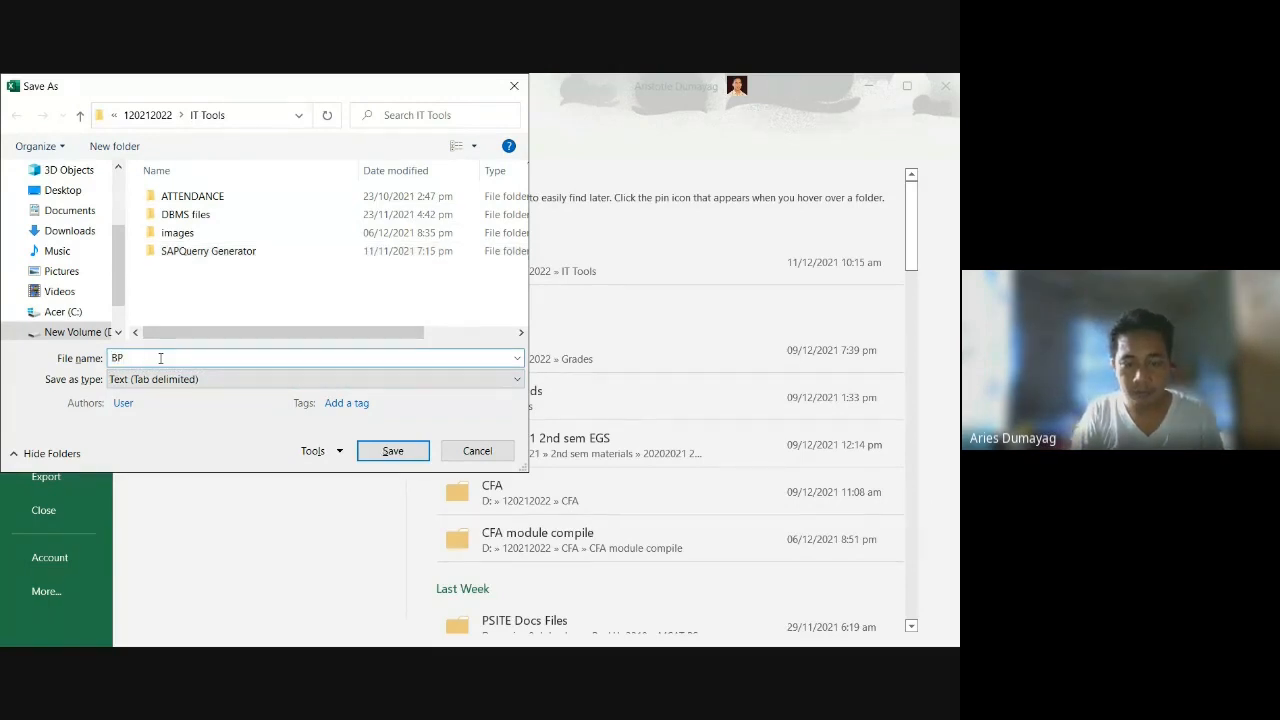
type("_IMPO")
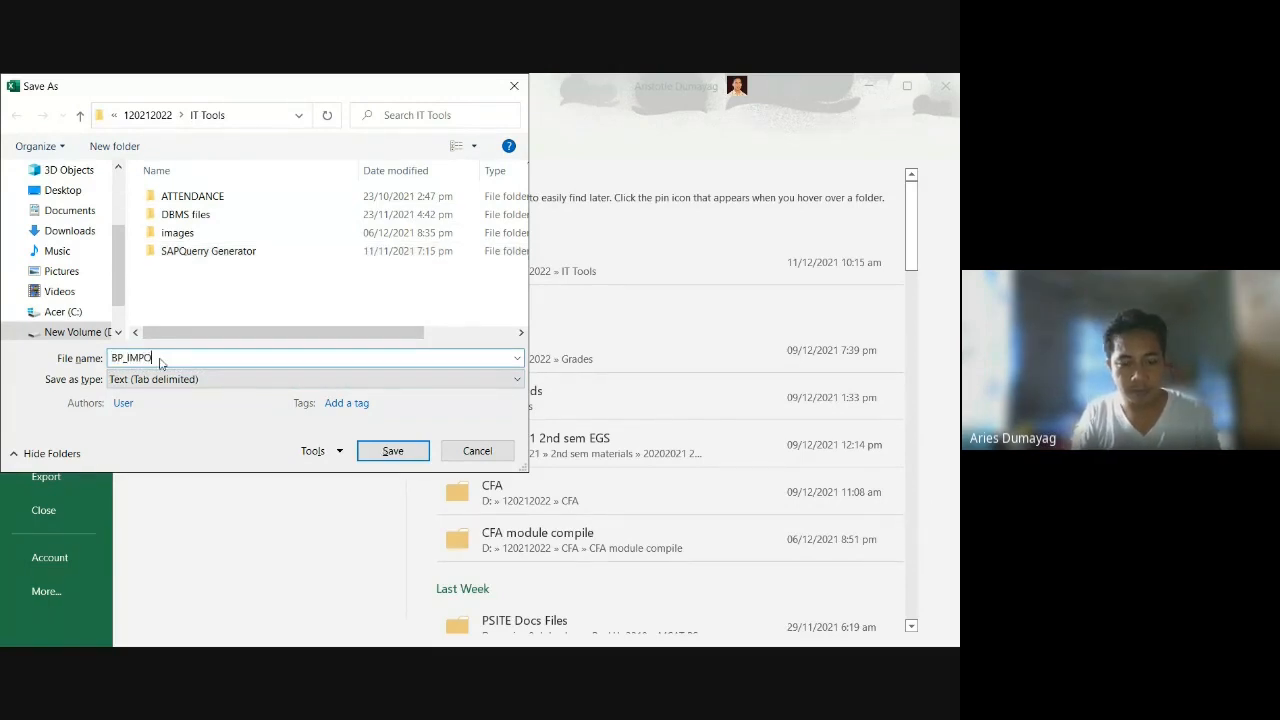
type("RT")
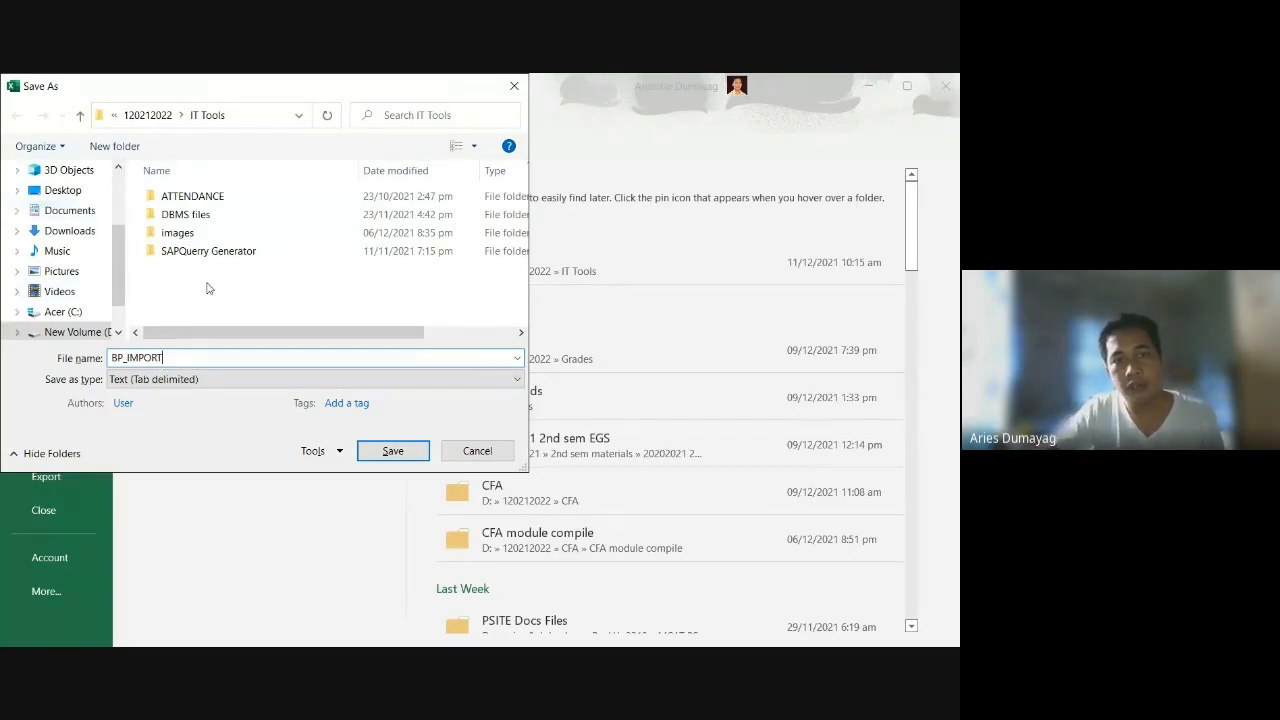
left_click(400, 452)
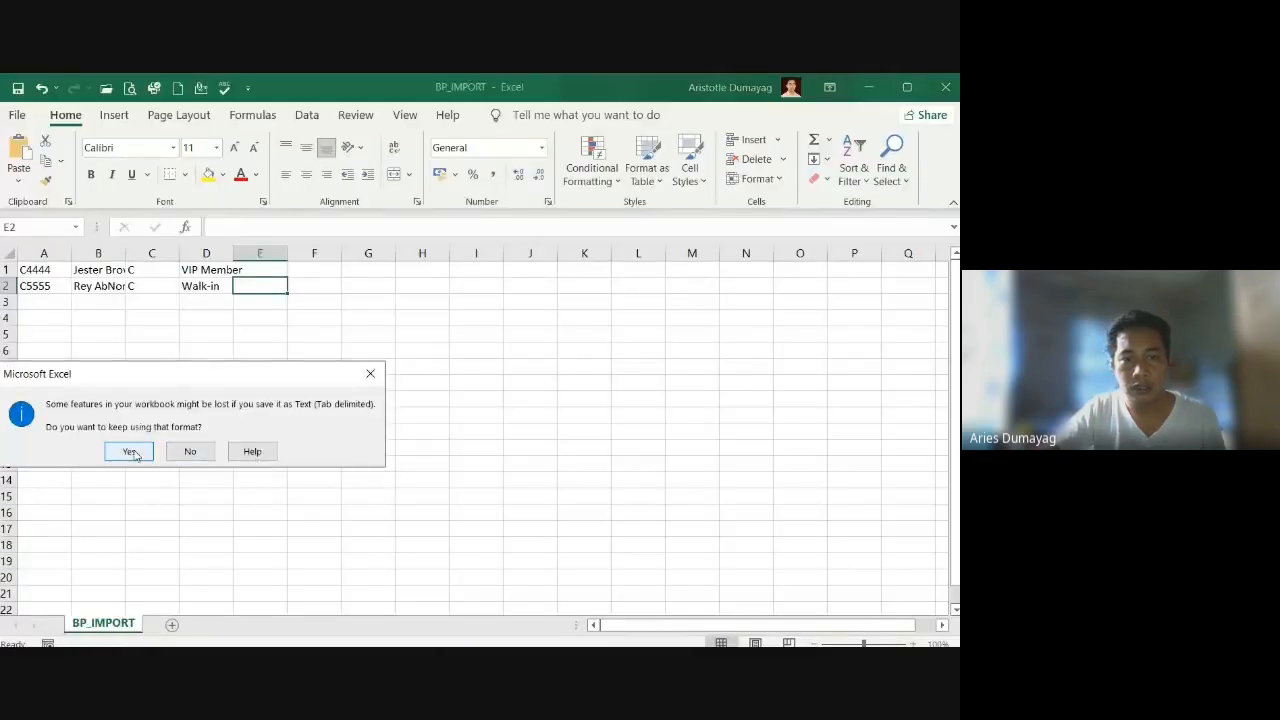
left_click(133, 453)
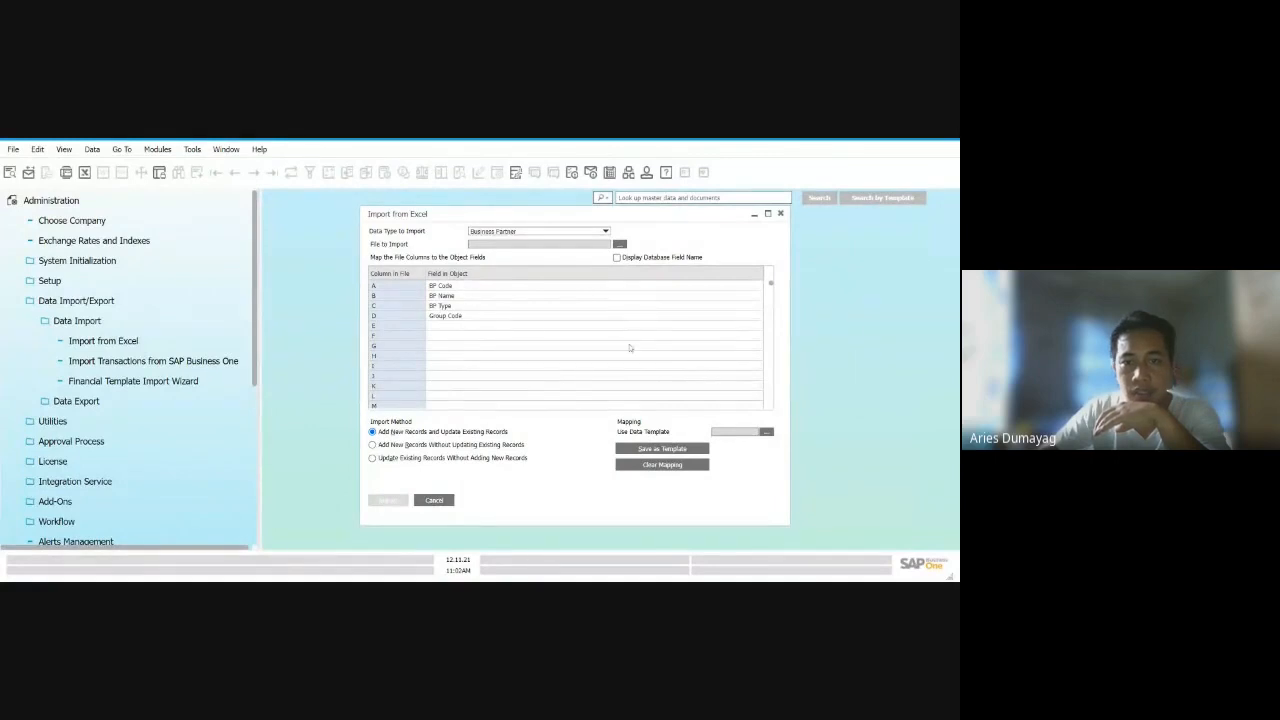
- Browse for the file to import, and examine the two tab-delimited business partner rows of BP_IMPORT in Notepad
left_click(620, 244)
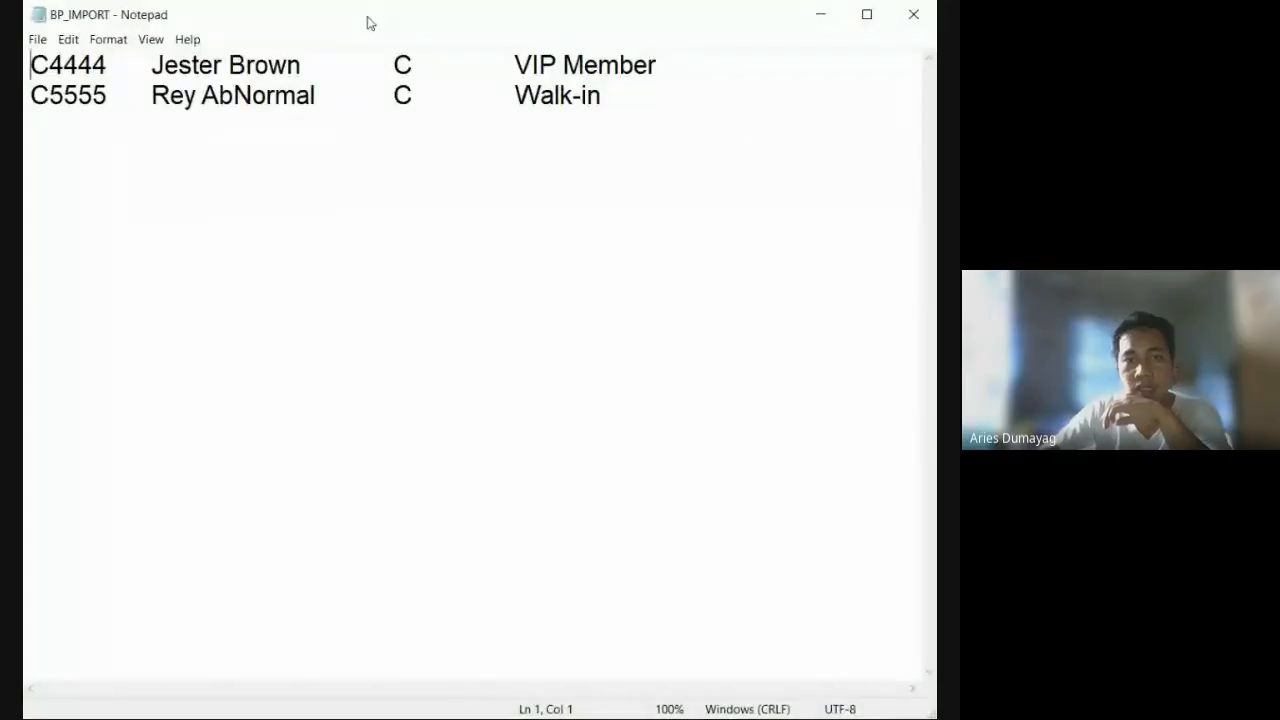
left_click(37, 41)
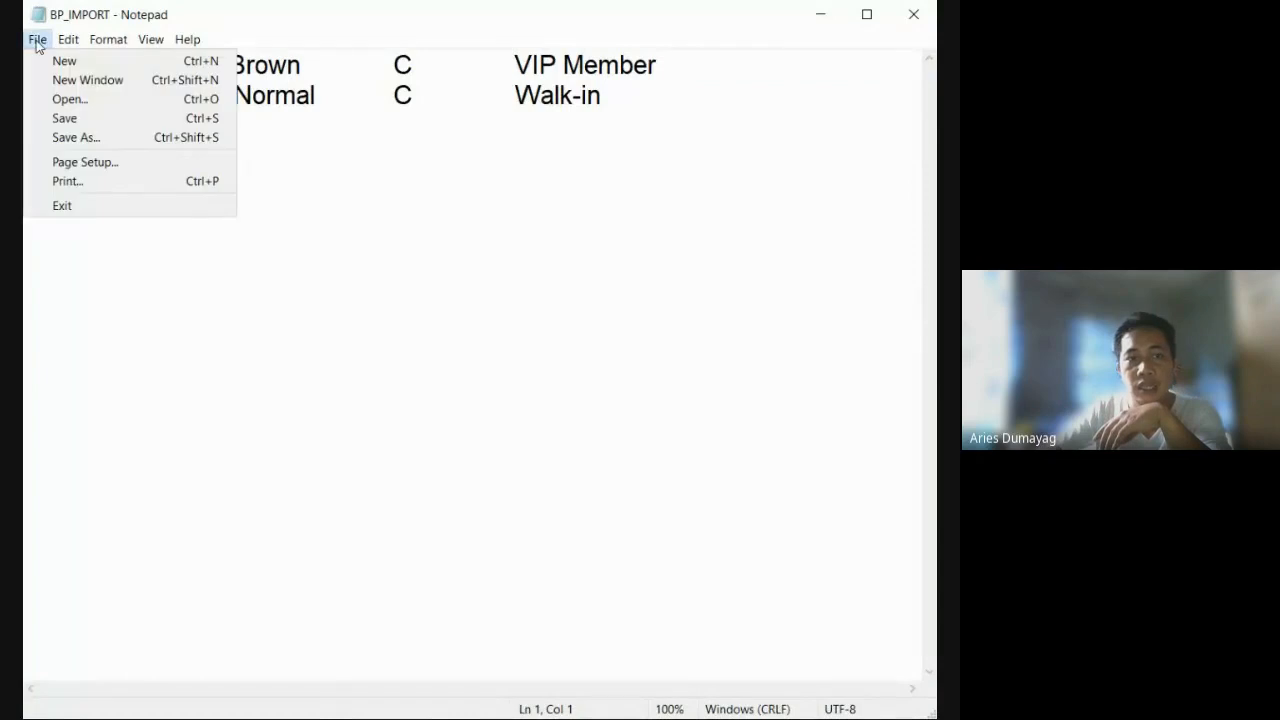
left_click(212, 330)
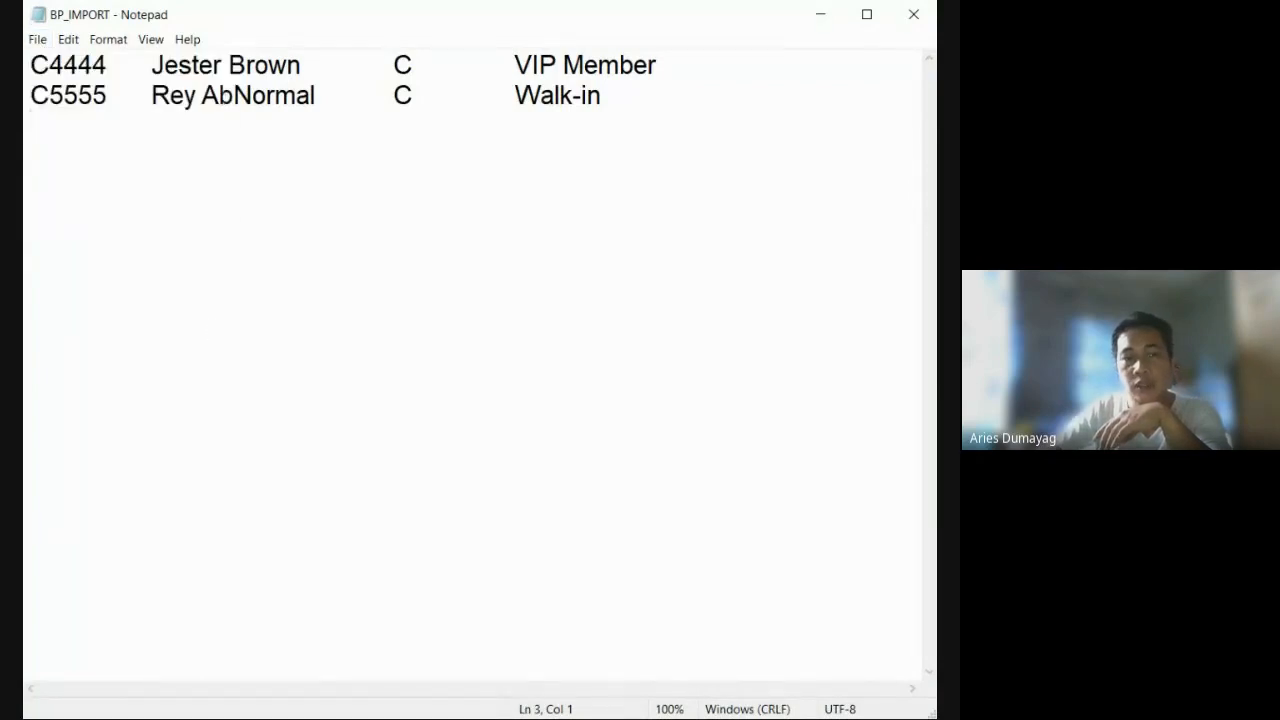
left_click(643, 94)
key("shift+Home")
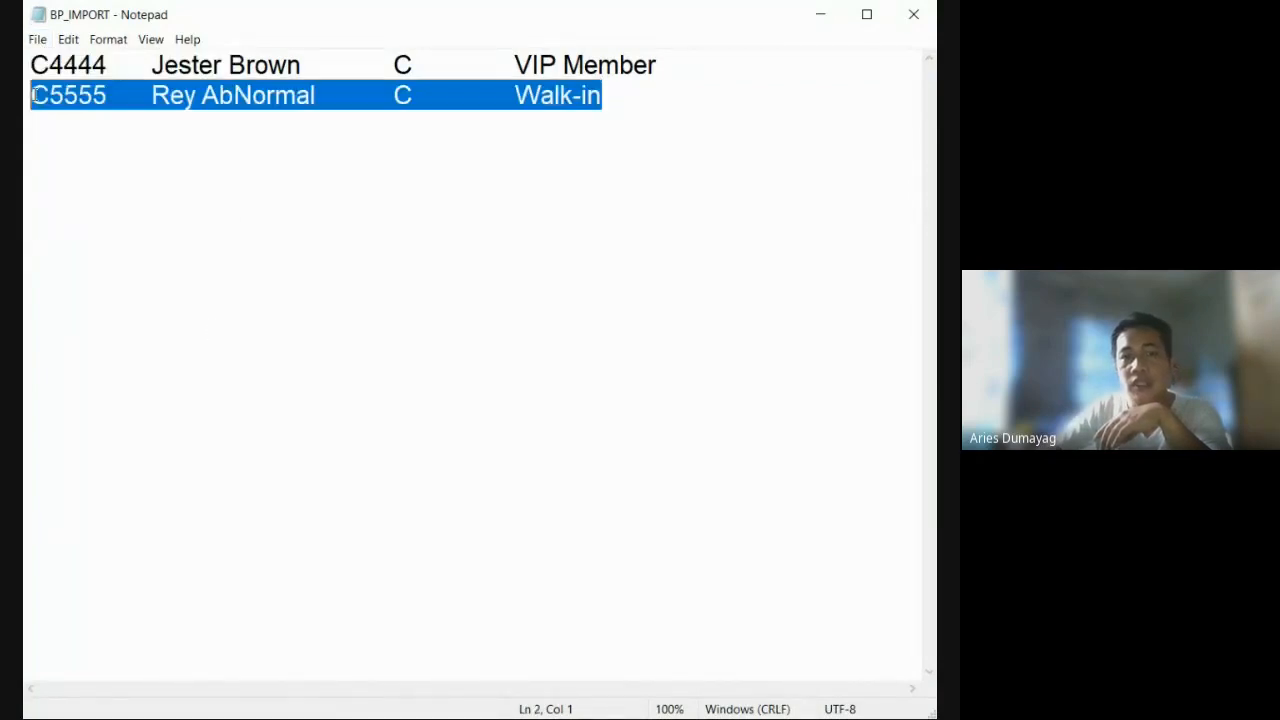
key("shift+Up")
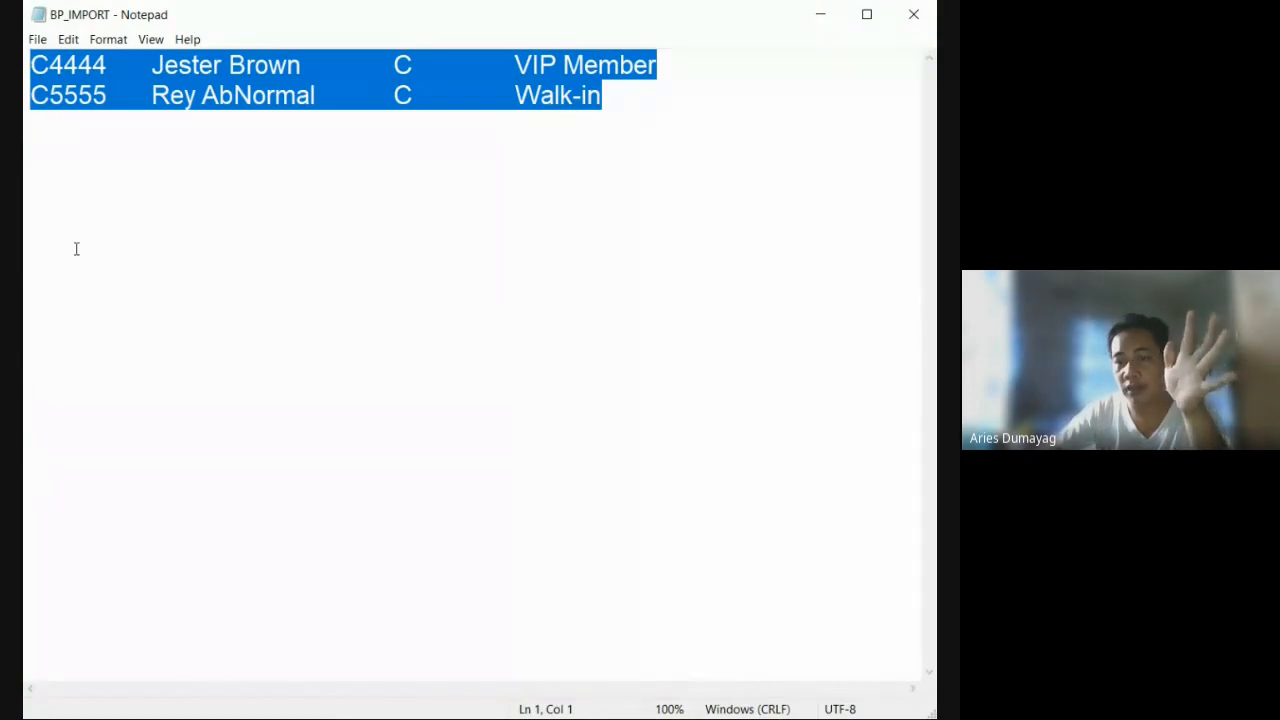
left_click(422, 246)
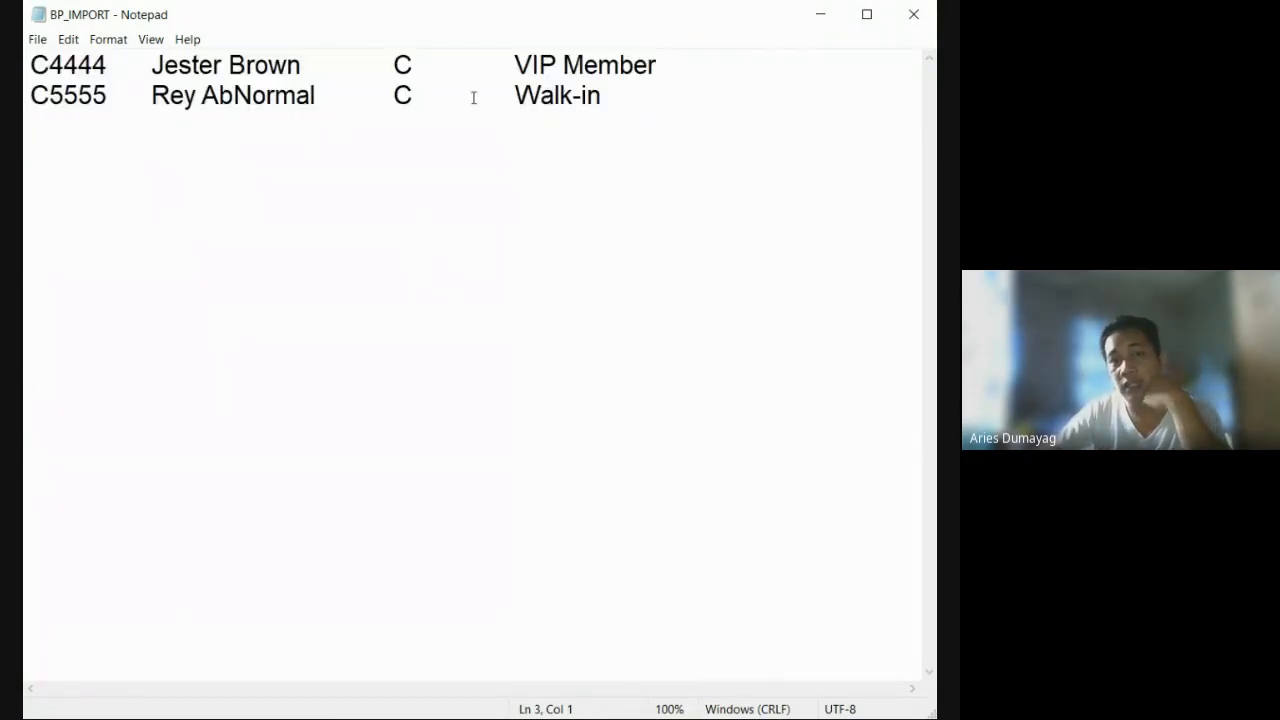
left_click_drag(638, 99, 38, 62)
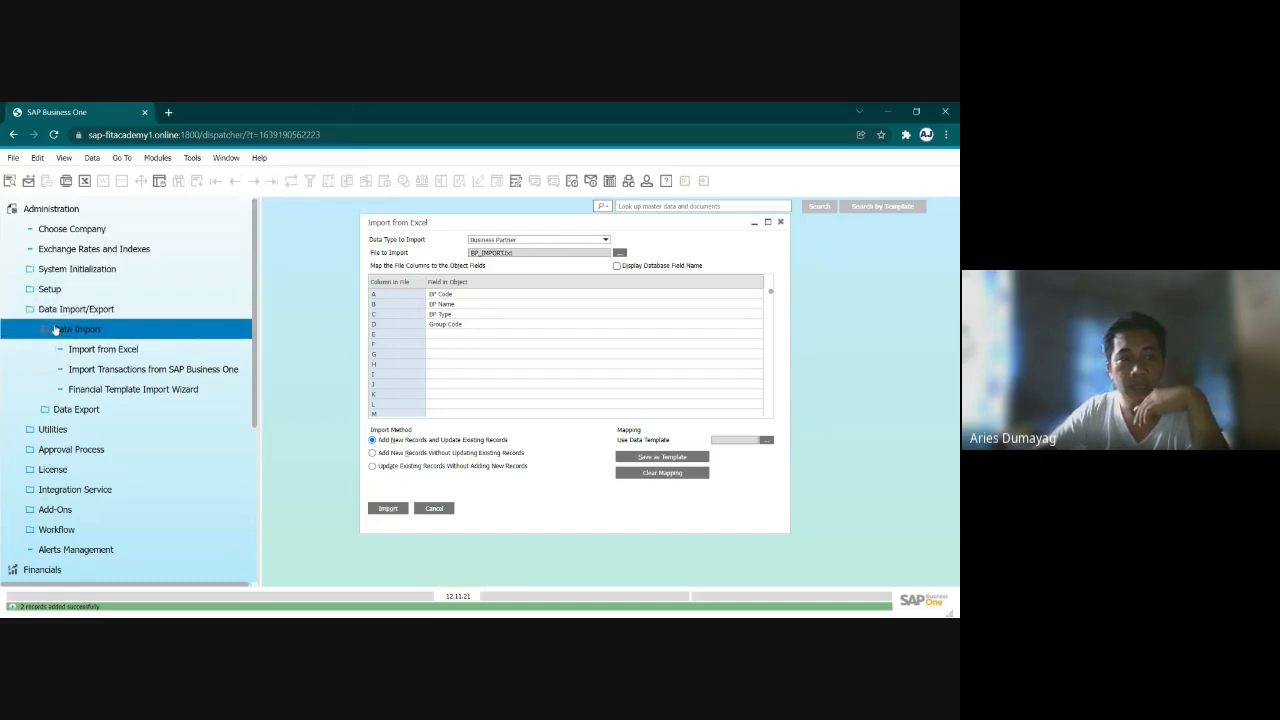
- Open Business Partner Master Data and find the first imported customer by its code
left_click(66, 210)
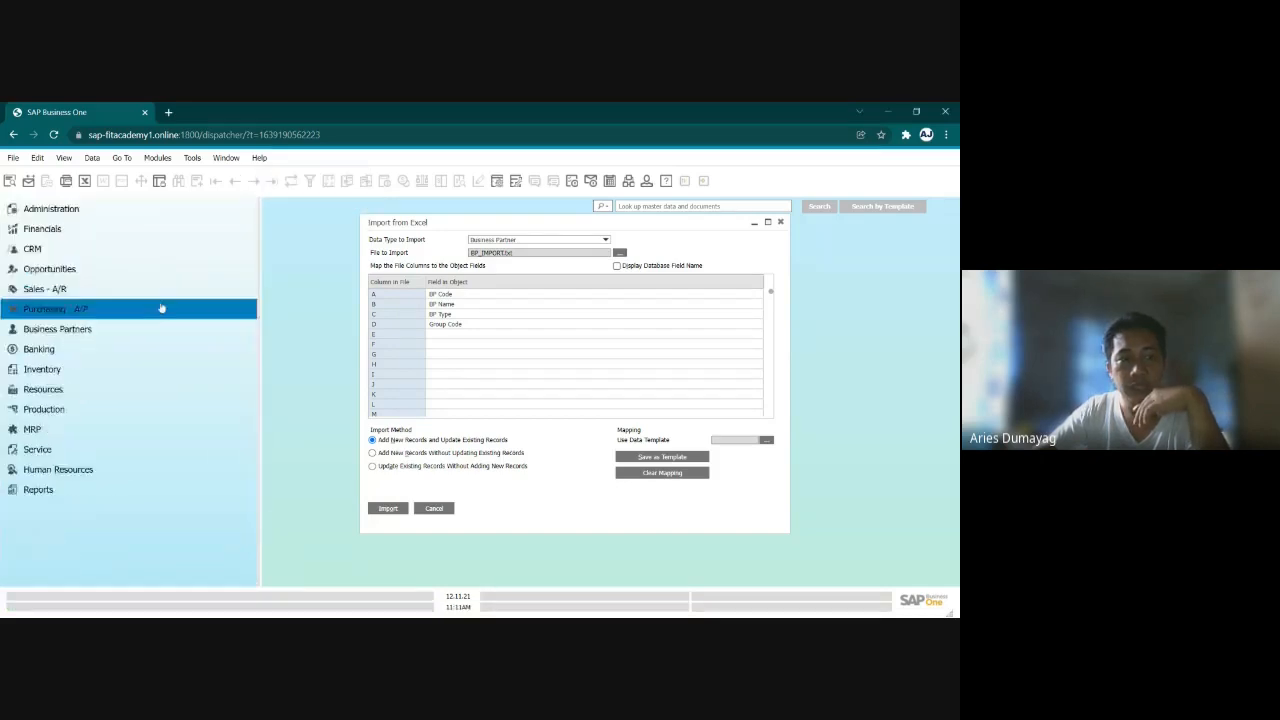
left_click(86, 330)
left_click(90, 349)
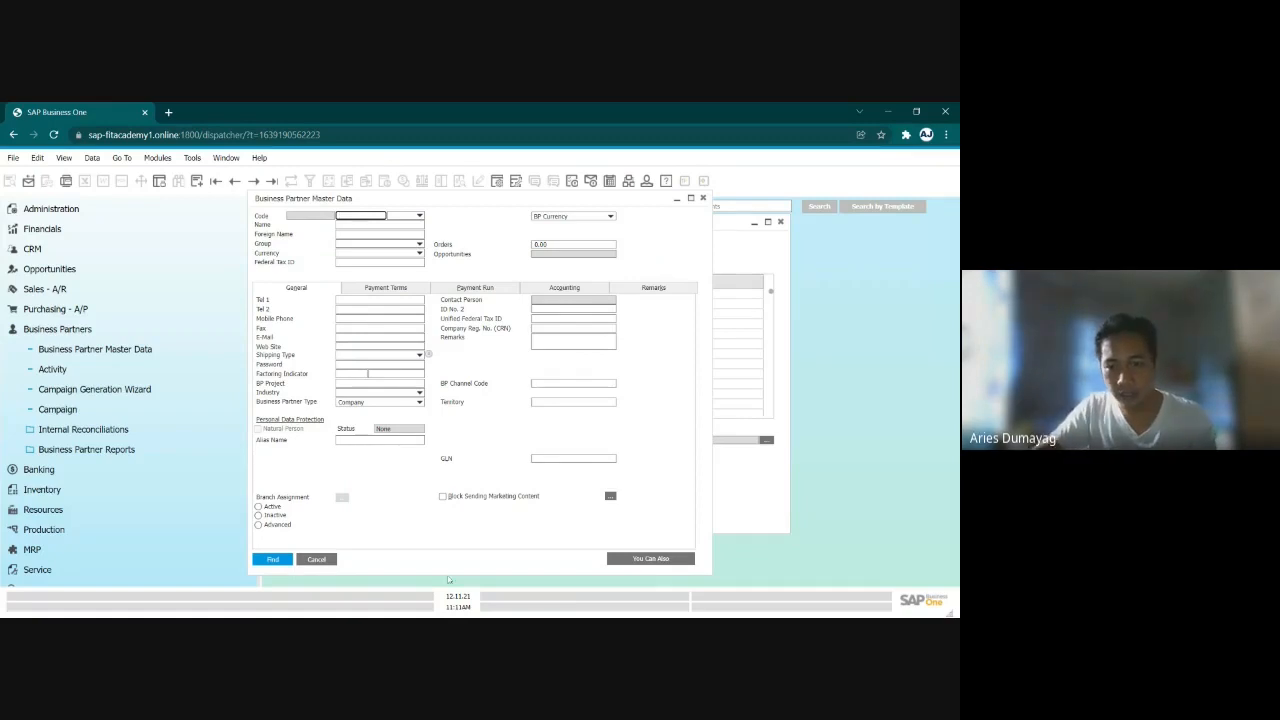
key("alt+Tab")
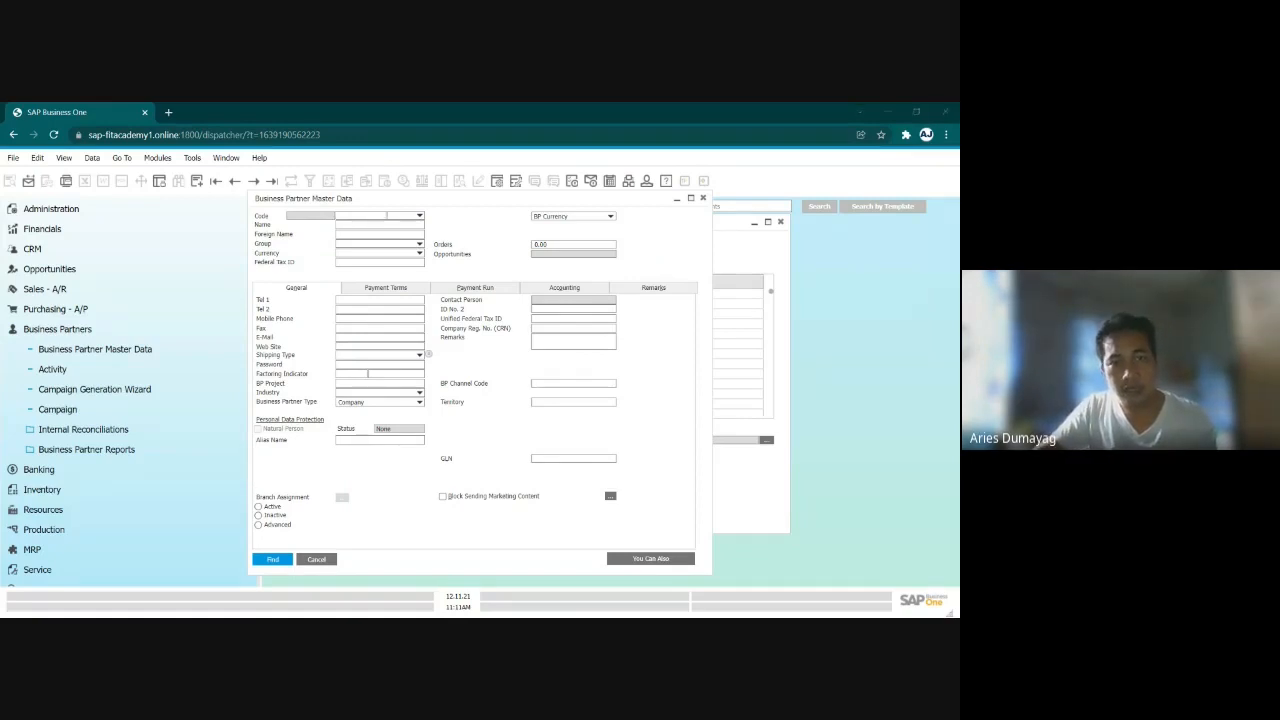
key("alt+Tab")
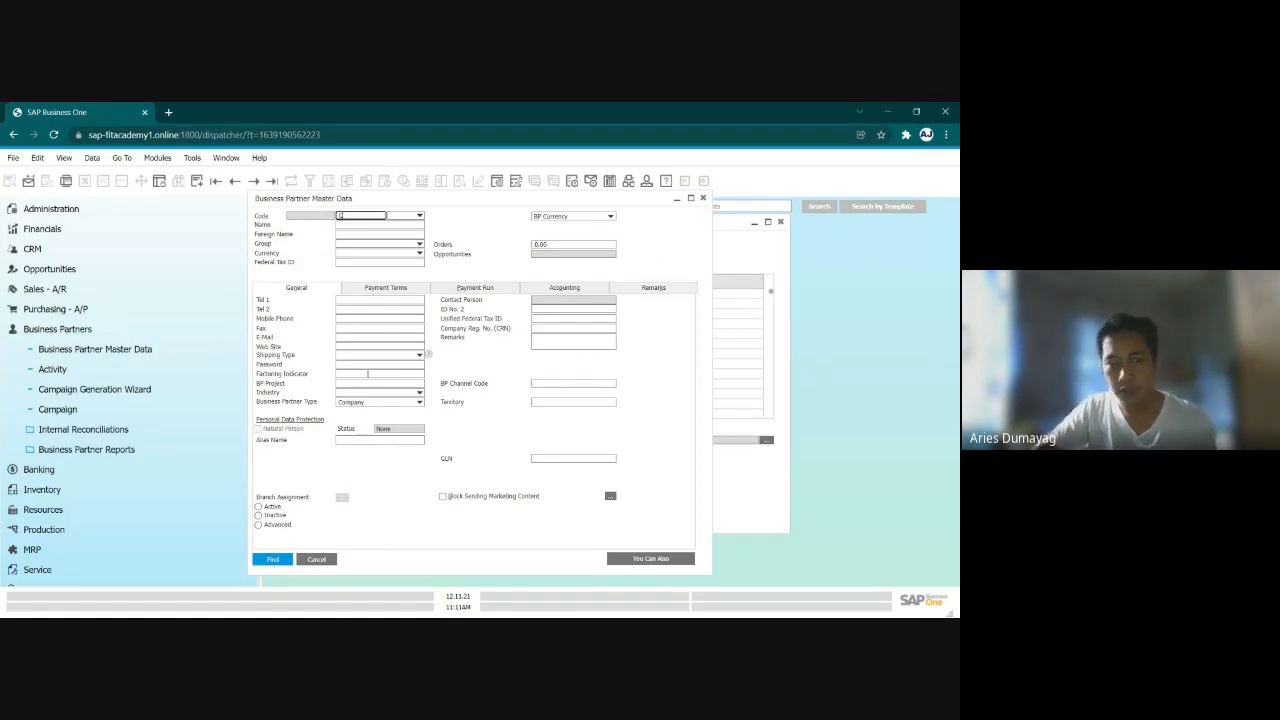
type("4444")
key("Return")
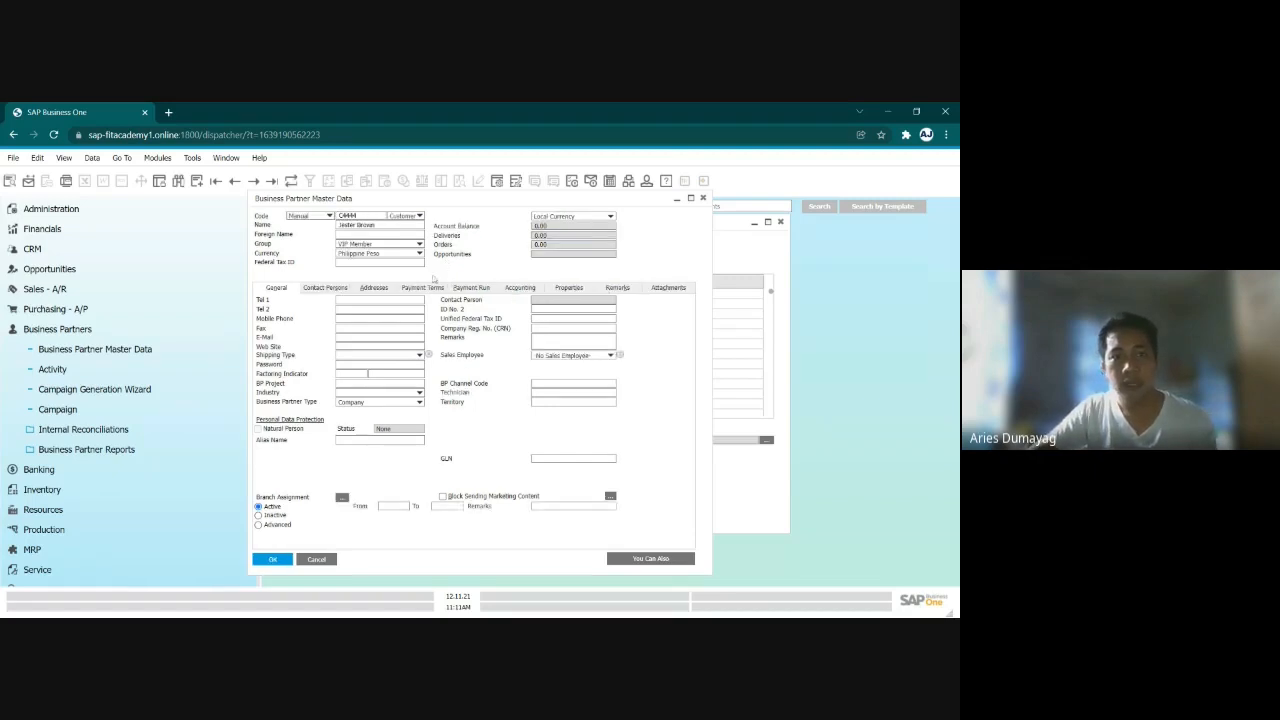
- Check the first imported customer's code and name, and view its General and Contact Persons details
key("alt+Tab")
key("alt+Tab")
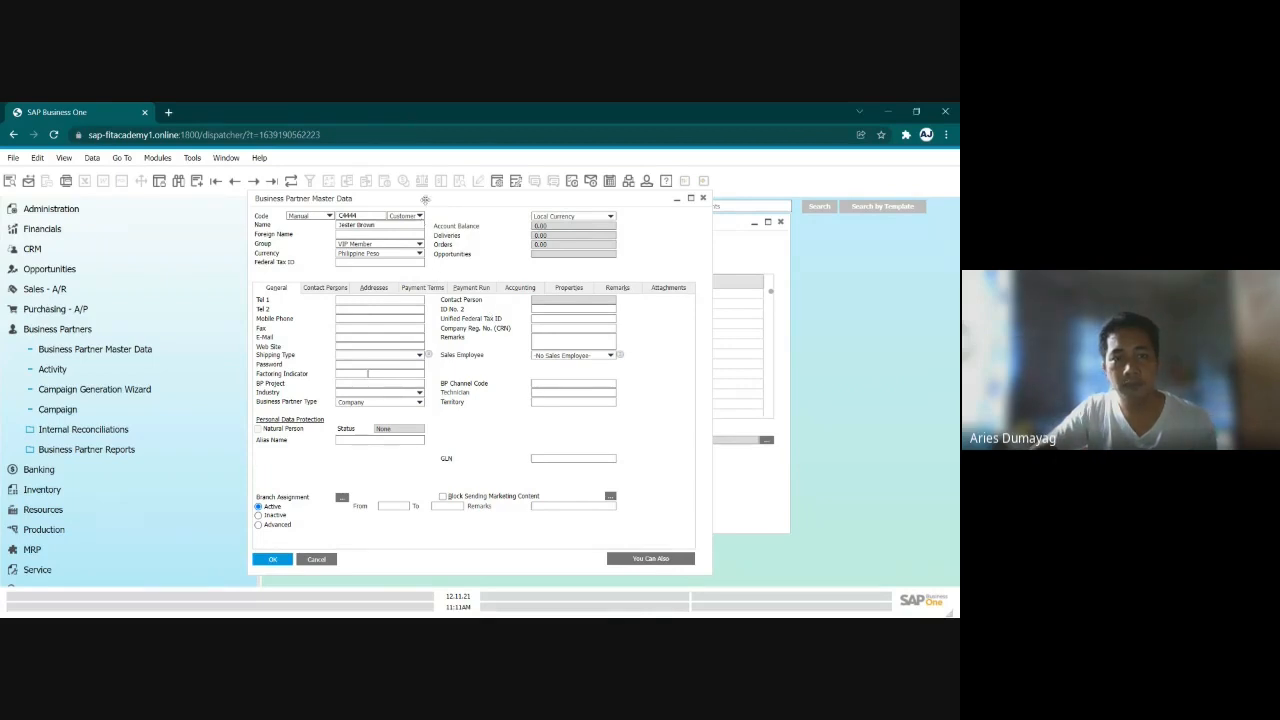
key("alt+Tab")
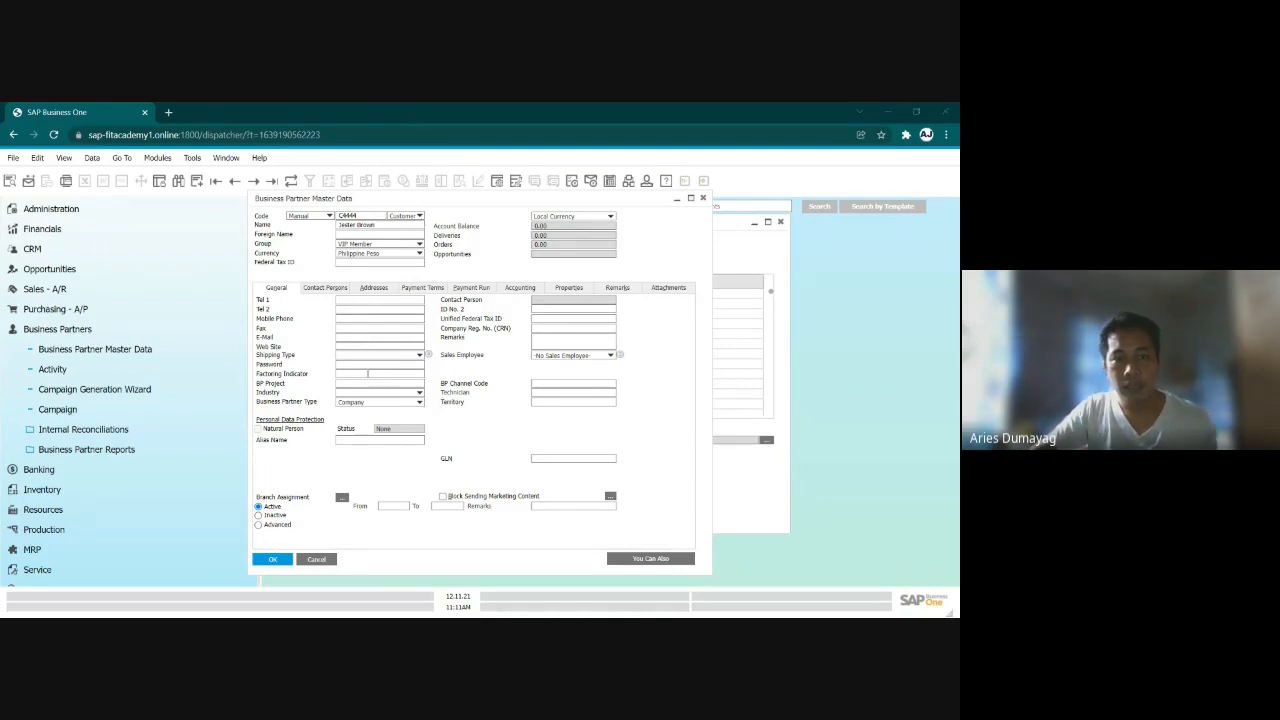
key("alt+Tab")
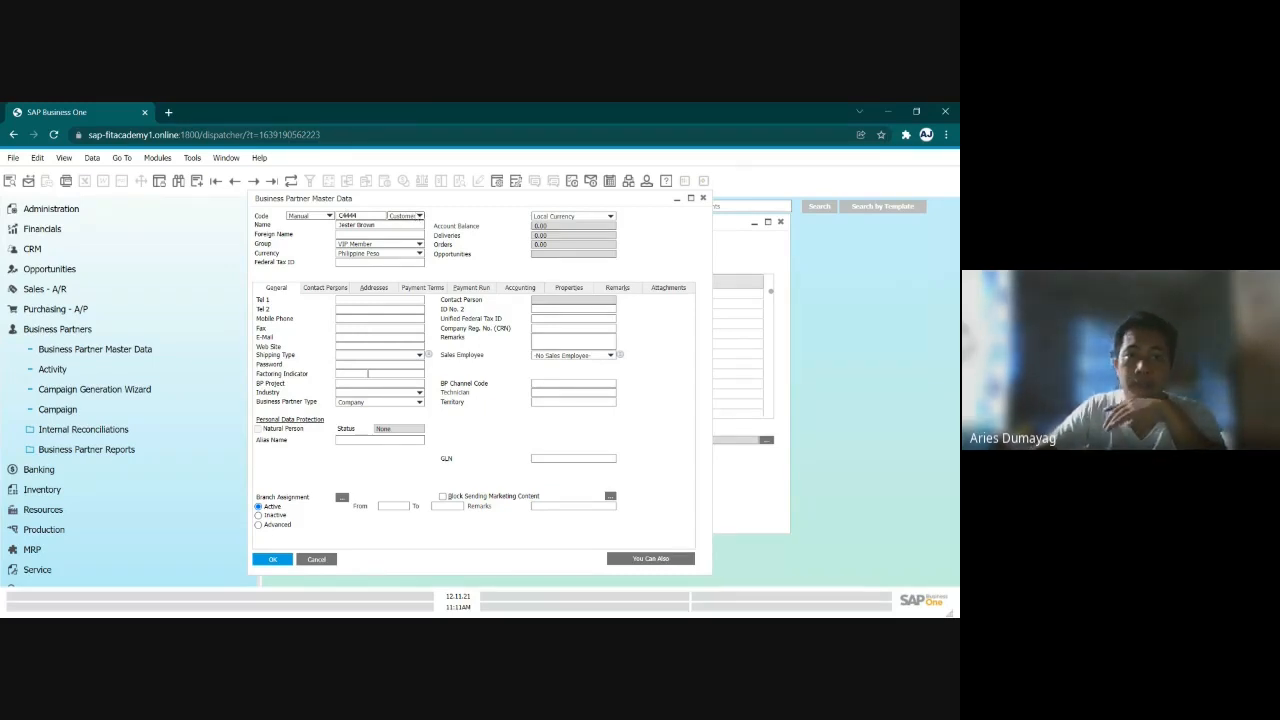
key("shift+Tab")
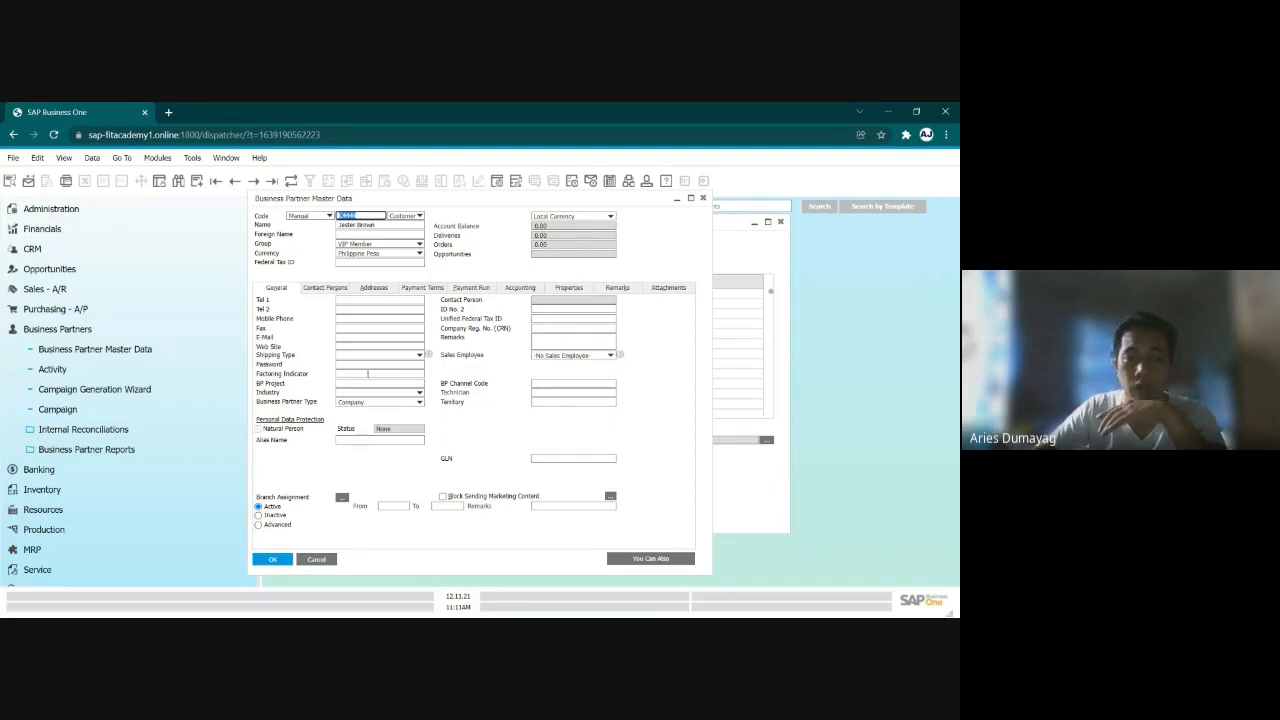
key("Tab")
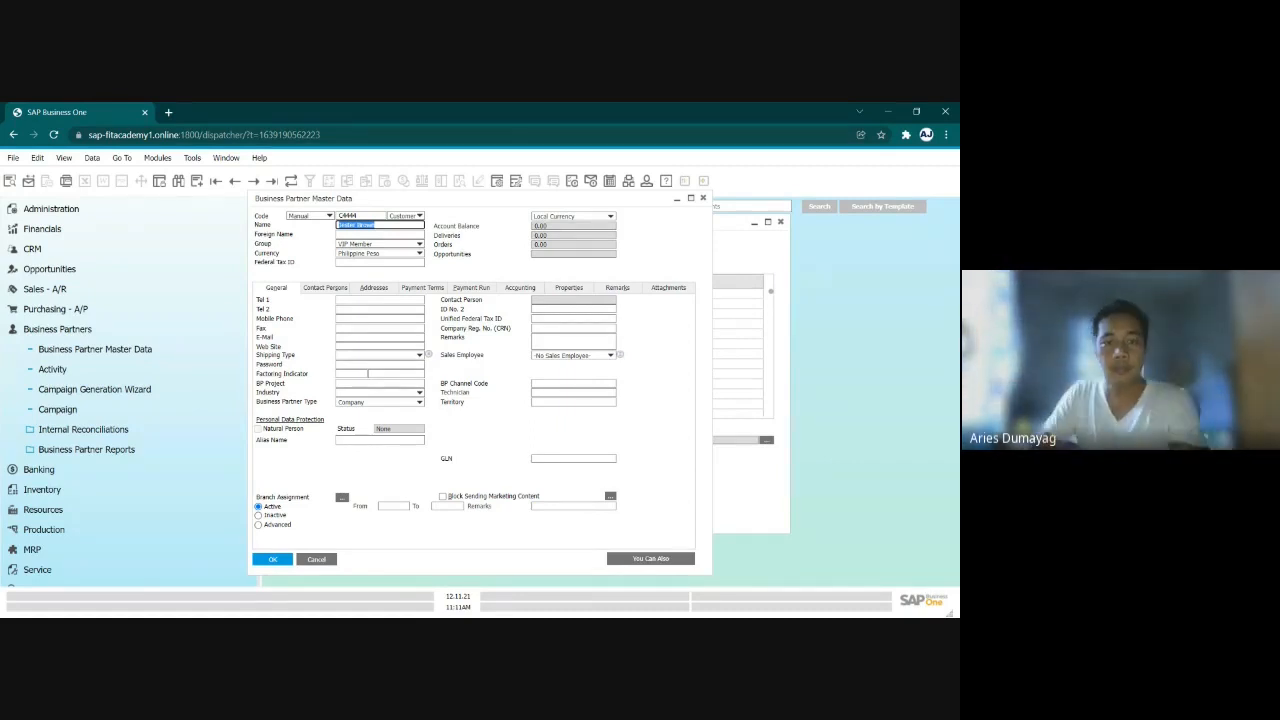
left_click(325, 287)
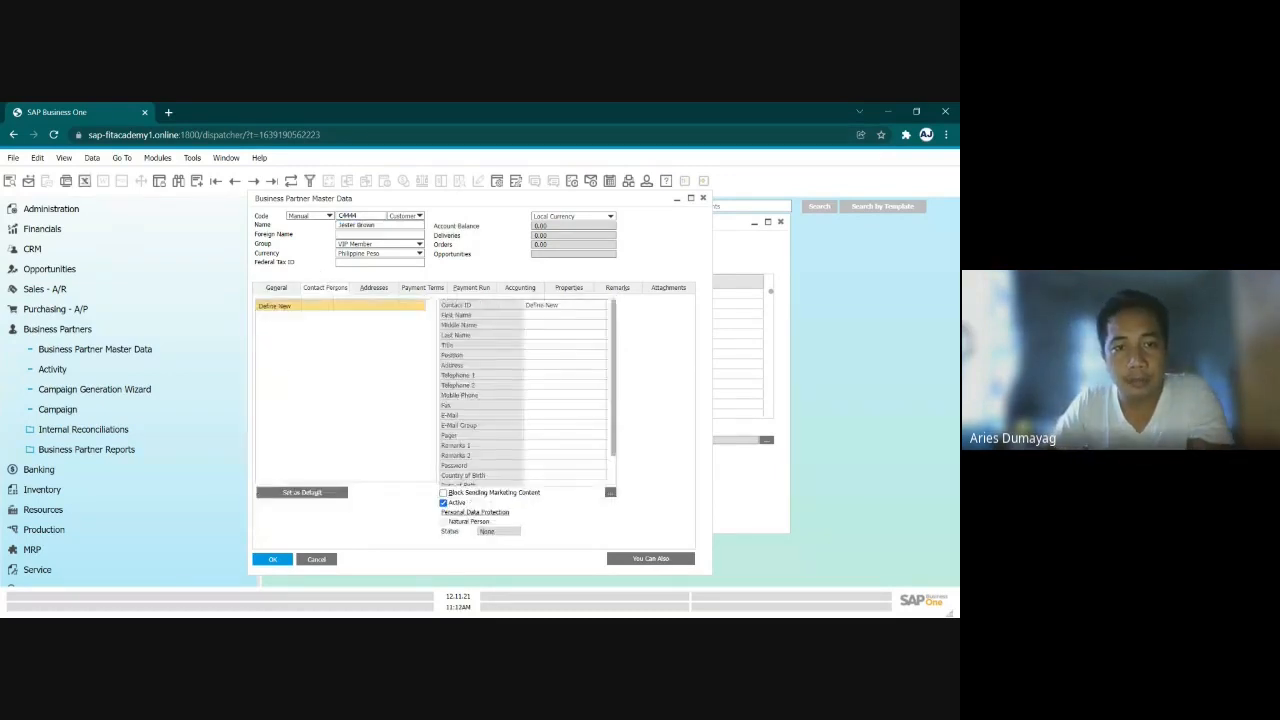
left_click(277, 288)
left_click(325, 287)
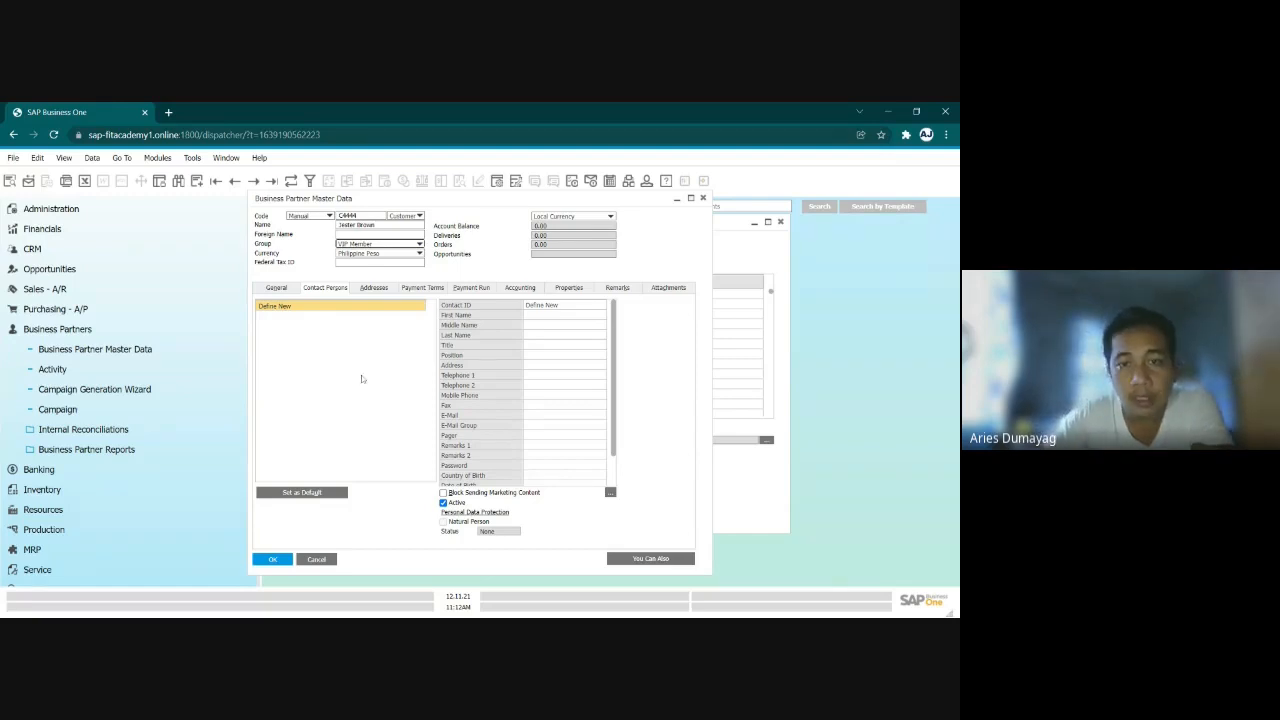
- Review the column mapping in Import from Excel, including unmapped column E, and return to the customer's record to check its Group
left_click(785, 509)
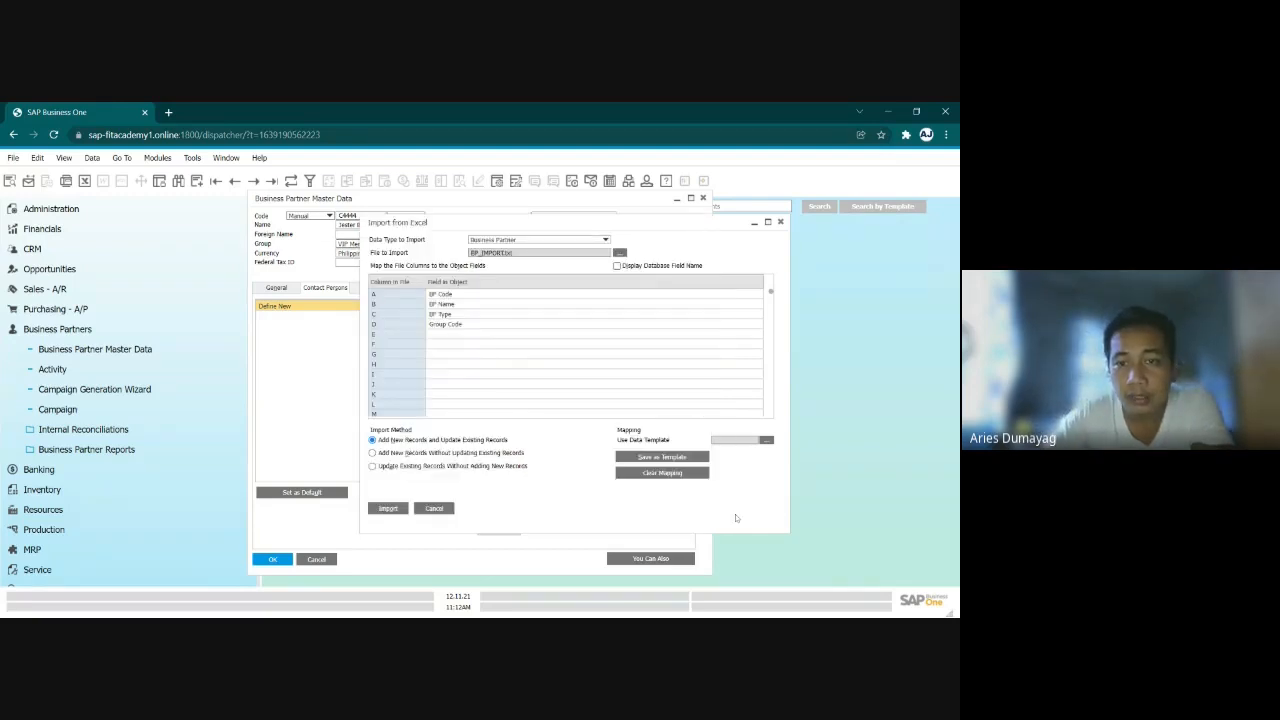
left_click(556, 295)
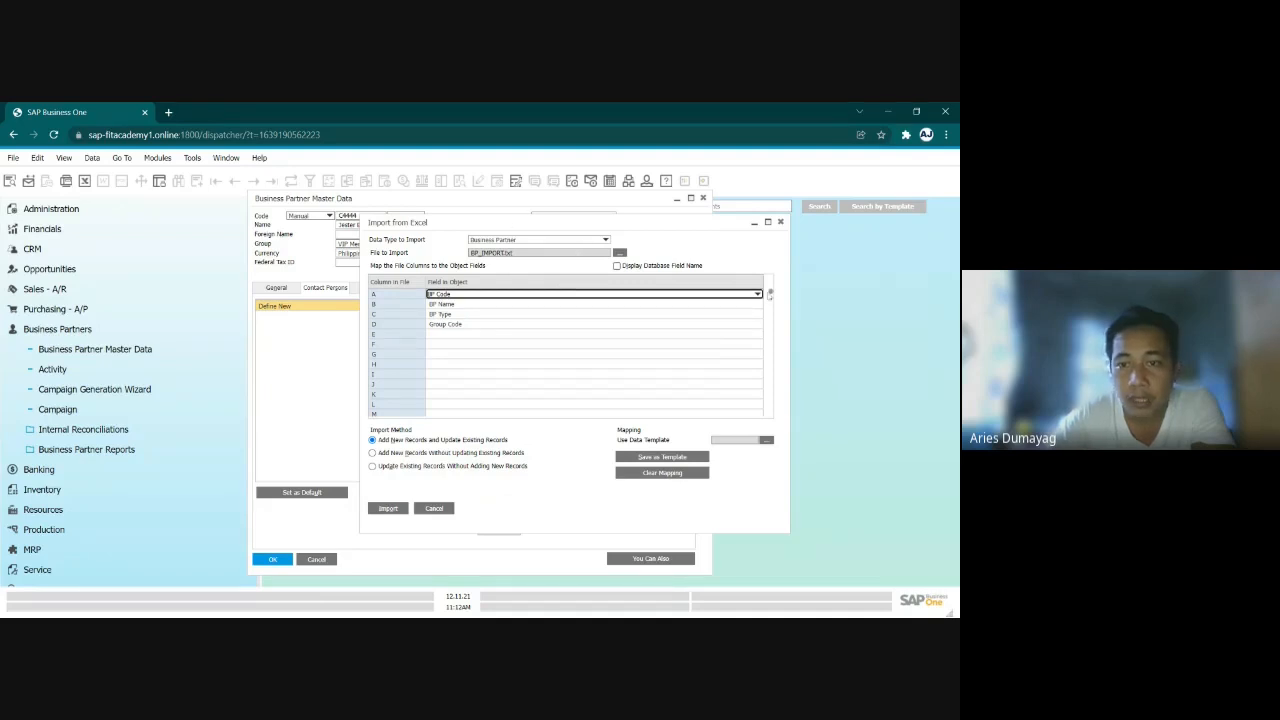
left_click(757, 335)
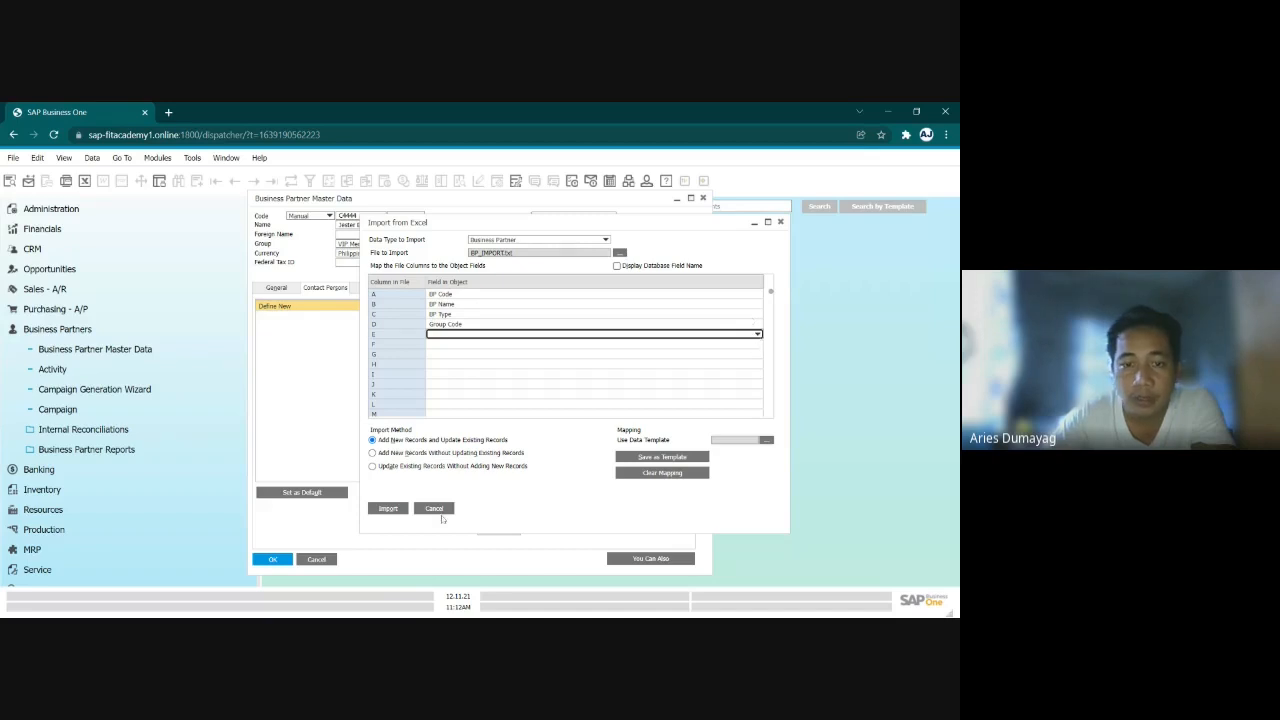
left_click(471, 566)
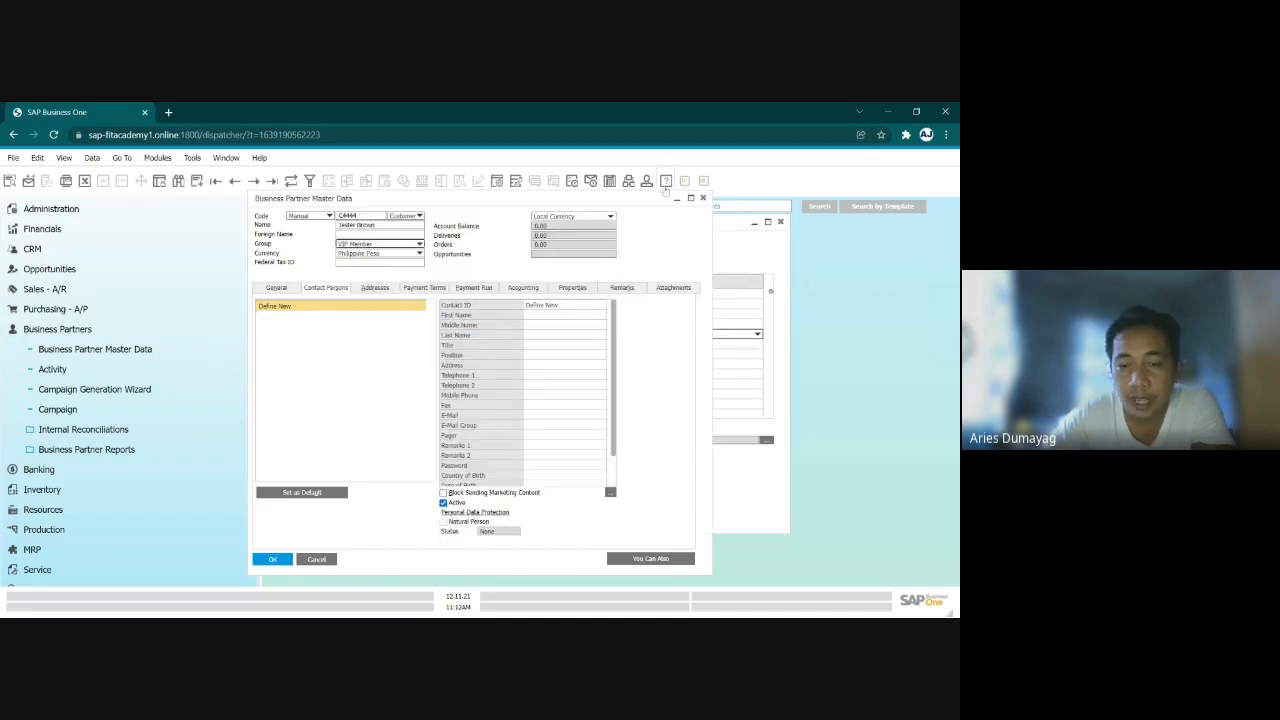
key("alt+Tab")
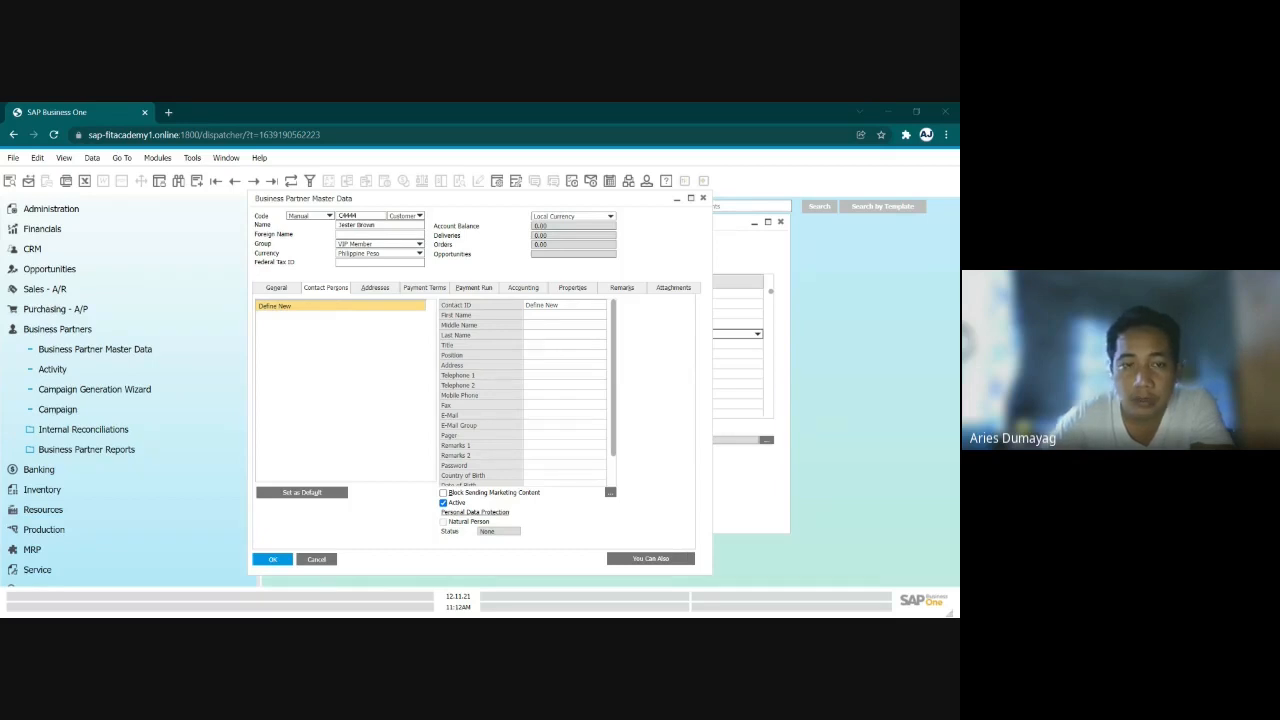
left_click(422, 387)
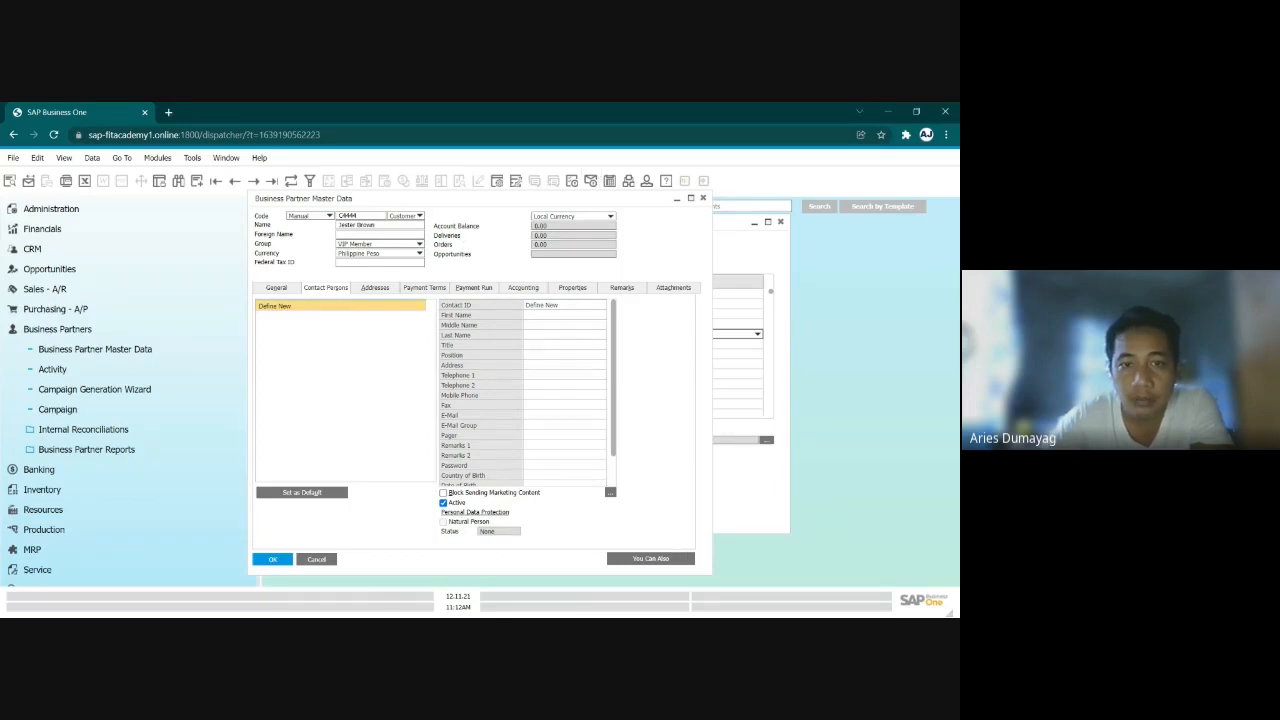
left_click(406, 246)
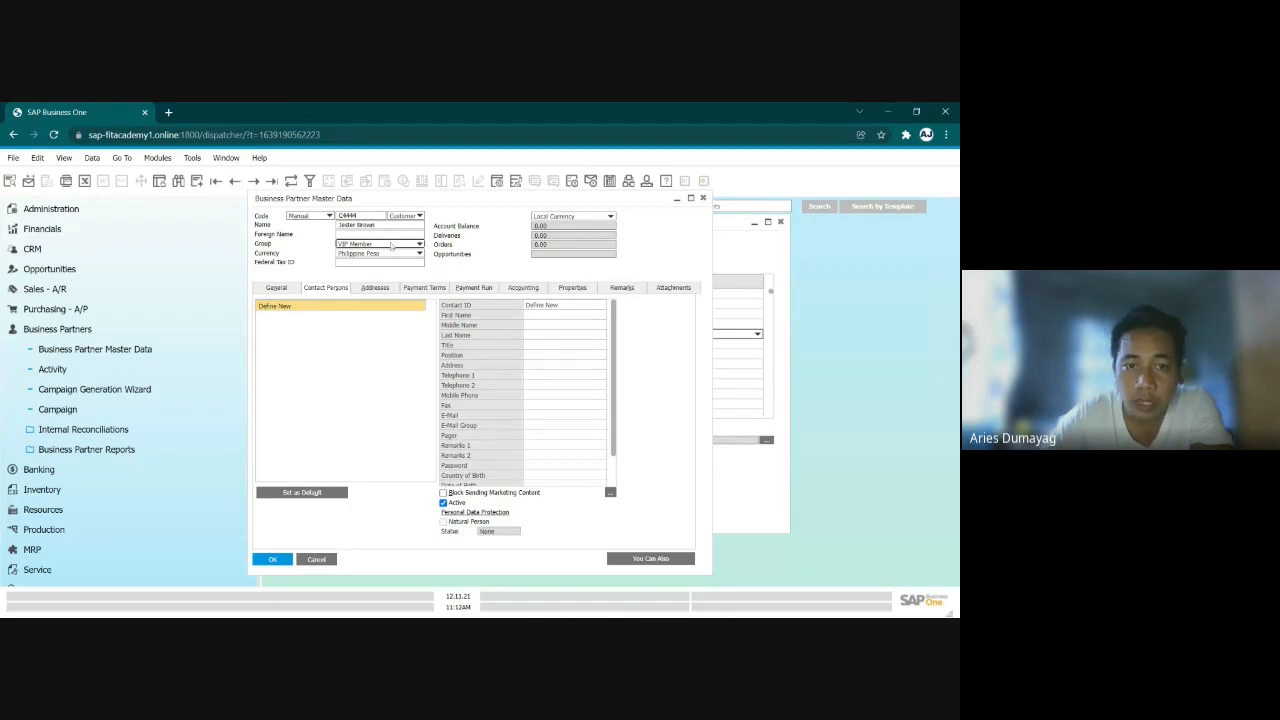
left_click(470, 277)
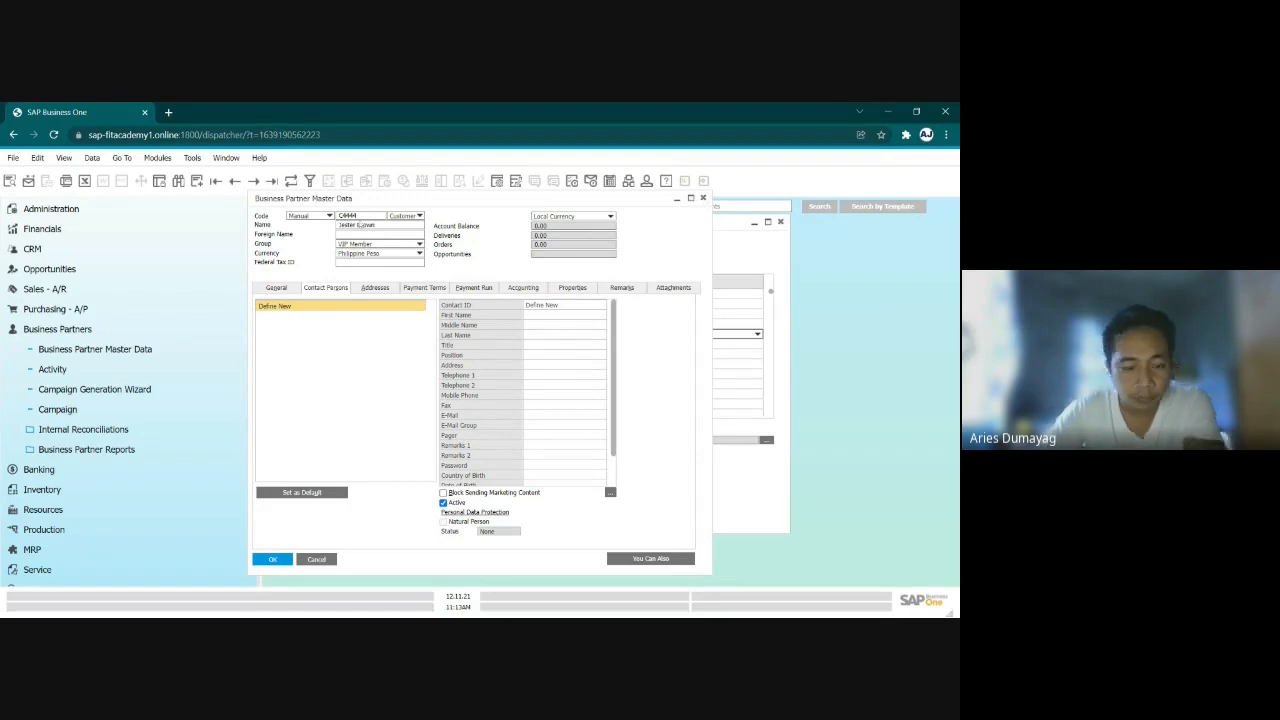
- Find the second imported customer by its code, view the record, and close Business Partner Master Data
key("ctrl+f")
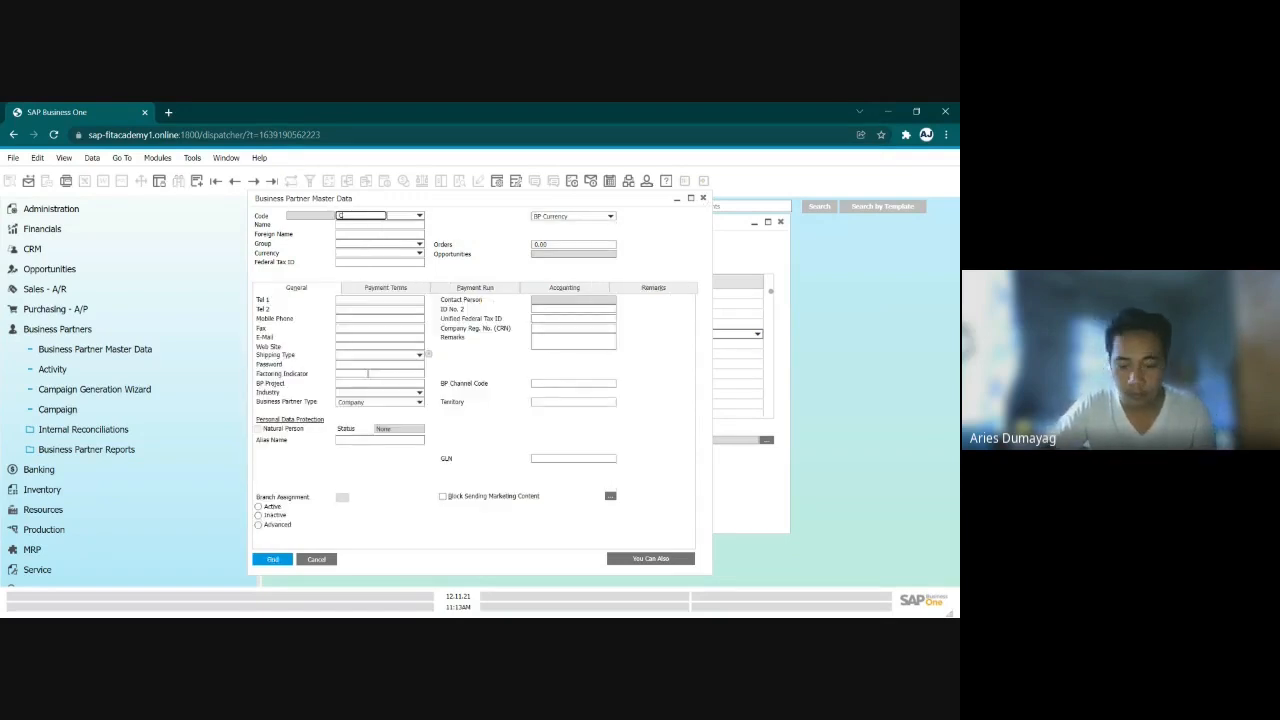
type("C555")
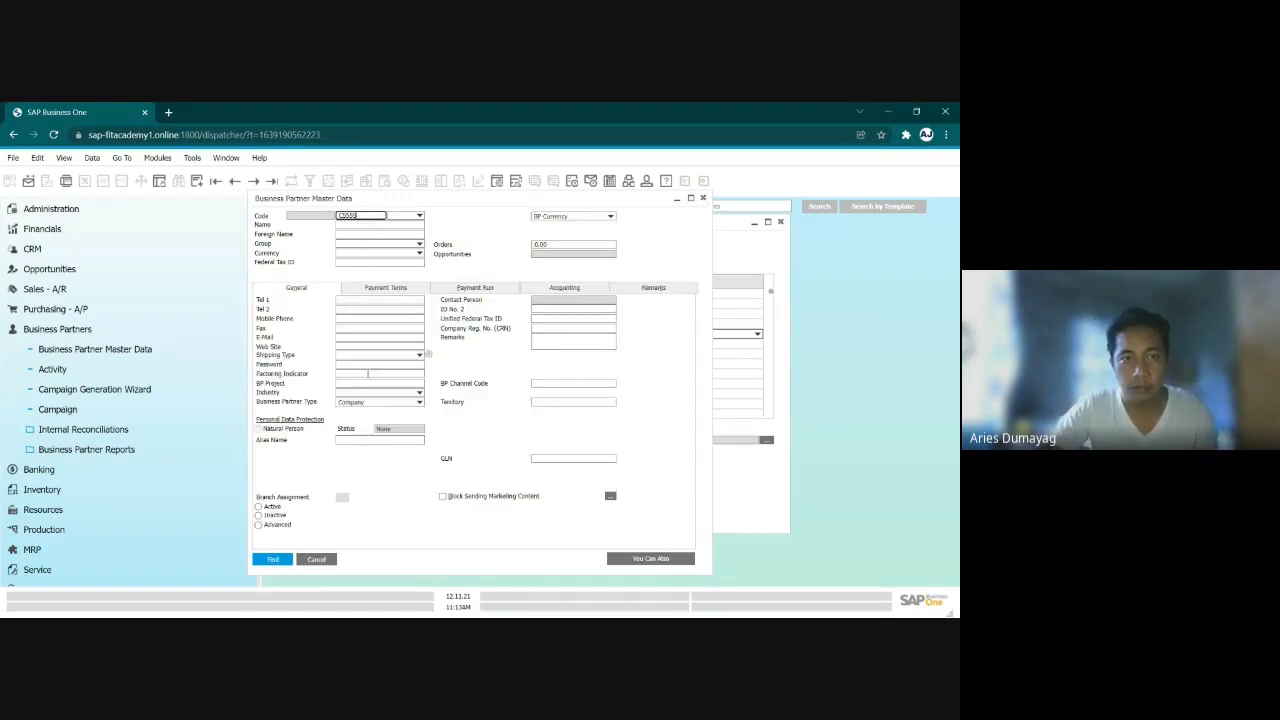
key("Return")
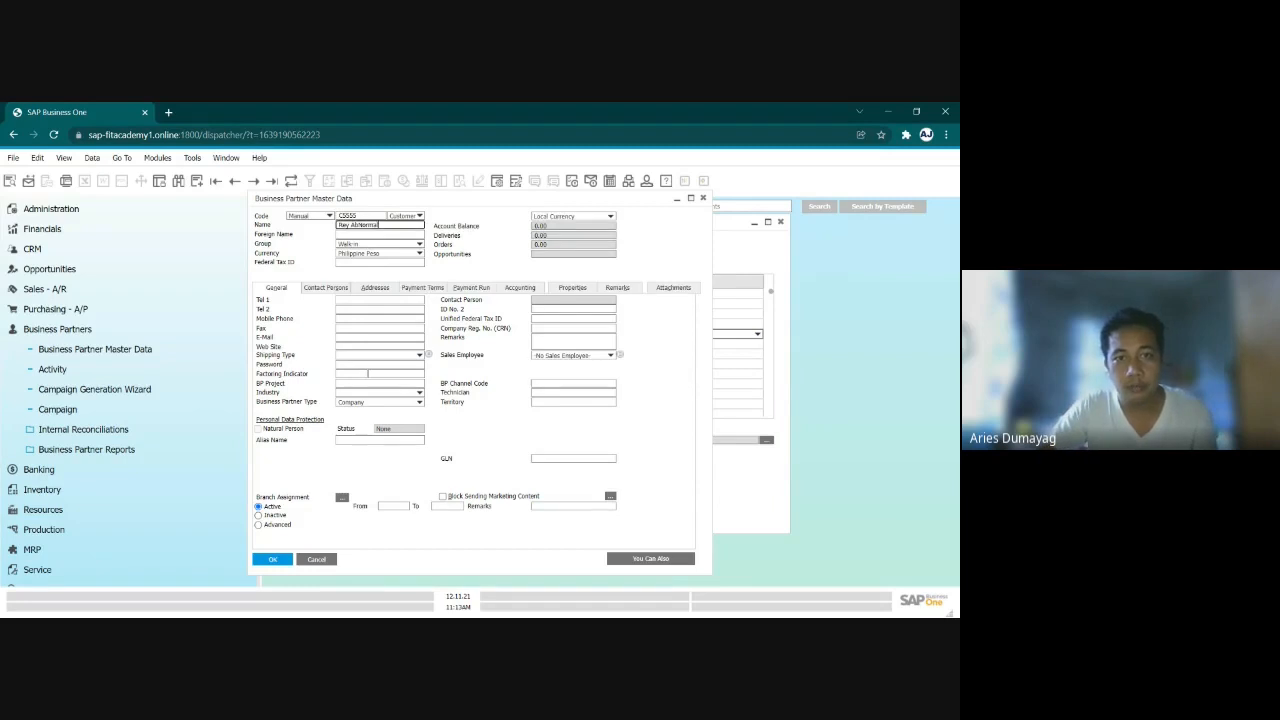
left_click_drag(561, 200, 482, 217)
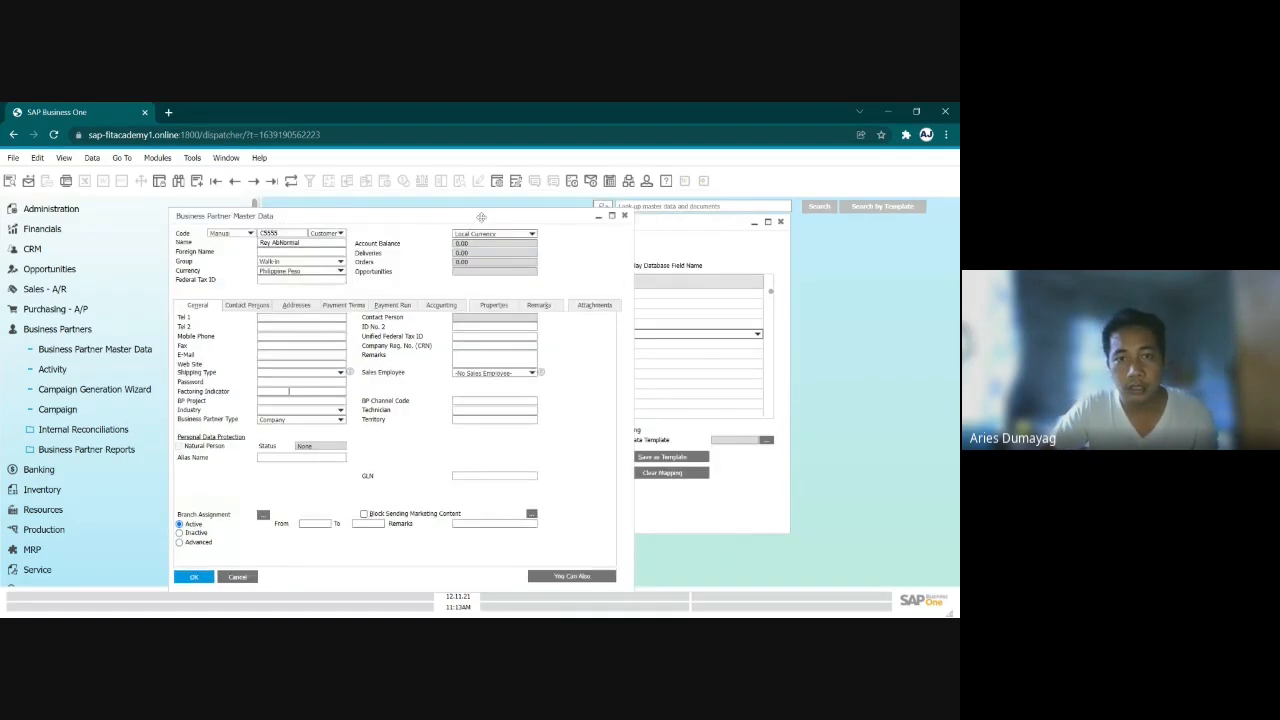
left_click(625, 219)
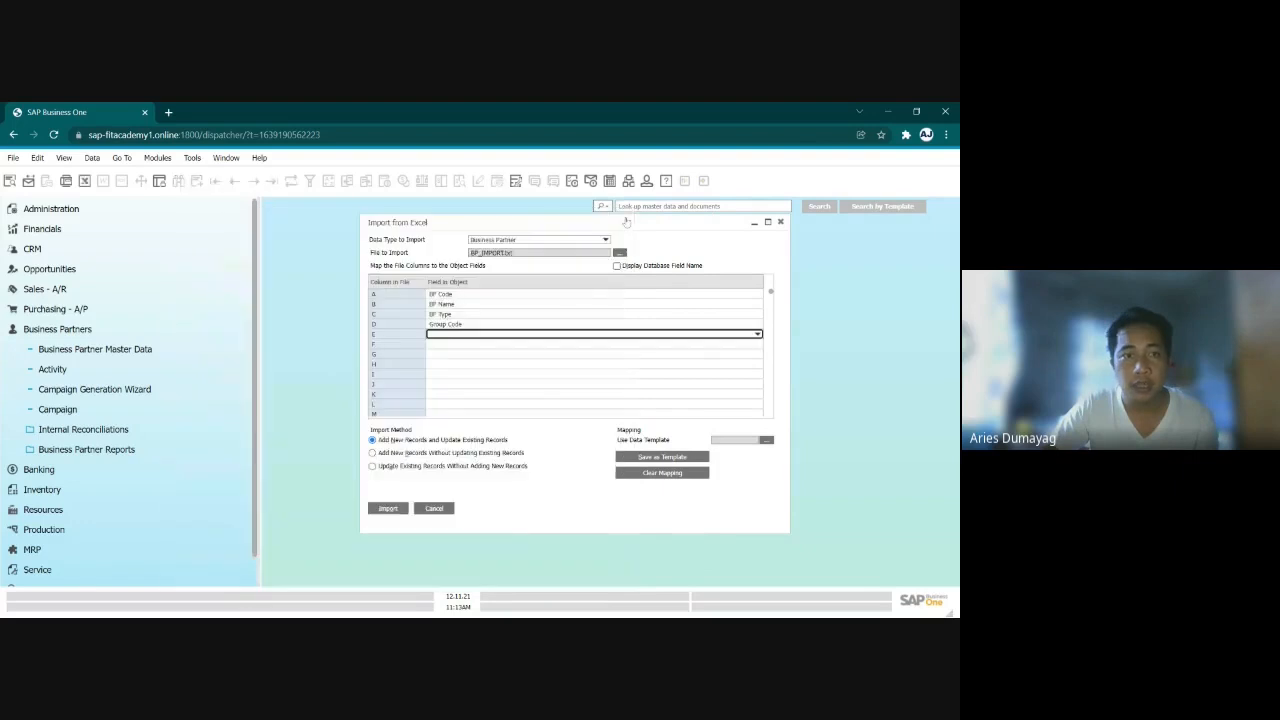
- Open the Query Generator and load the OCRD table as the query source
left_click(217, 160)
left_click(192, 158)
mouse_move(250, 291)
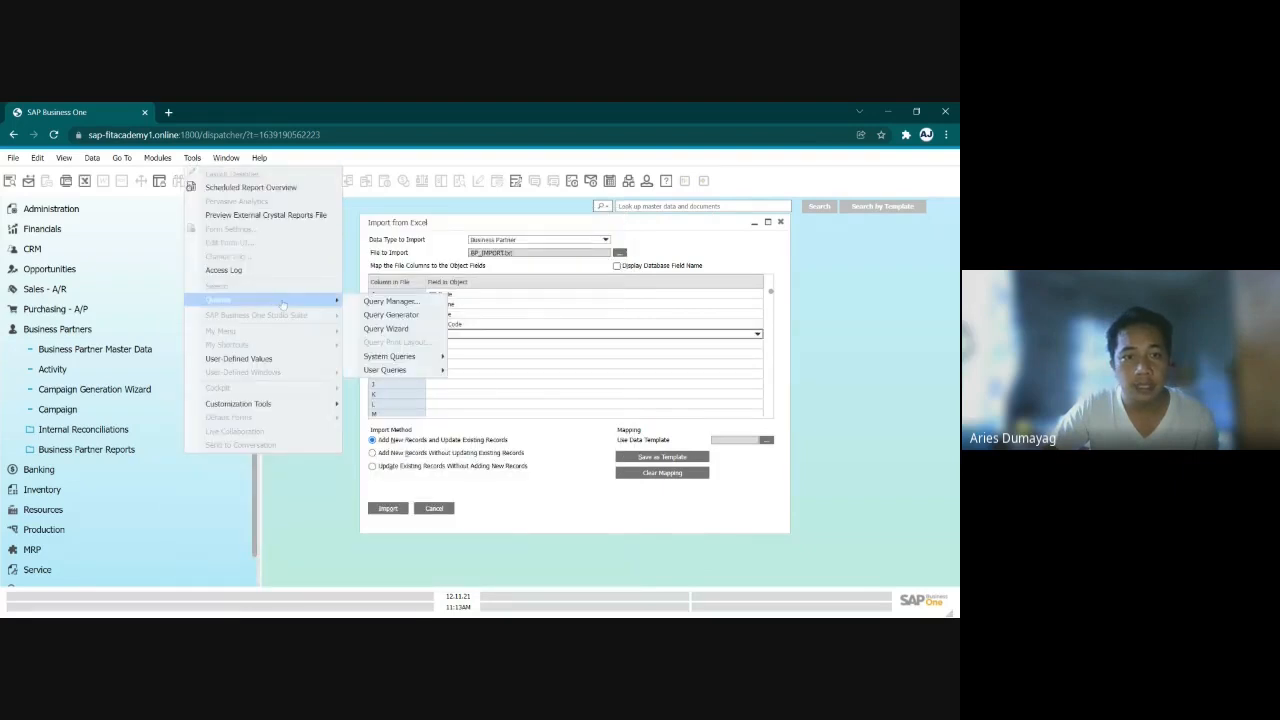
left_click(395, 314)
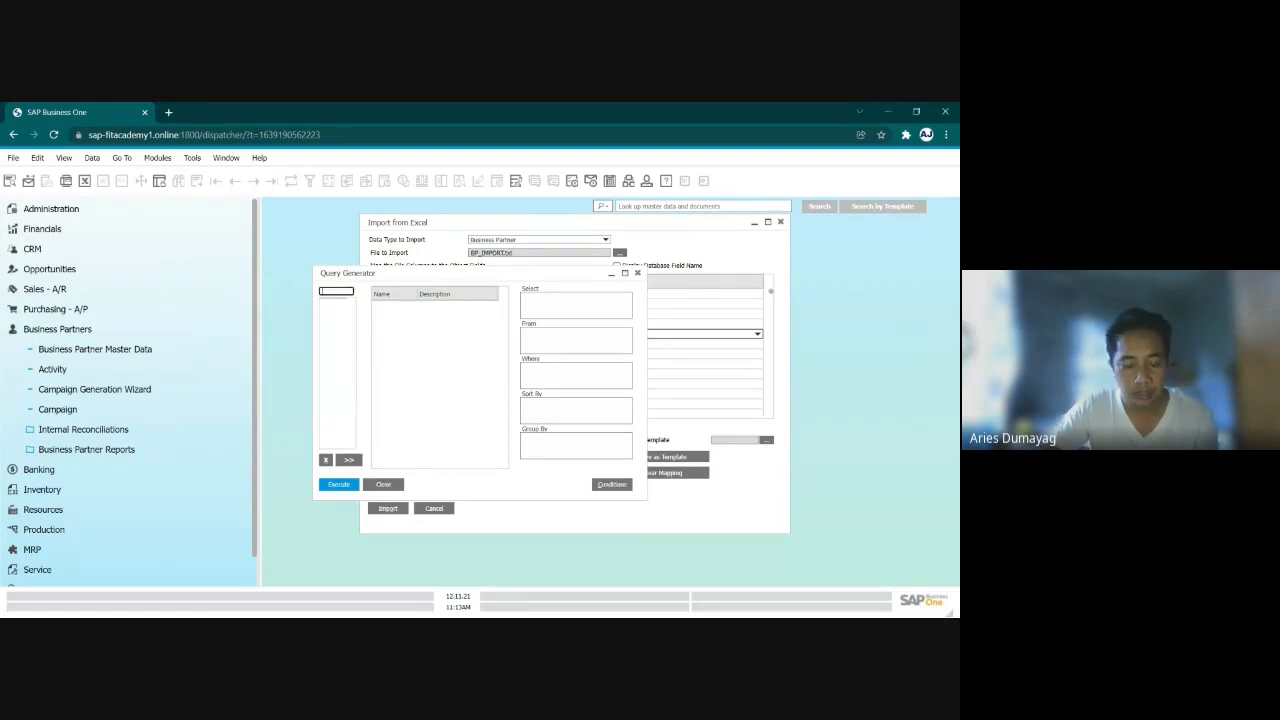
type("O")
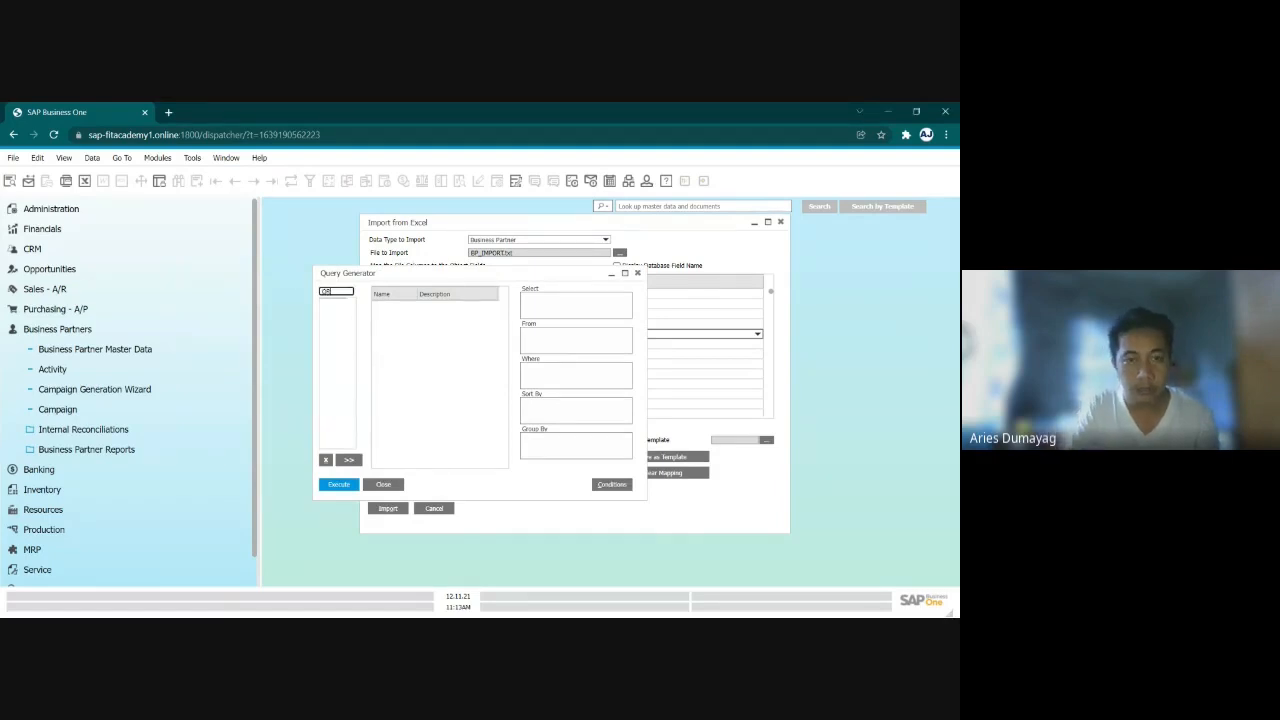
type("CRD")
key("Return")
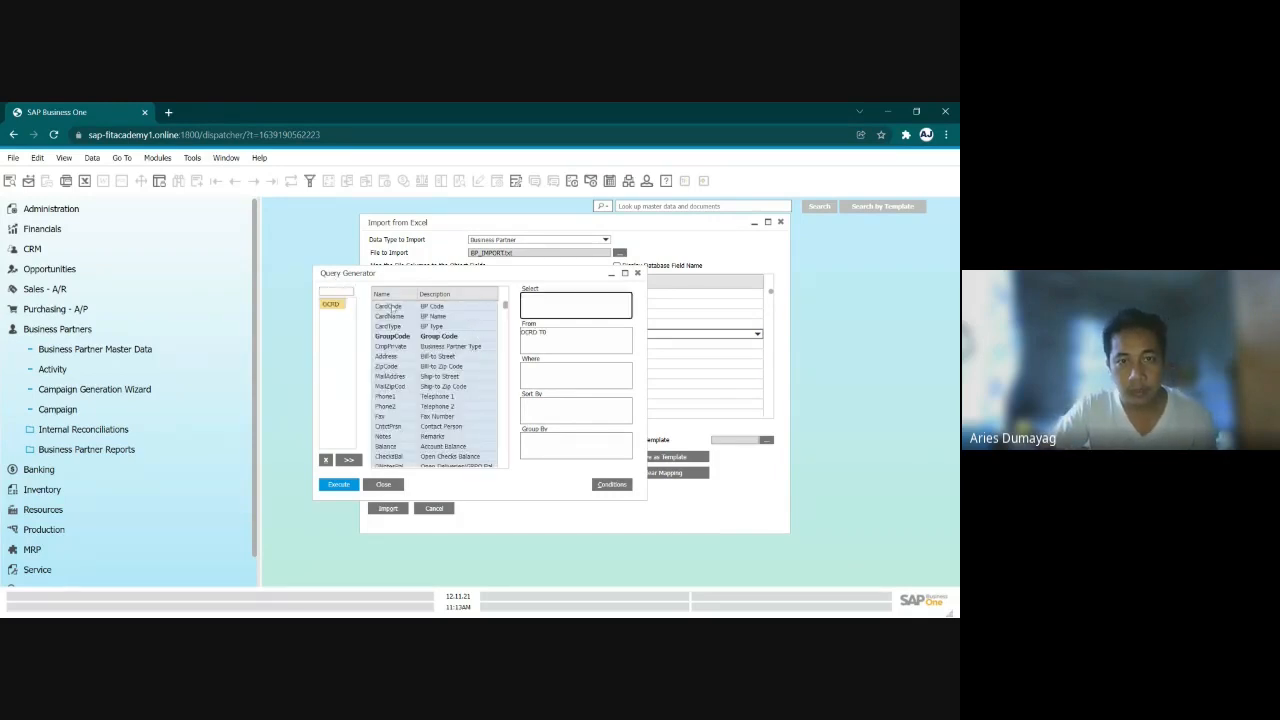
- Add CardCode, CardName, CardType and GroupCode from OCRD to the query selection and execute it
double_click(391, 306)
double_click(410, 317)
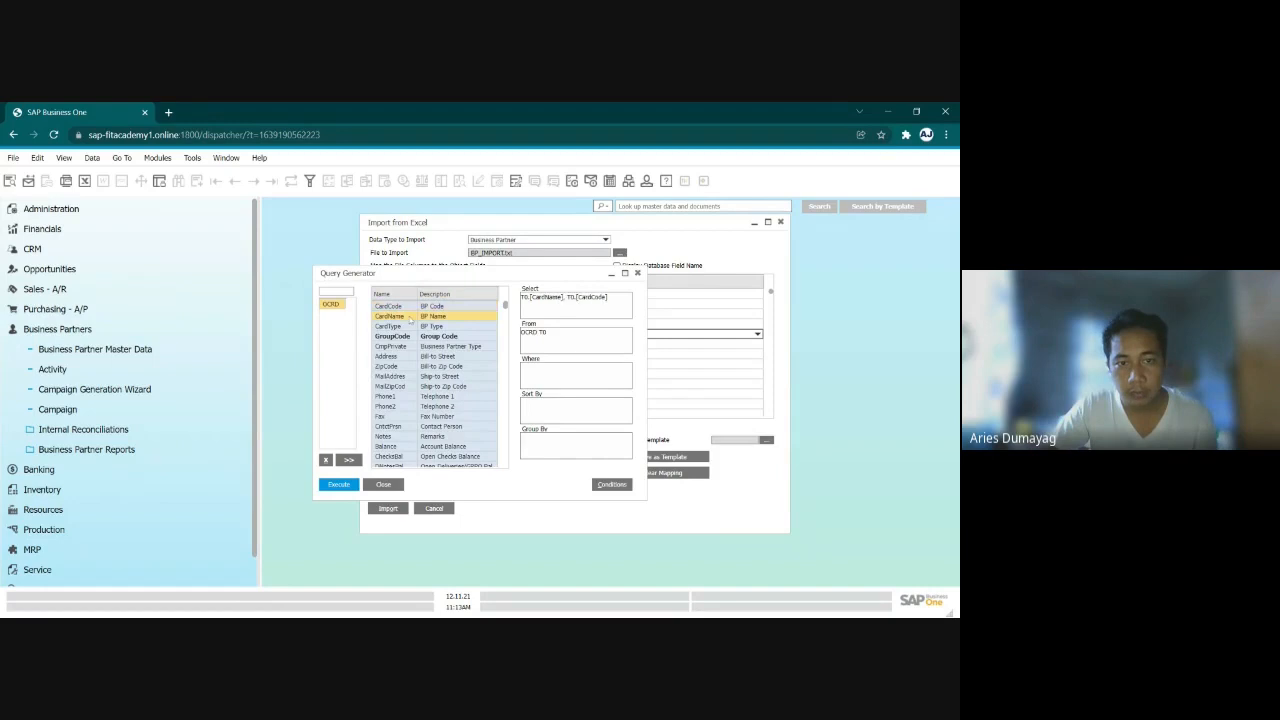
double_click(410, 327)
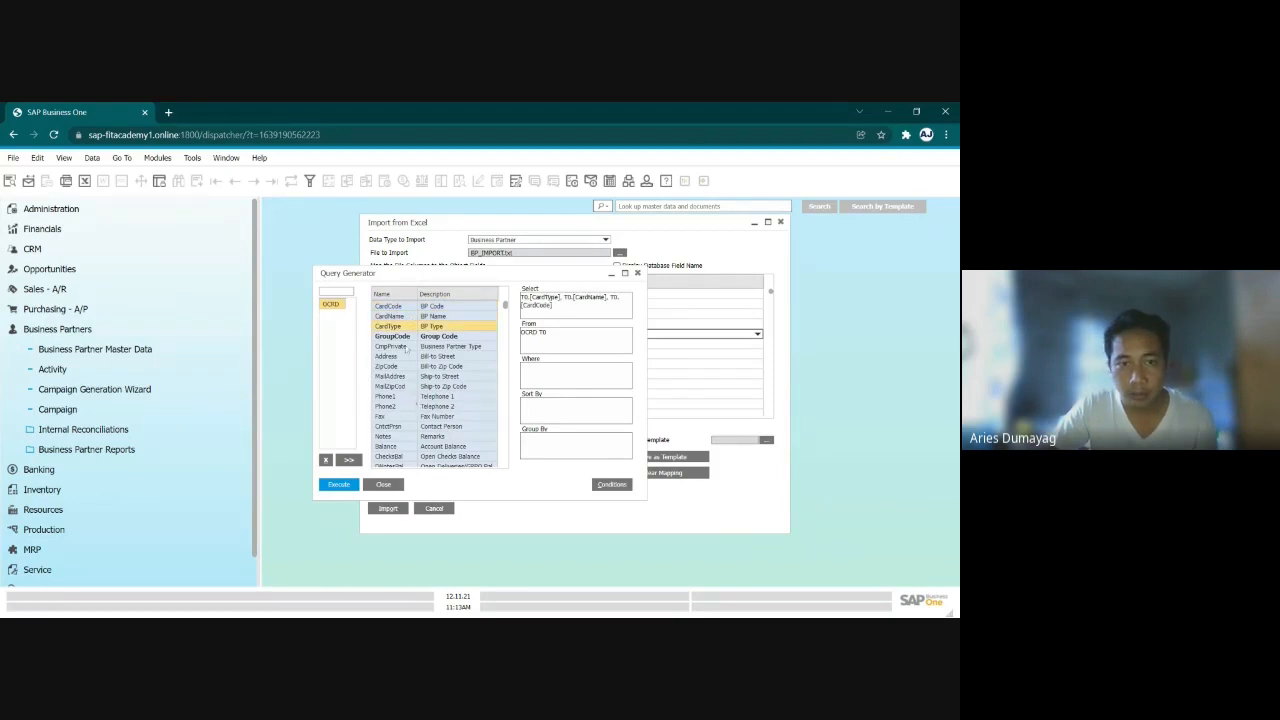
double_click(406, 336)
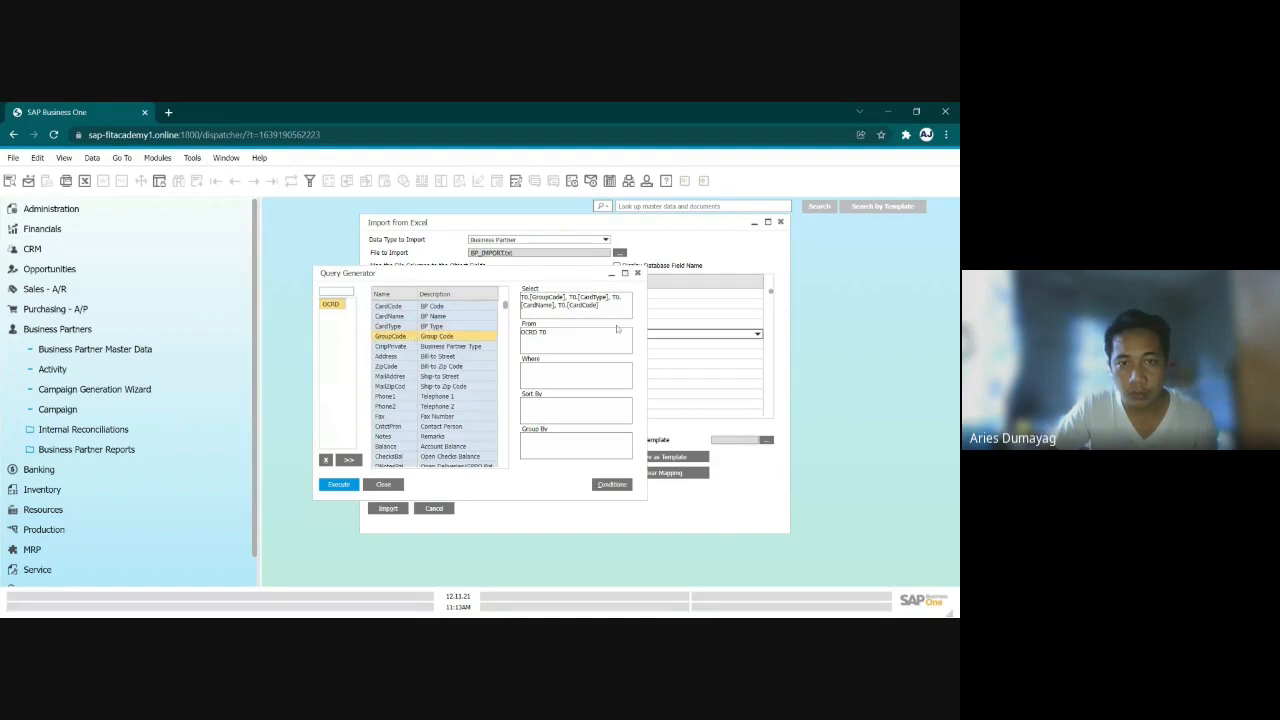
left_click(339, 487)
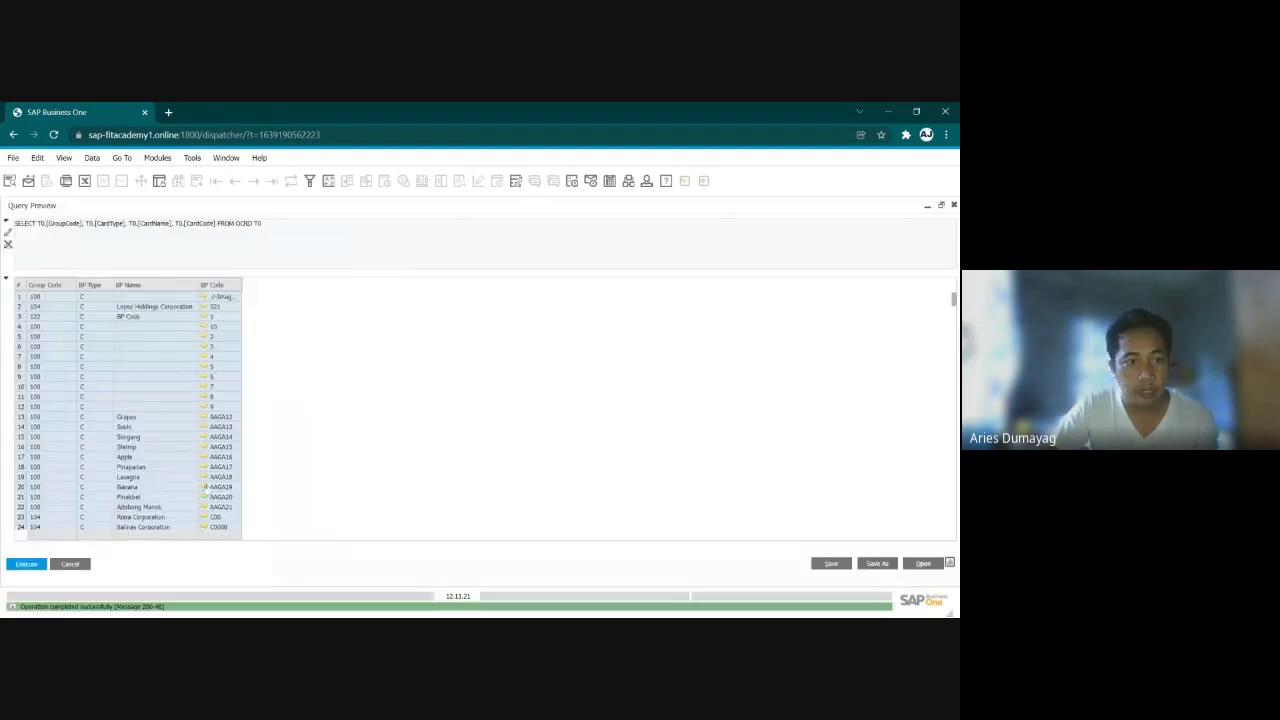
- Look through the query results for the group codes, types, names and codes of the business partners
scroll(202, 483, "down", 4)
scroll(202, 483, "up", 4)
scroll(183, 390, "down", 6)
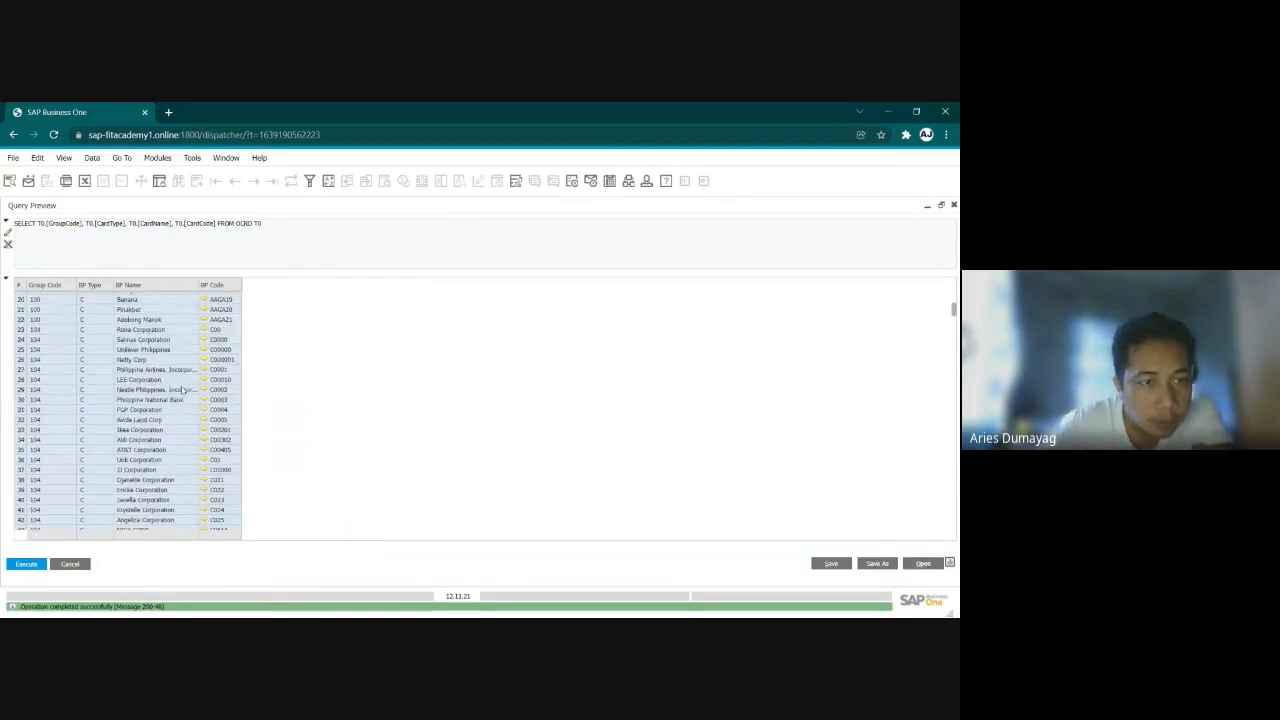
scroll(185, 393, "up", 2)
scroll(186, 393, "up", 4)
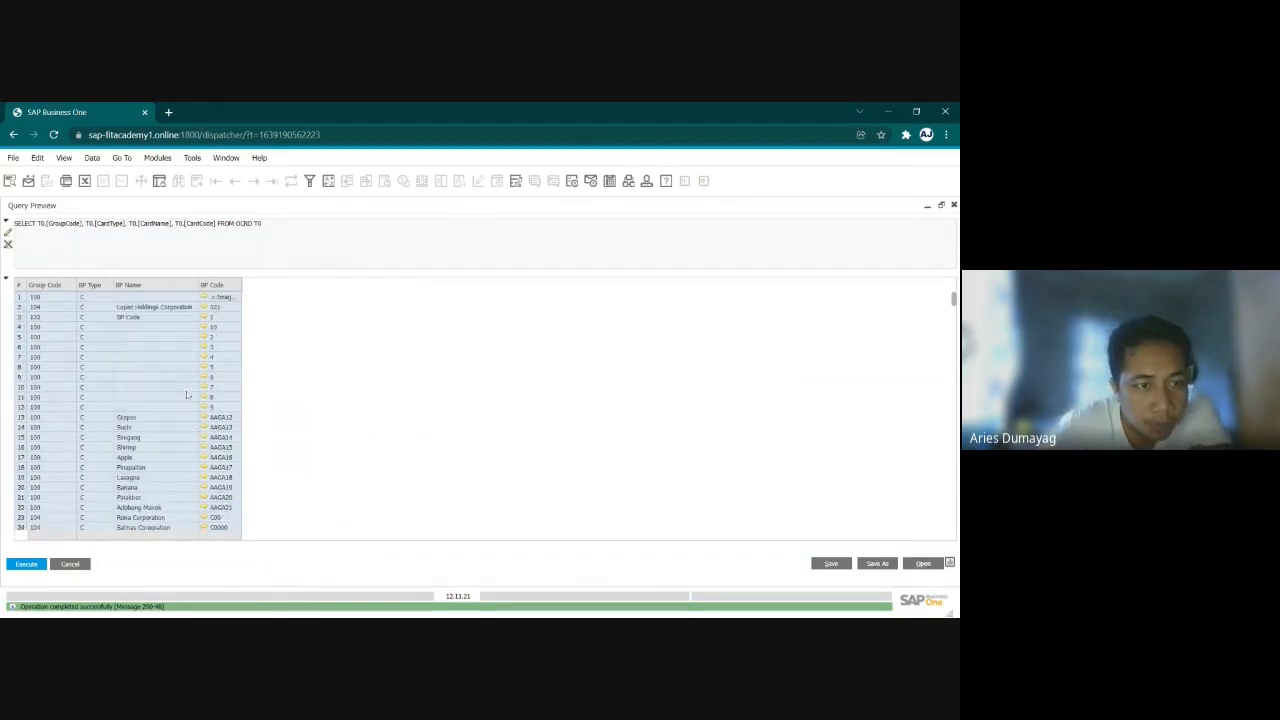
scroll(186, 393, "down", 2)
scroll(186, 395, "down", 10)
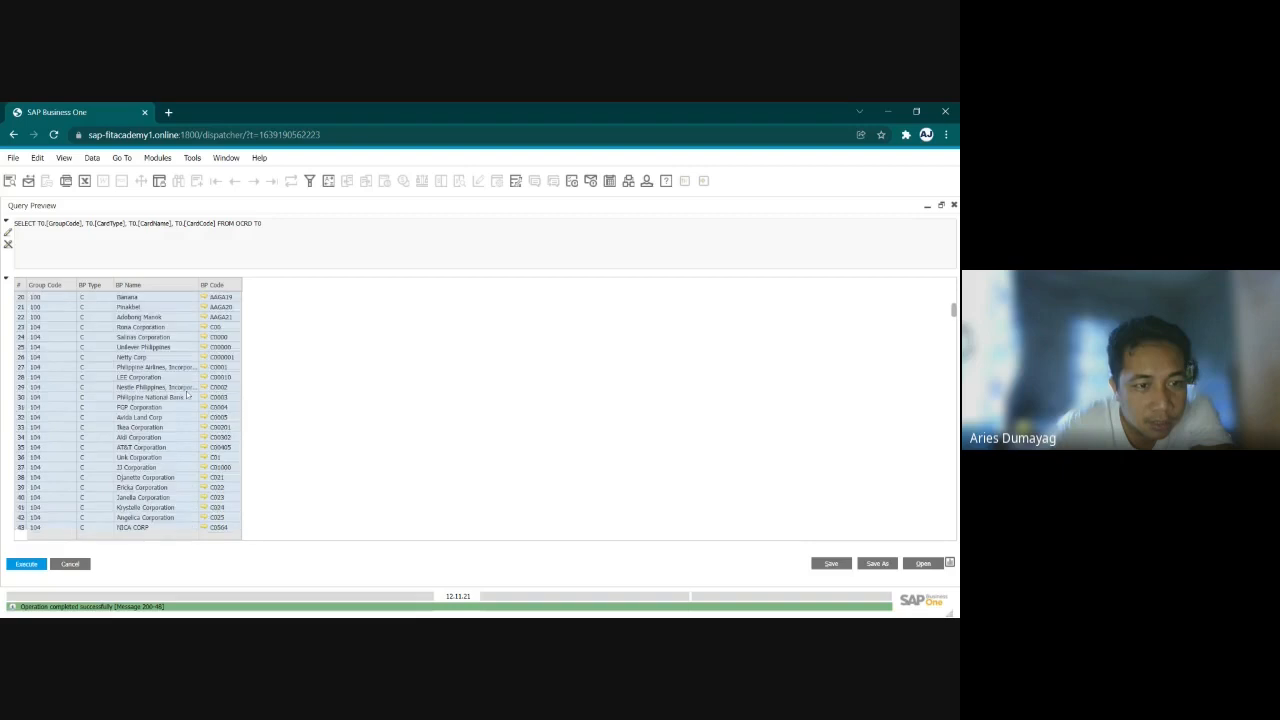
- Sort the query results by Group Code and by BP Type to look for the imported records, and close the preview
double_click(42, 286)
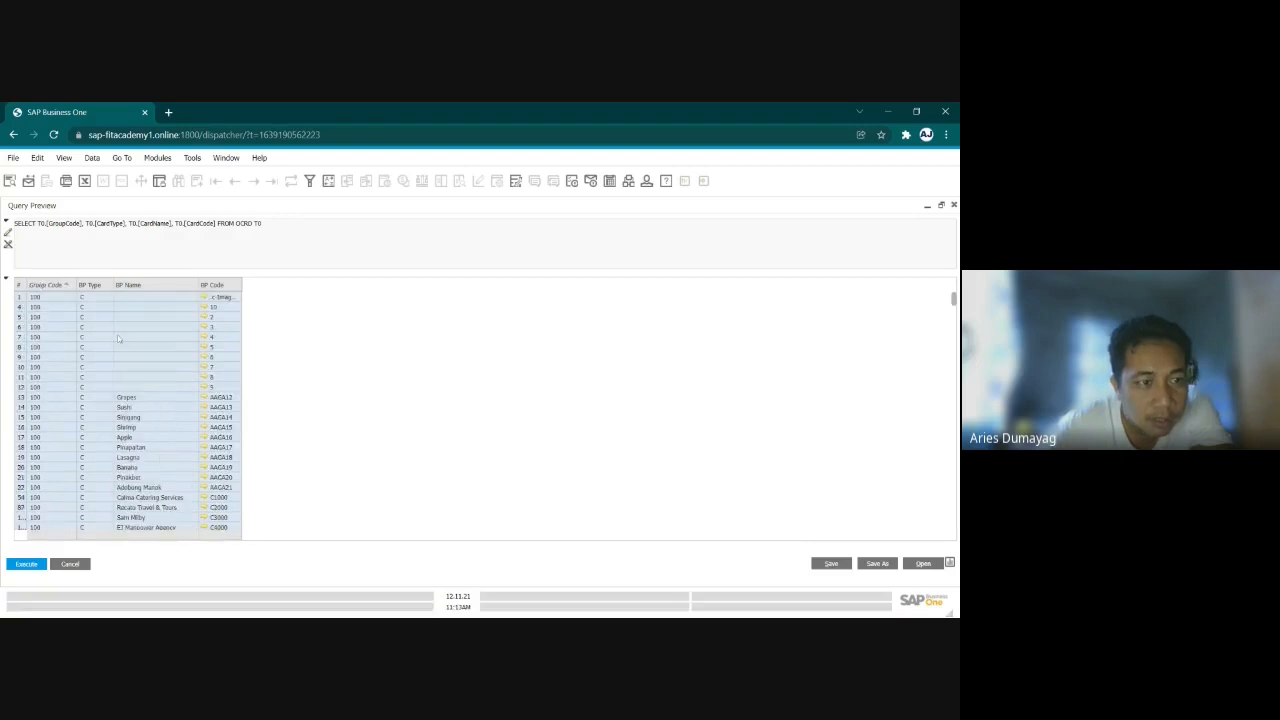
scroll(121, 398, "down", 8)
scroll(121, 398, "down", 10)
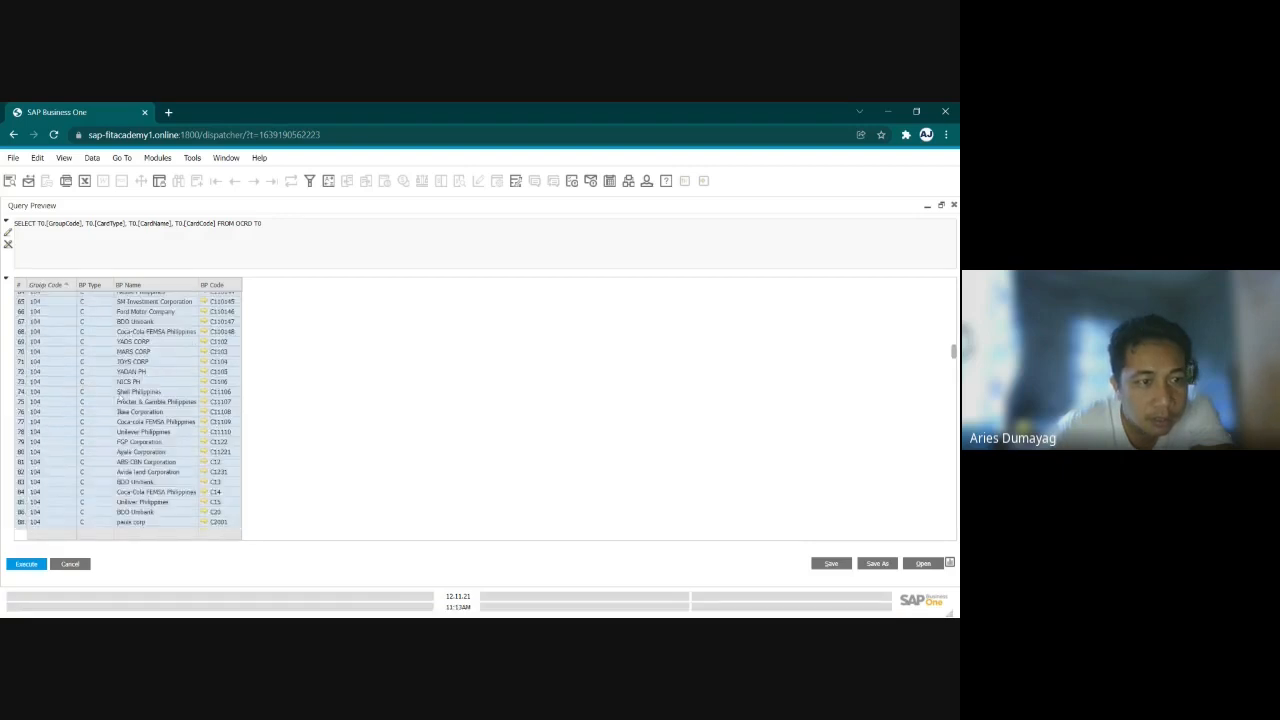
scroll(119, 398, "down", 10)
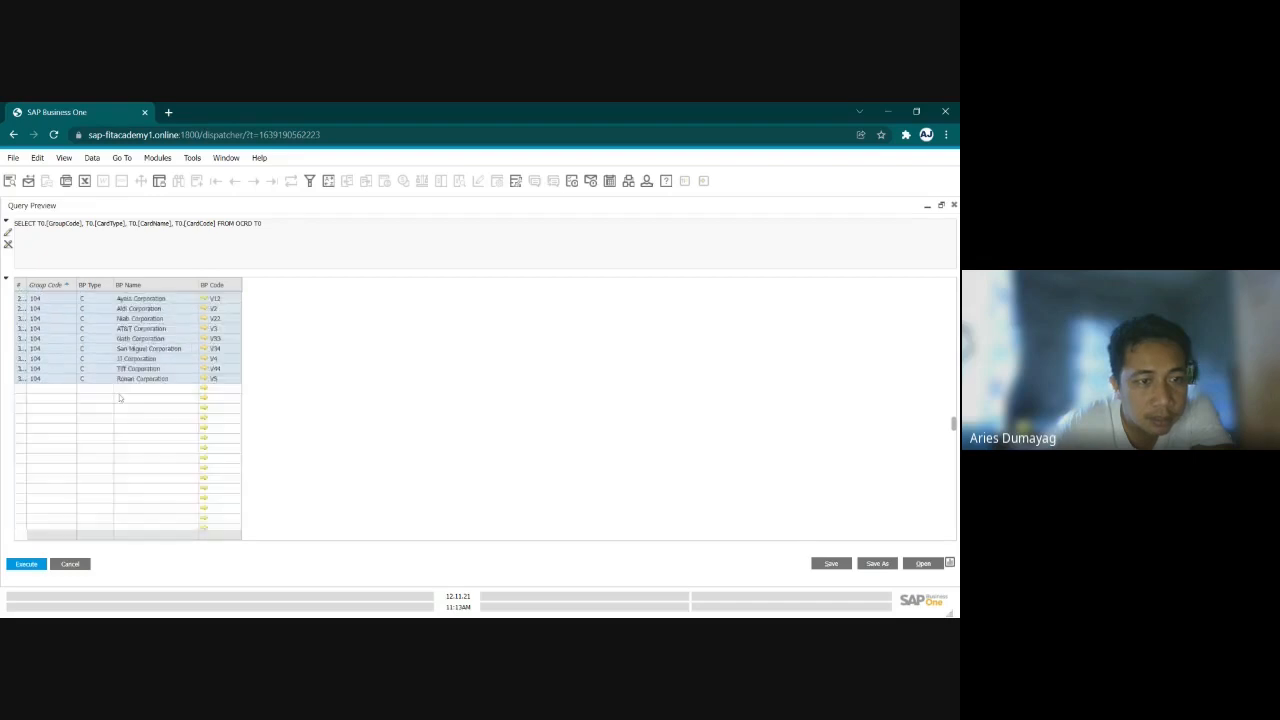
double_click(92, 286)
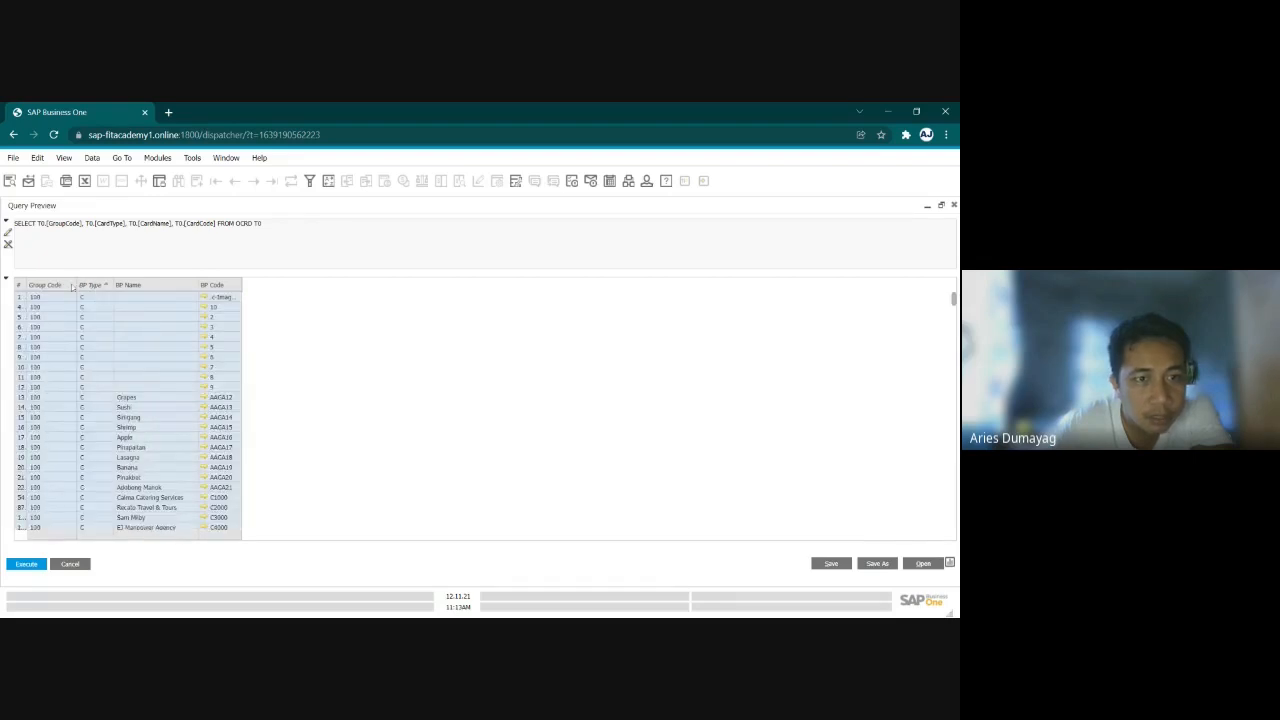
scroll(224, 452, "down", 4)
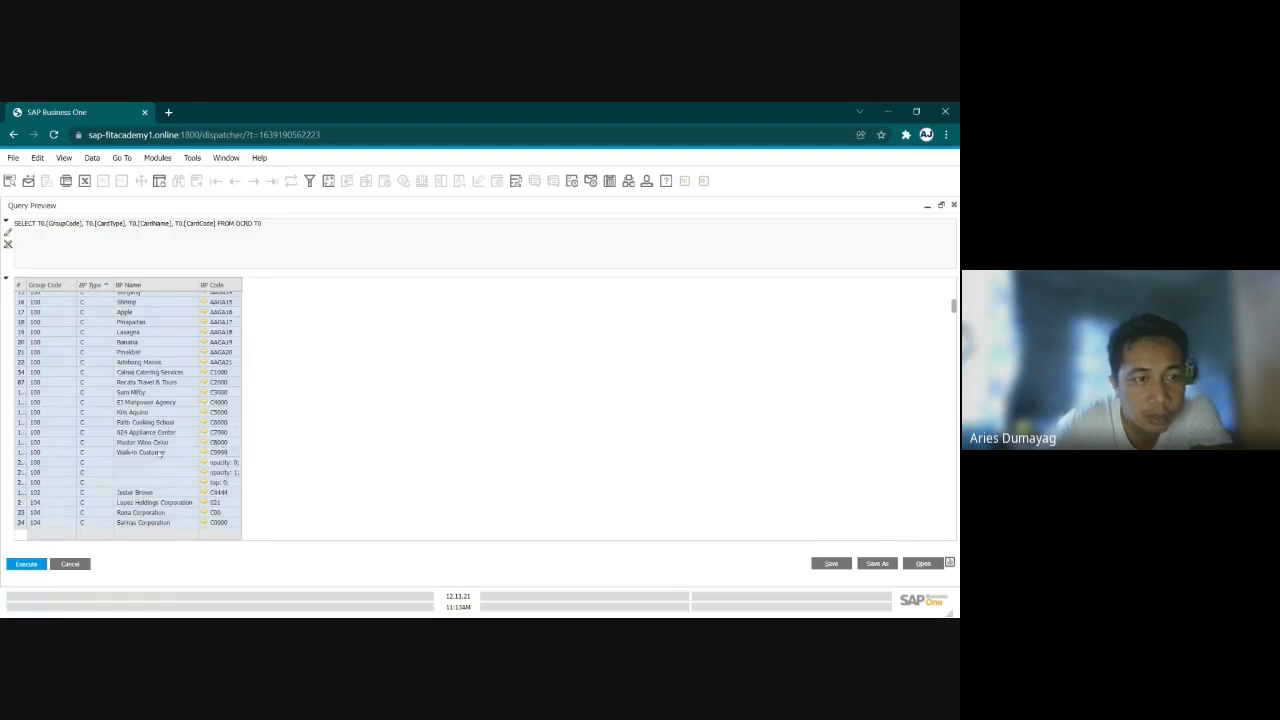
scroll(140, 452, "up", 4)
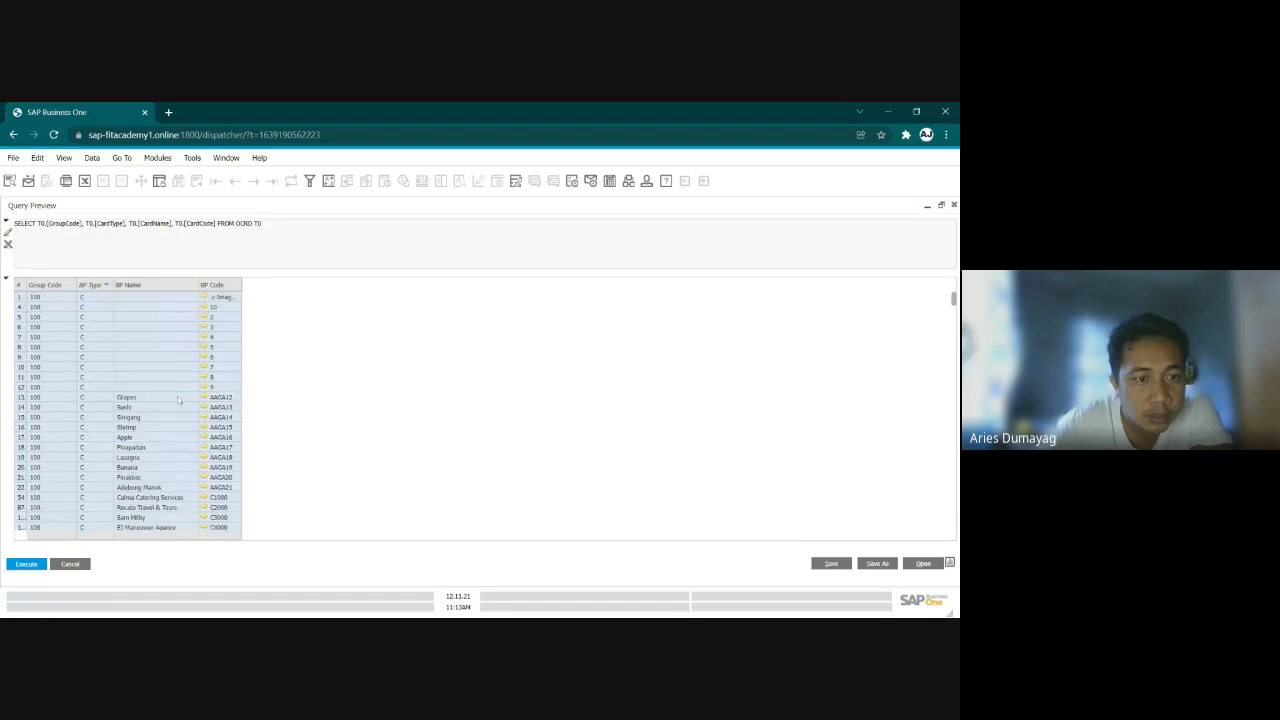
left_click(953, 204)
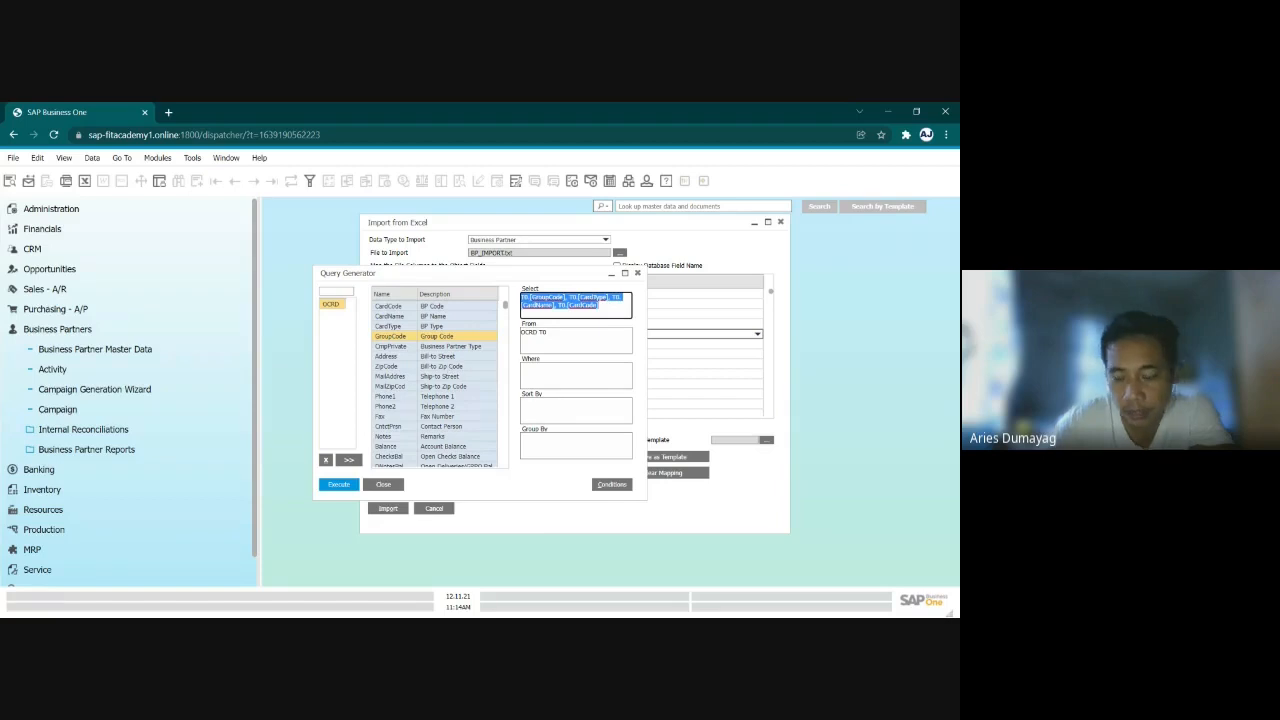
- Clear the query's Select fields, add CardCode, CardName, CardType and GroupCode again, and execute the query
key("Delete")
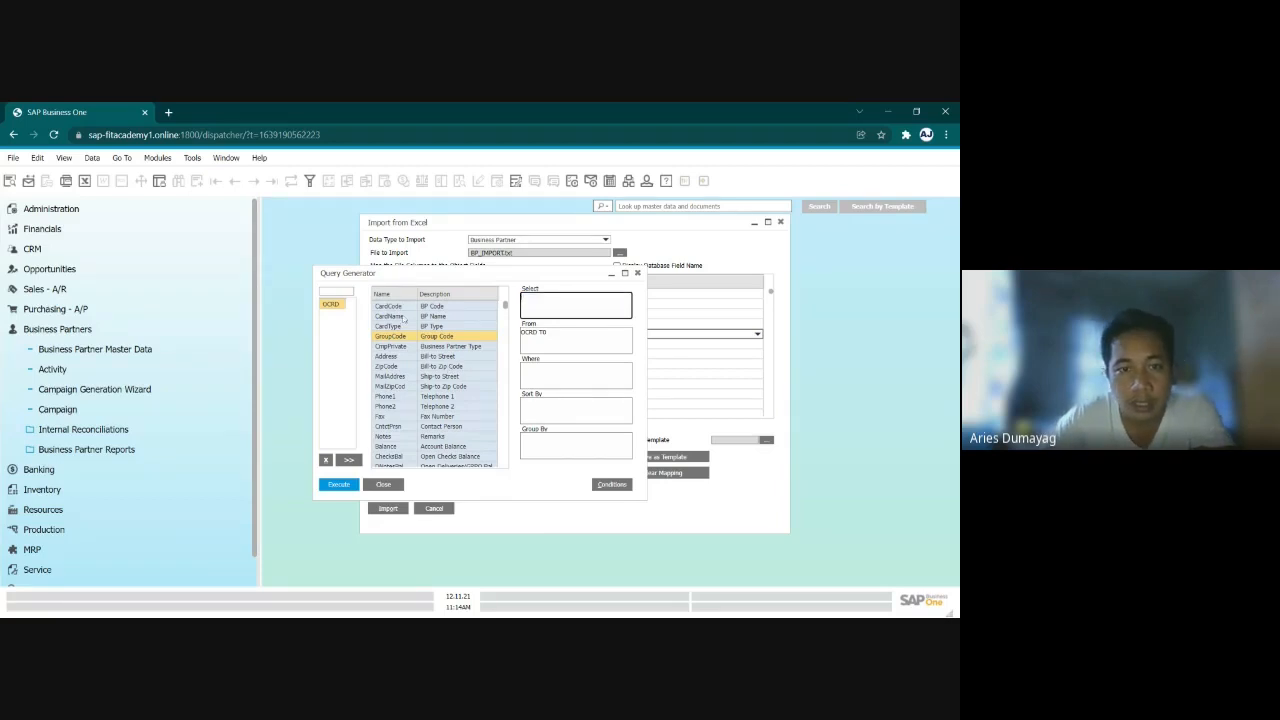
left_click(404, 316)
double_click(405, 307)
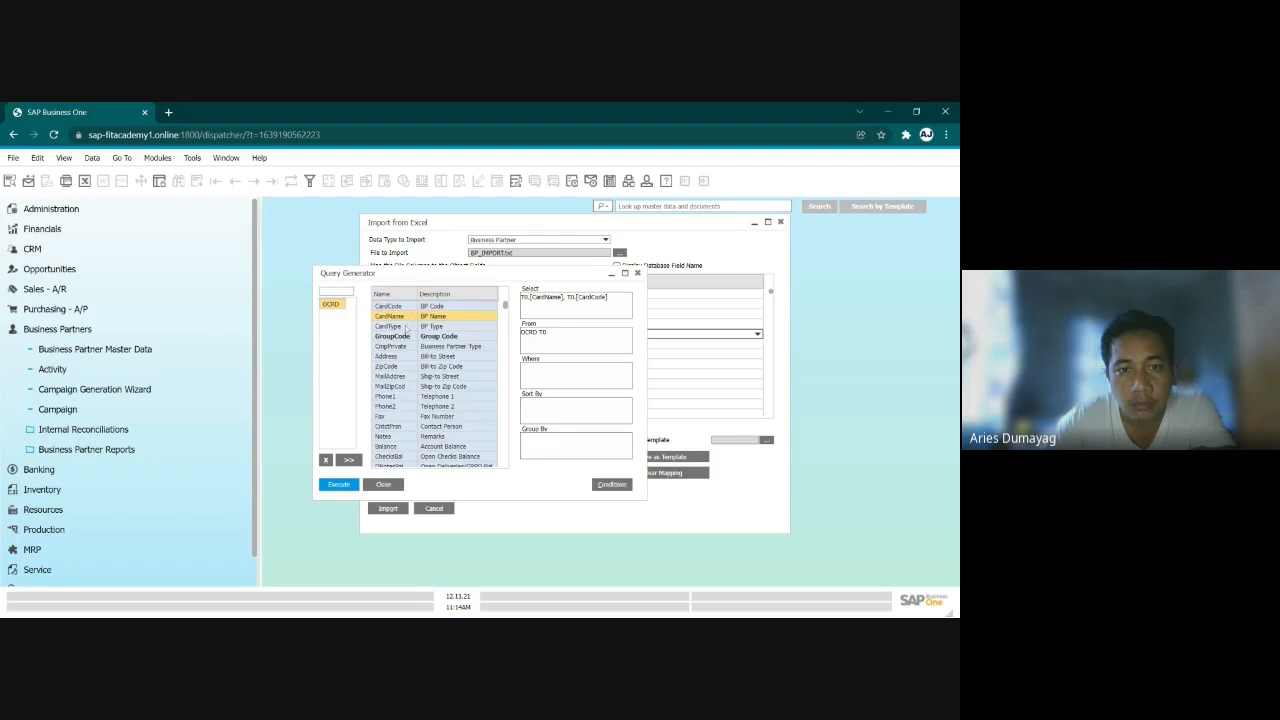
double_click(406, 327)
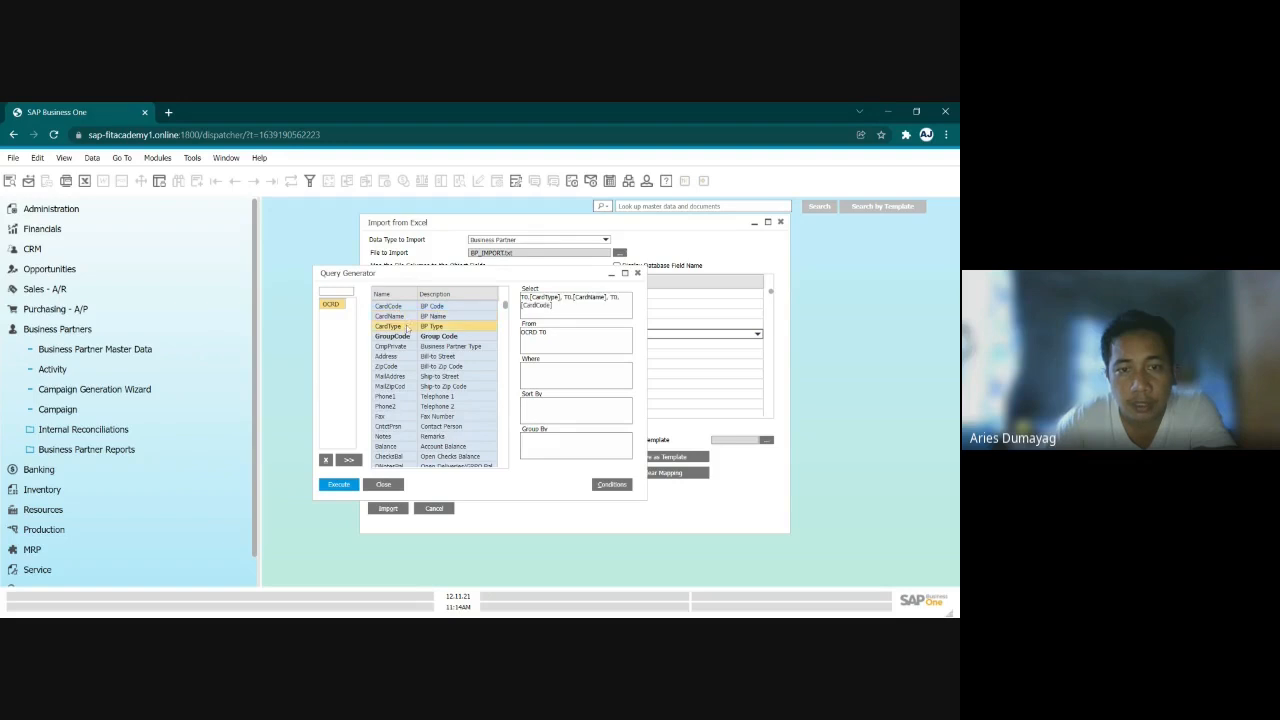
scroll(411, 344, "down", 2)
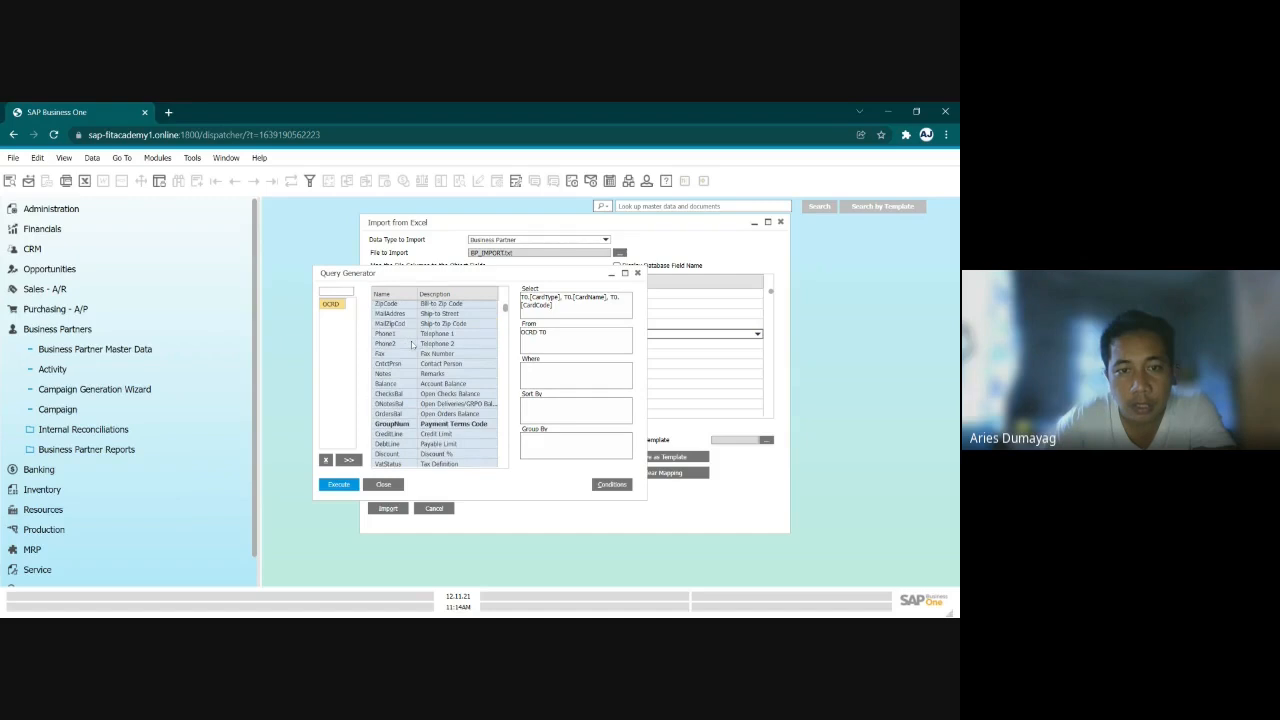
scroll(411, 344, "down", 2)
scroll(411, 344, "down", 2)
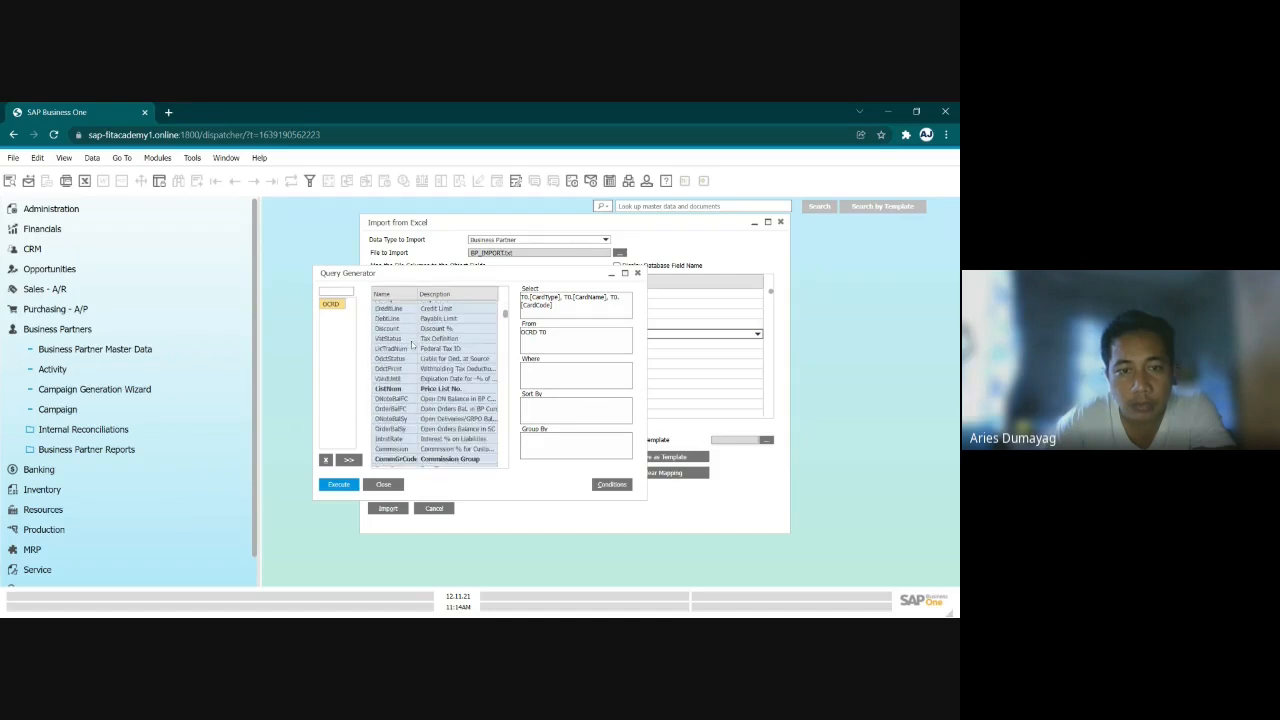
scroll(412, 344, "up", 6)
left_click(410, 337)
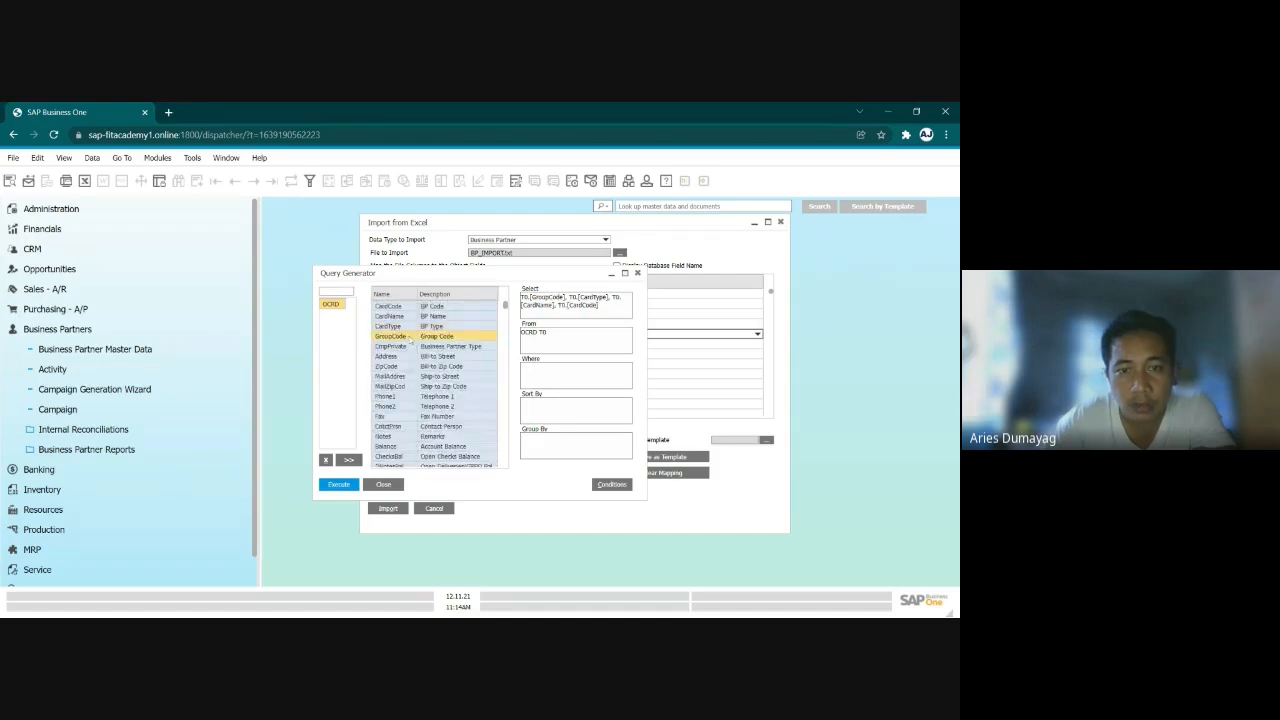
left_click(340, 484)
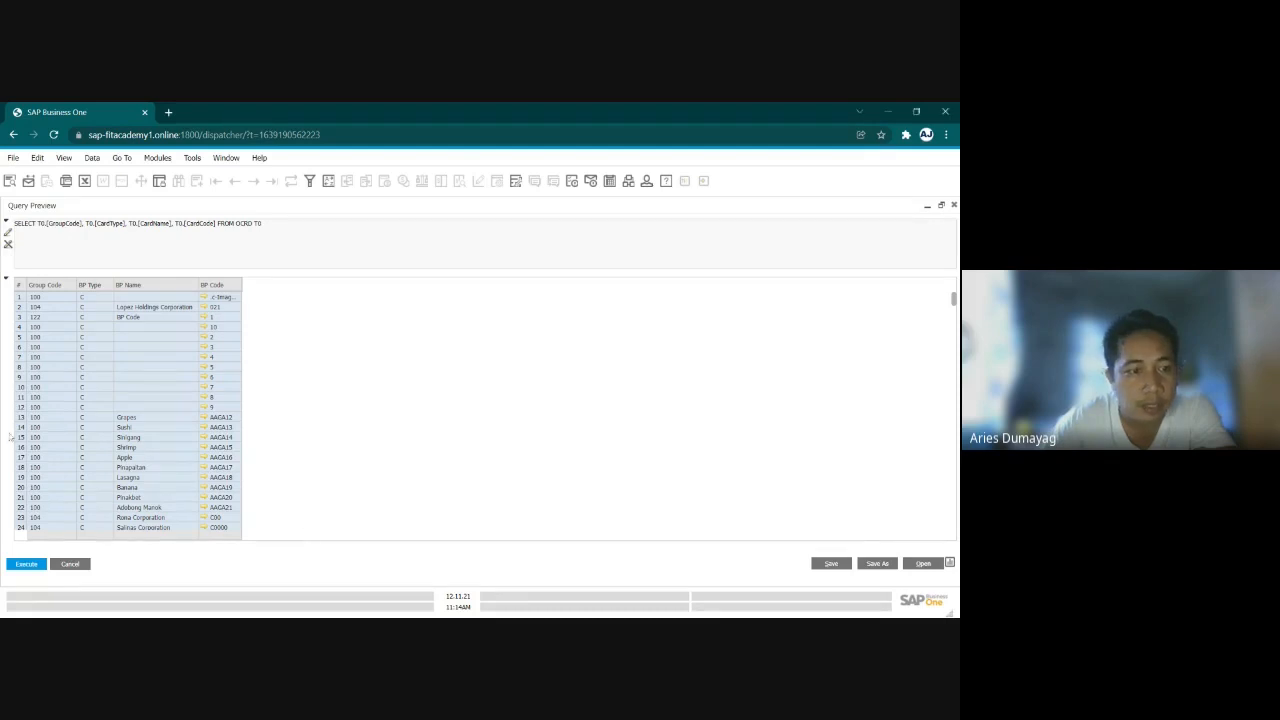
- Look through the rerun query's results in their original order for the imported business partners
scroll(65, 517, "down", 4)
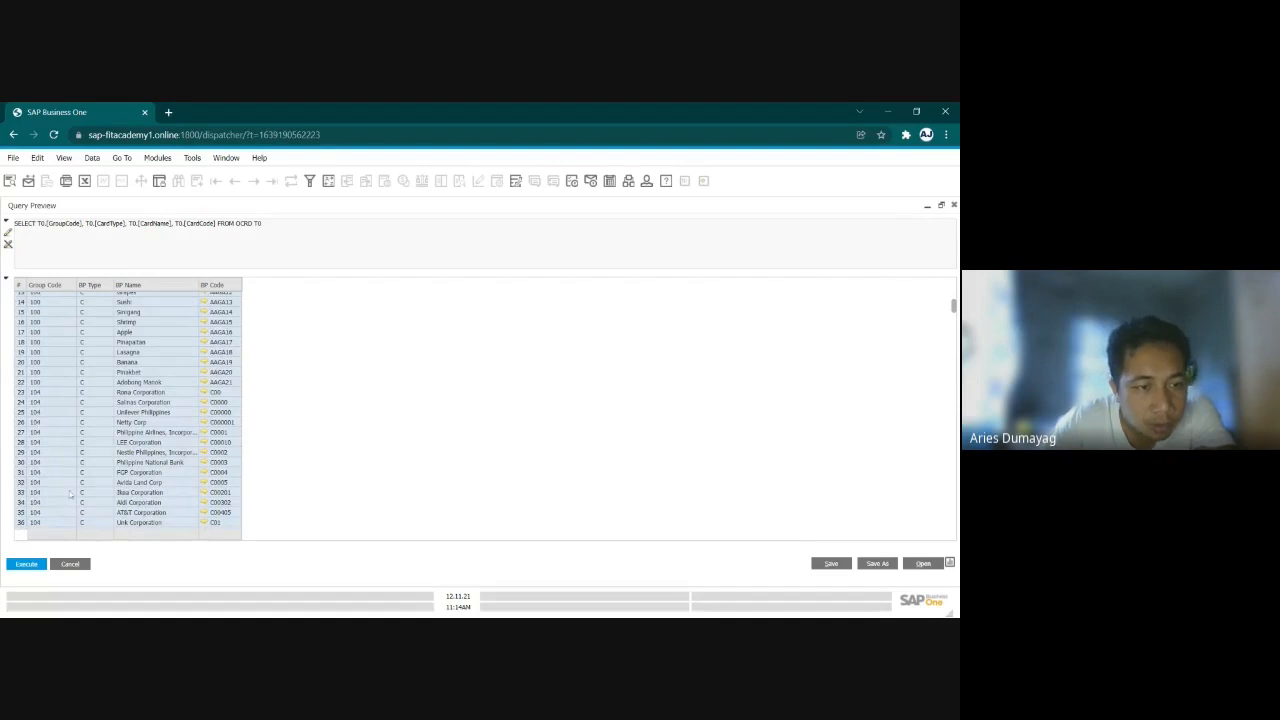
scroll(70, 493, "down", 4)
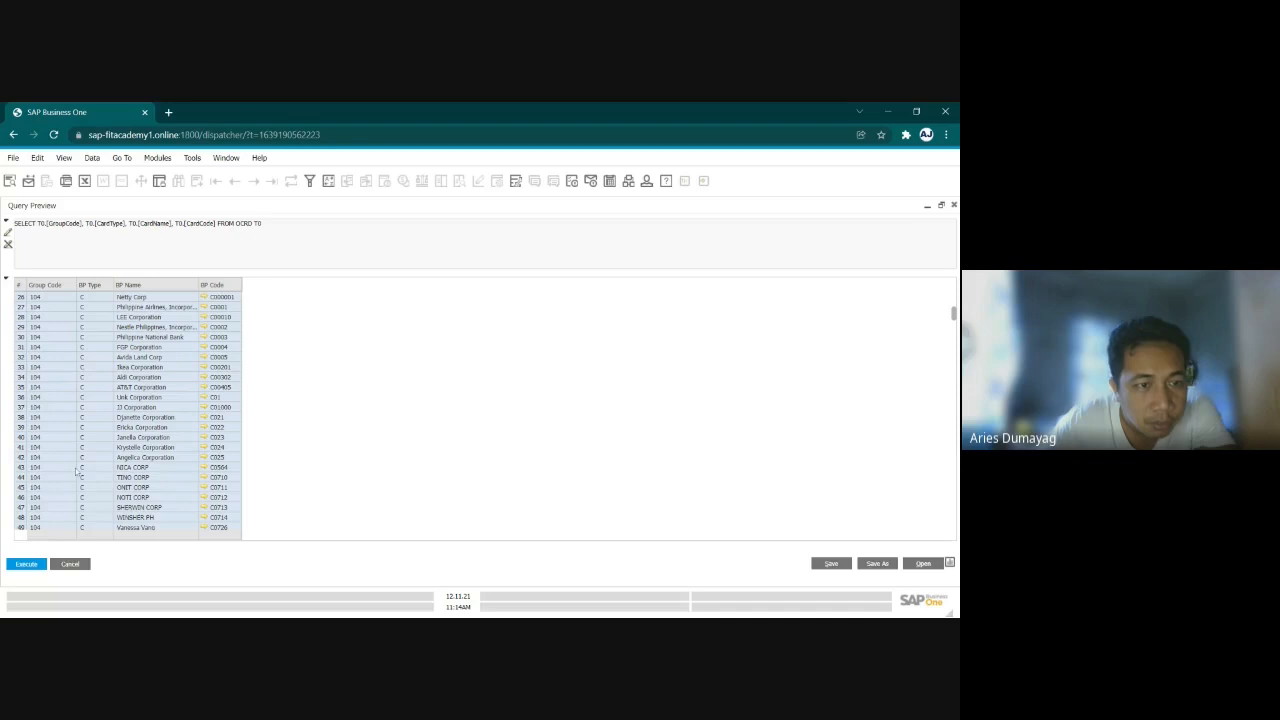
scroll(86, 463, "down", 4)
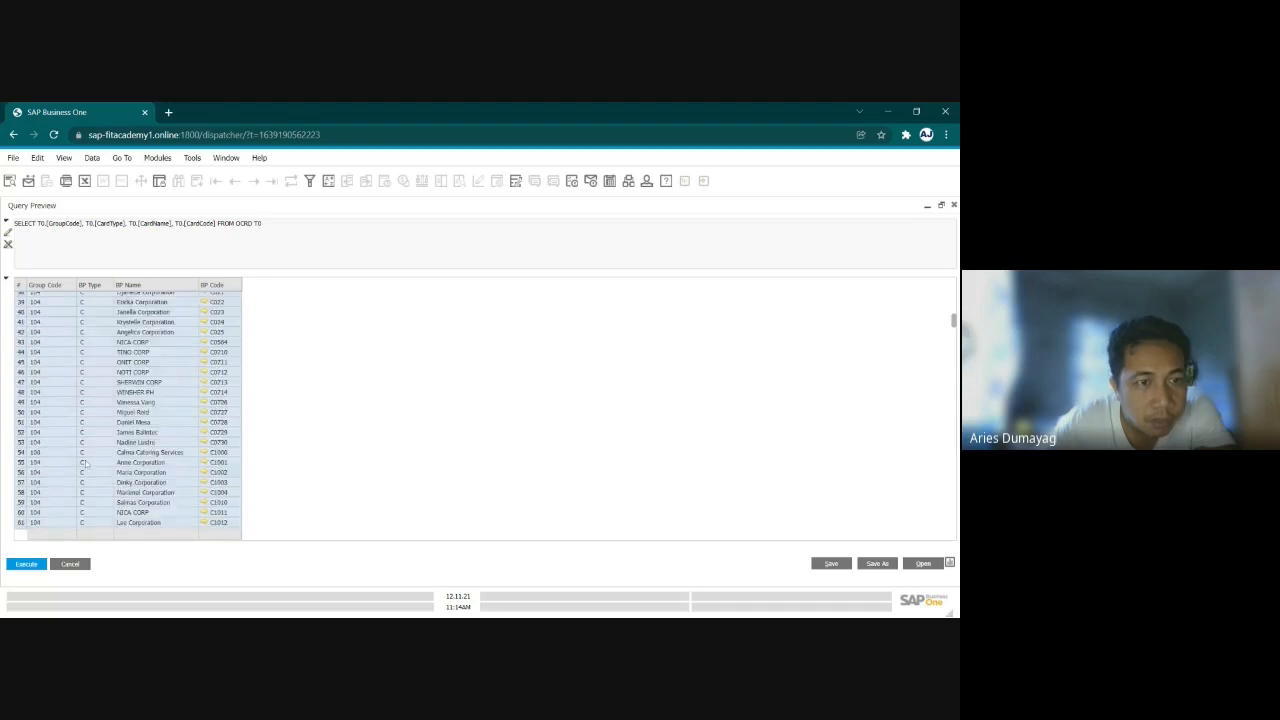
scroll(86, 463, "down", 4)
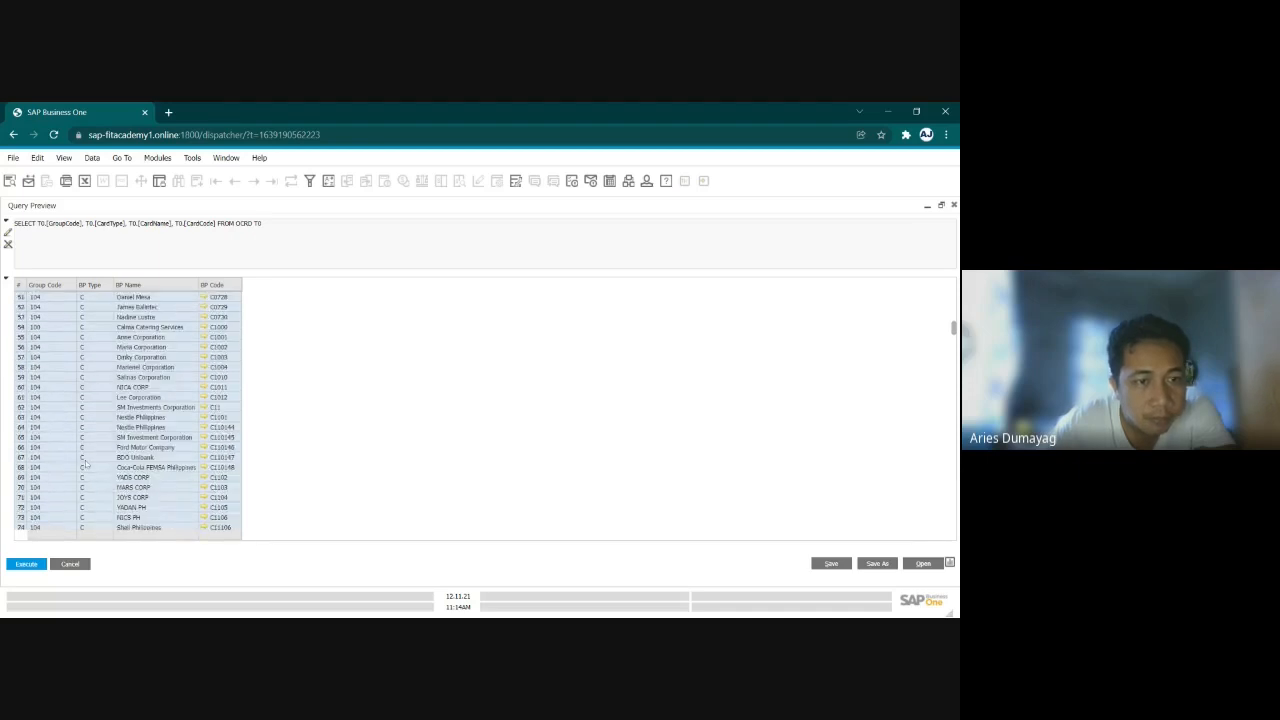
- Sort the query results by BP Name and look for the imported business partners by name
double_click(153, 287)
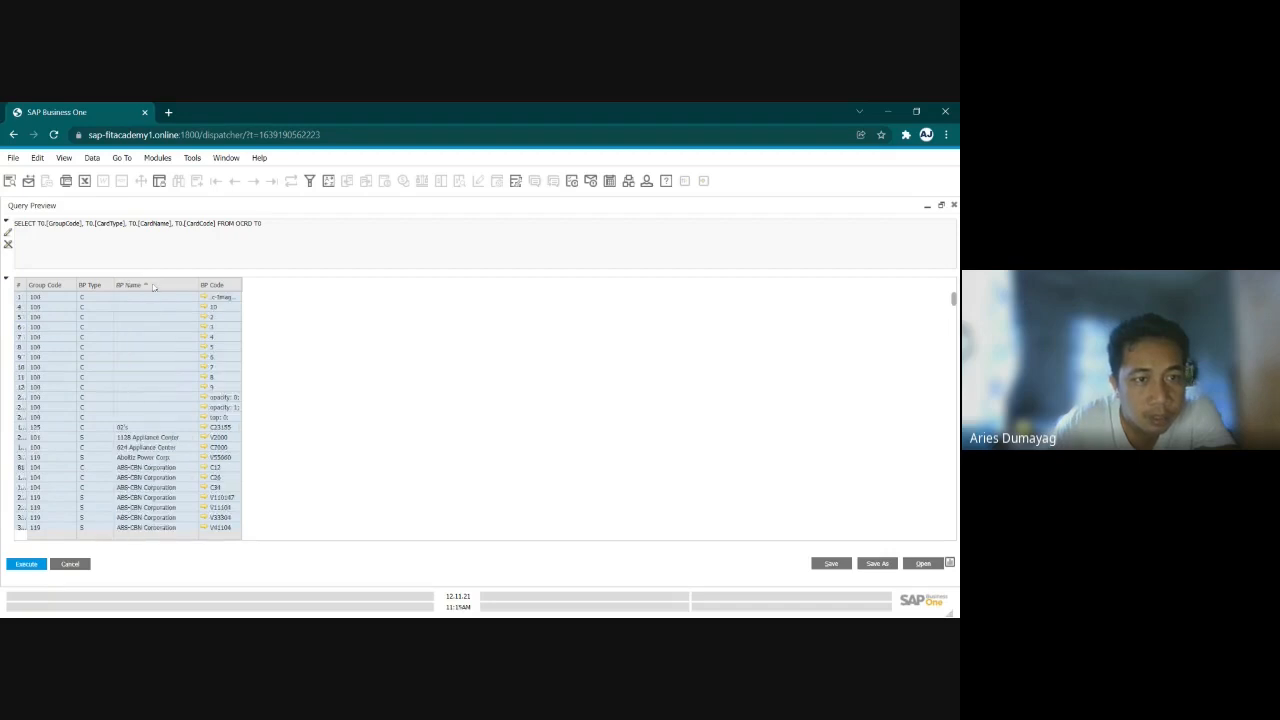
scroll(146, 481, "down", 10)
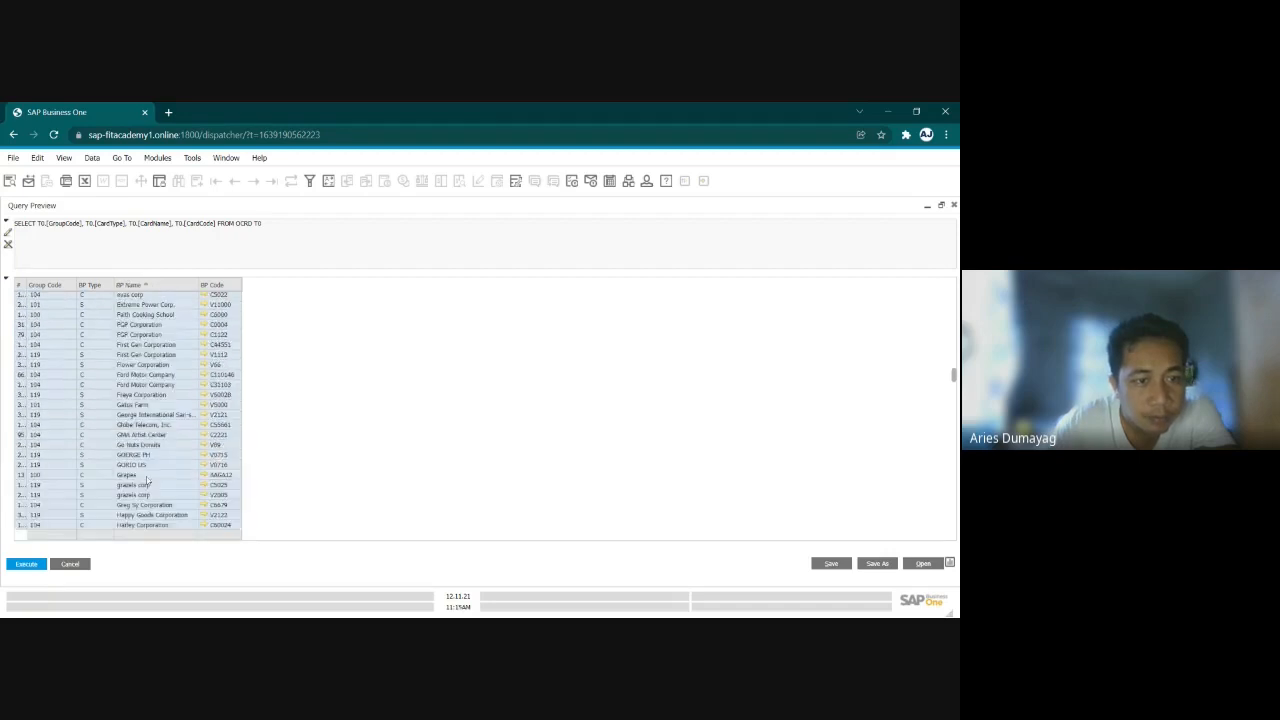
scroll(146, 481, "down", 4)
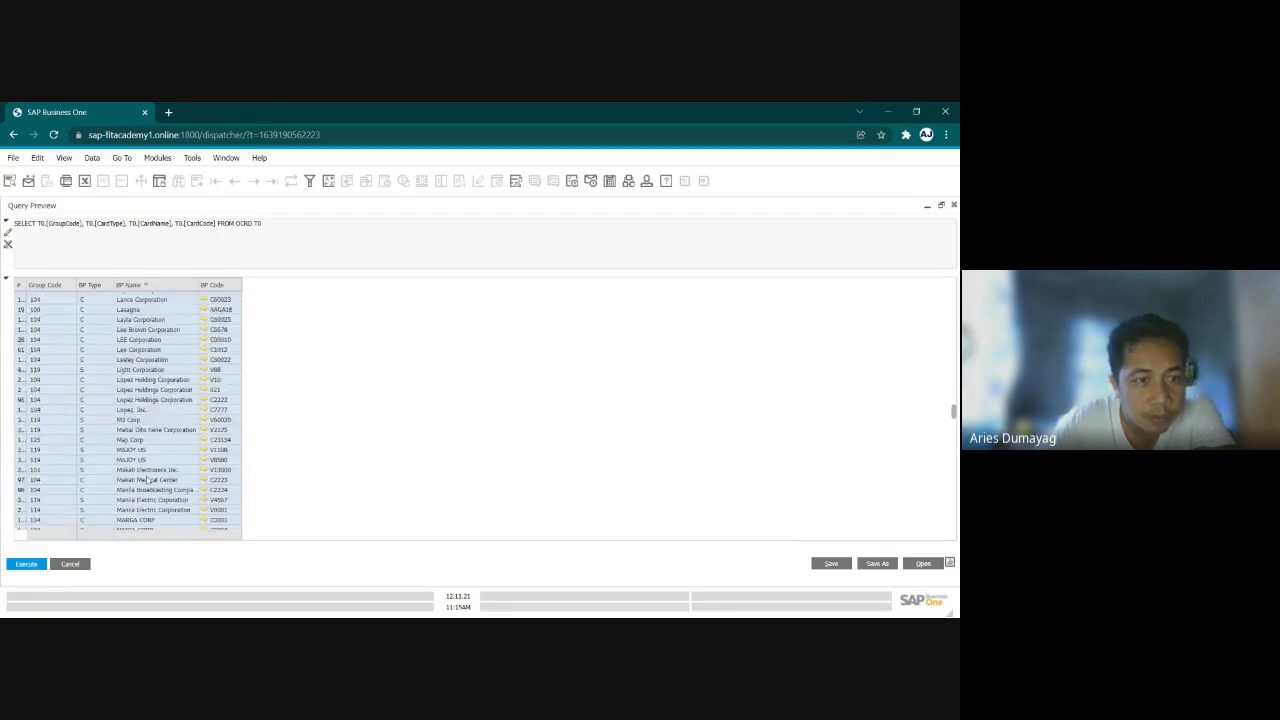
scroll(146, 481, "up", 6)
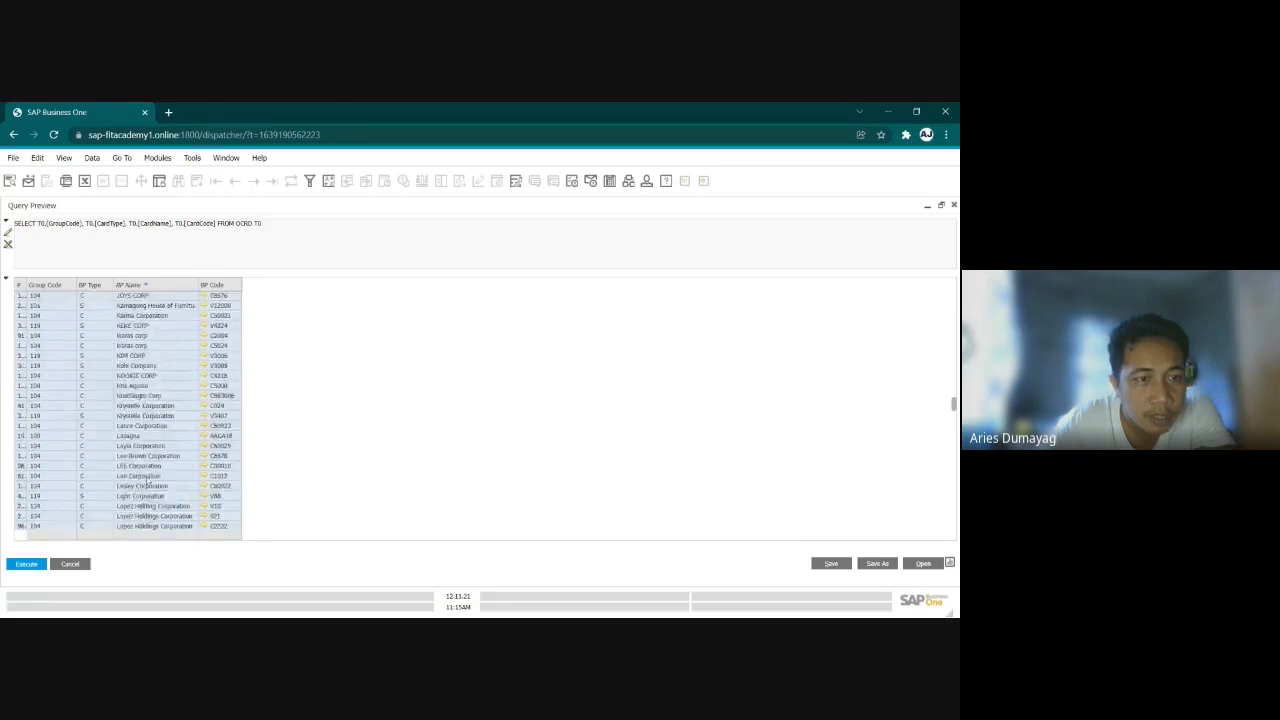
scroll(148, 481, "up", 4)
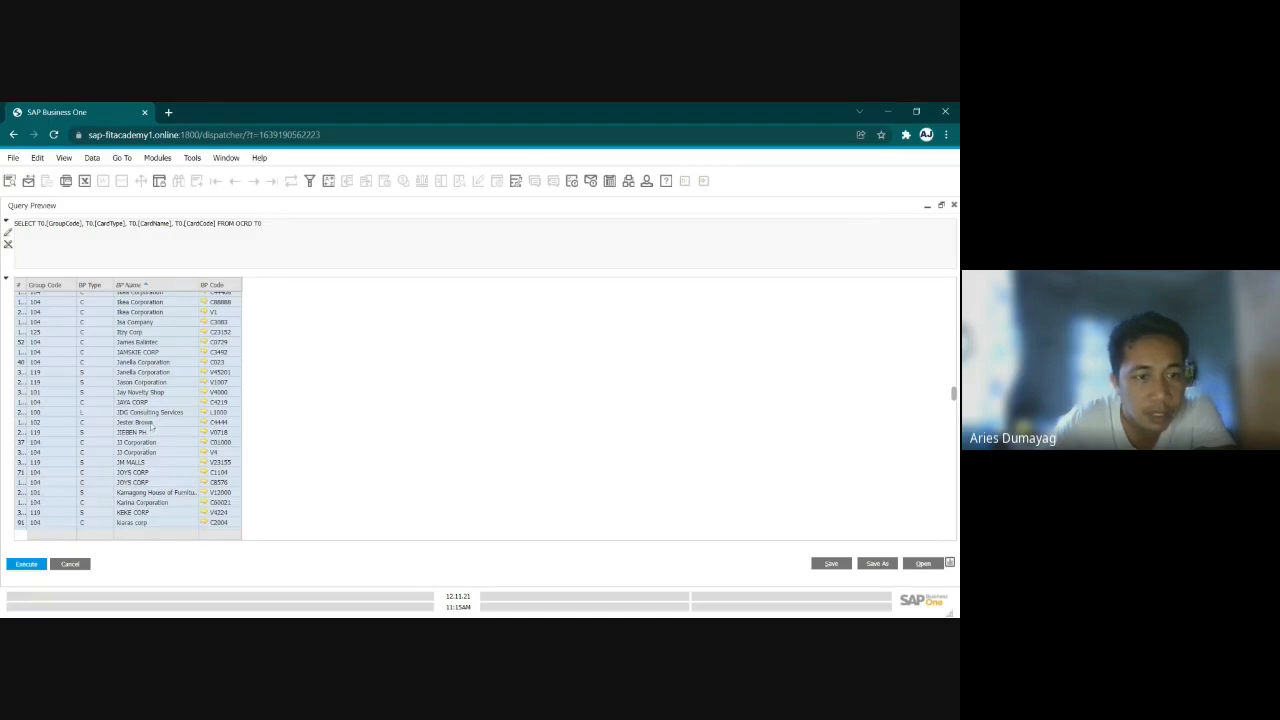
scroll(150, 427, "down", 10)
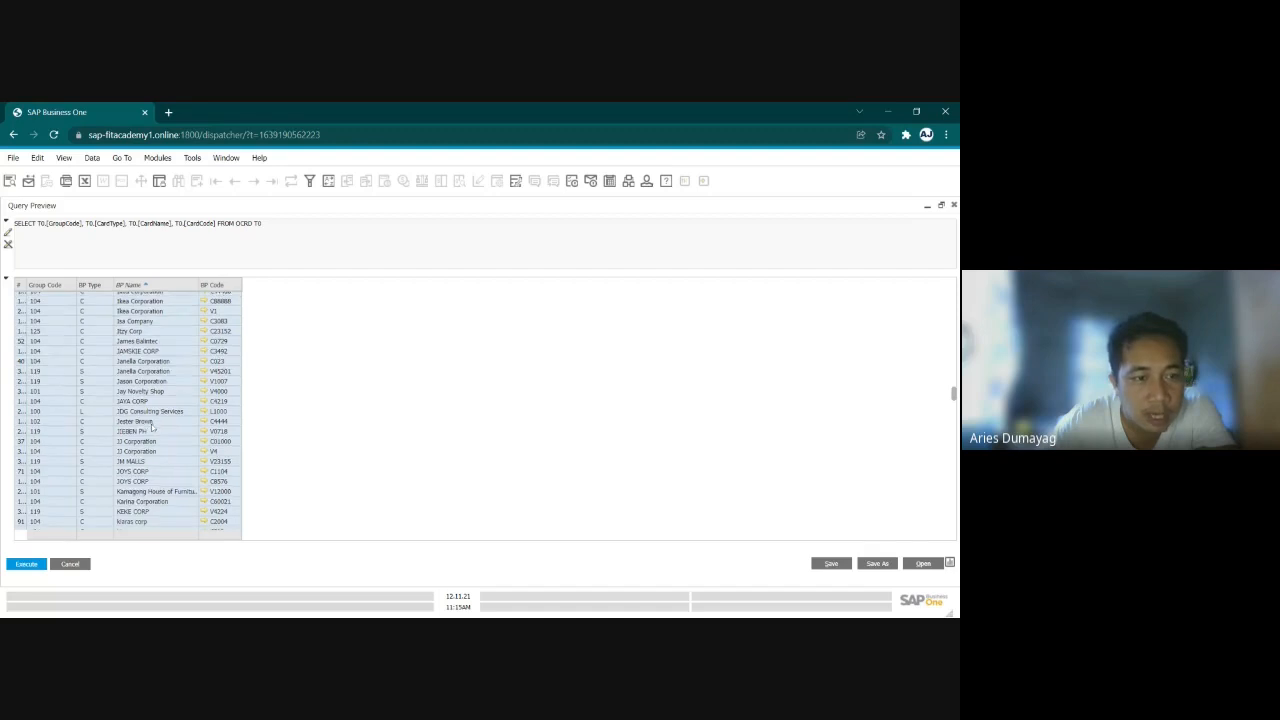
scroll(156, 428, "down", 8)
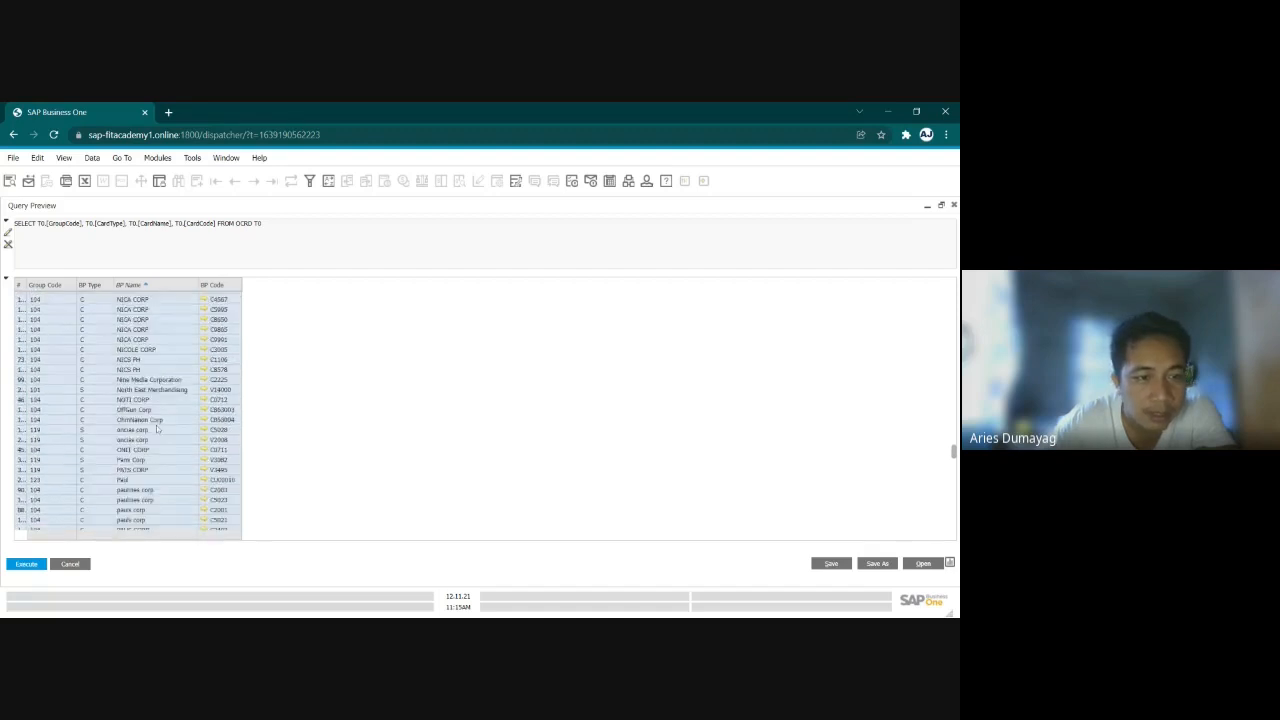
scroll(156, 428, "down", 6)
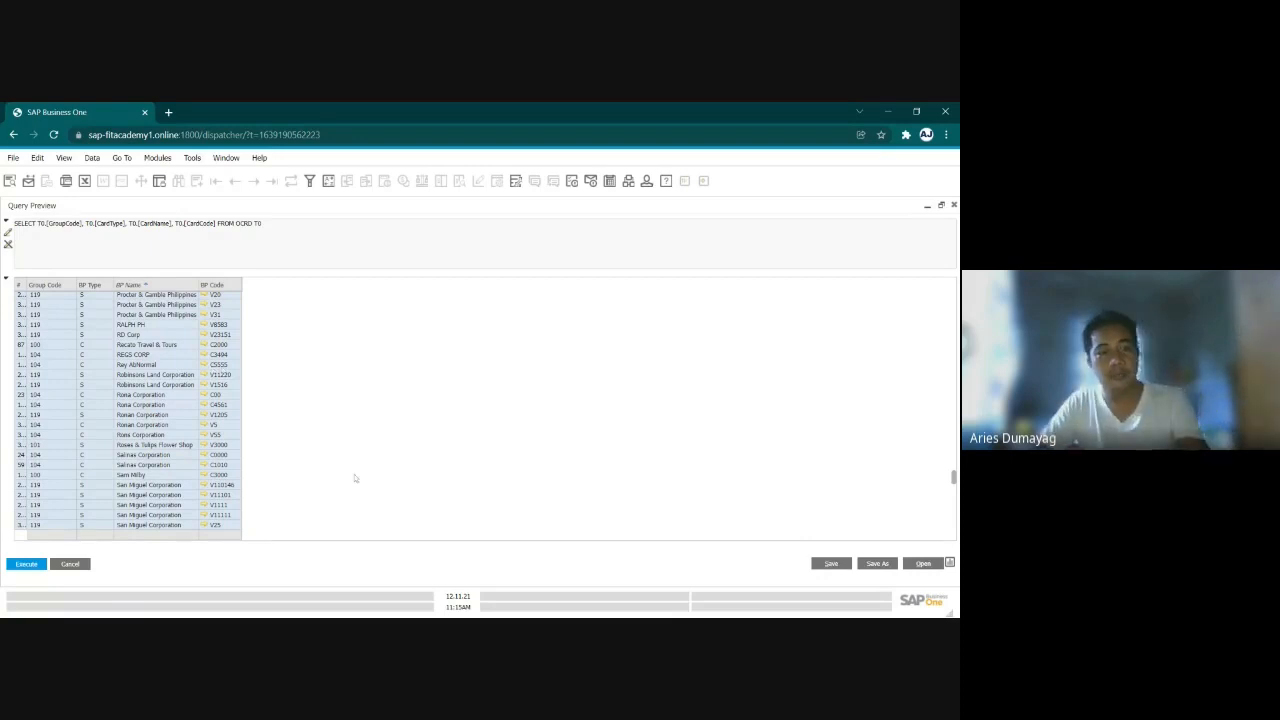
- Close the query preview and move the Query Generator window over the Import from Excel window
left_click(953, 204)
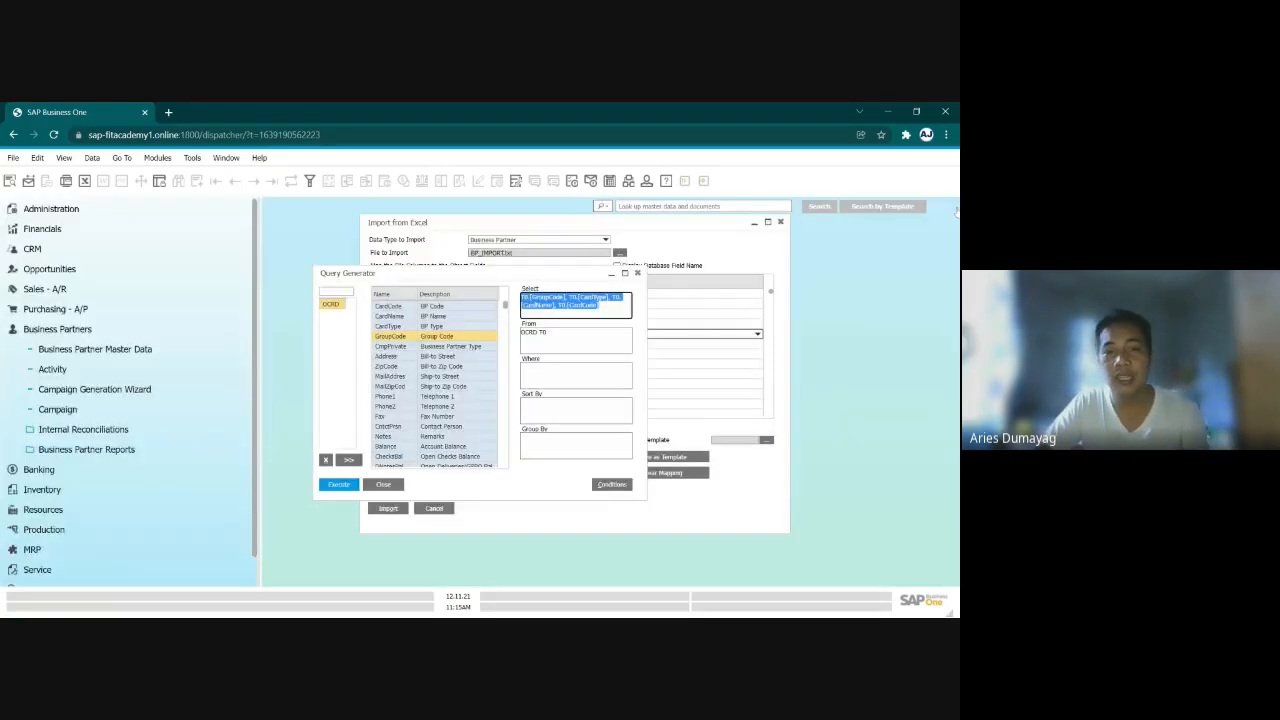
left_click_drag(526, 271, 650, 235)
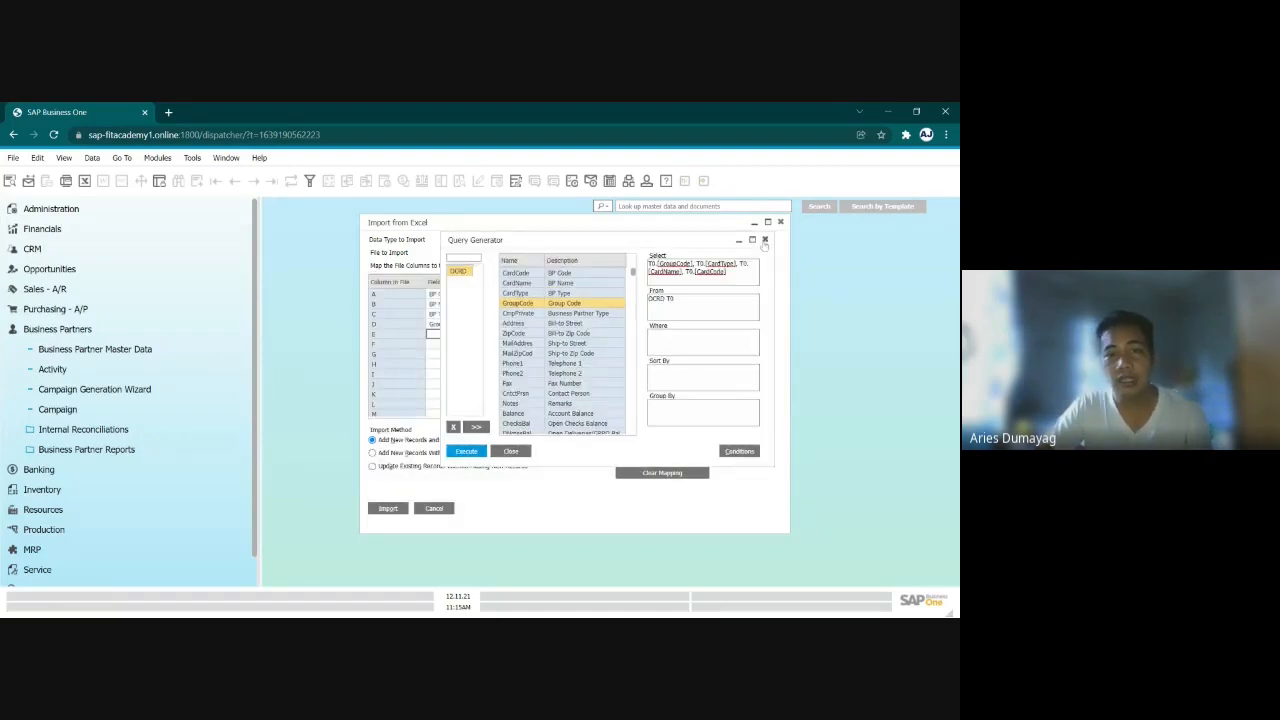
left_click(462, 258)
key("alt+Tab")
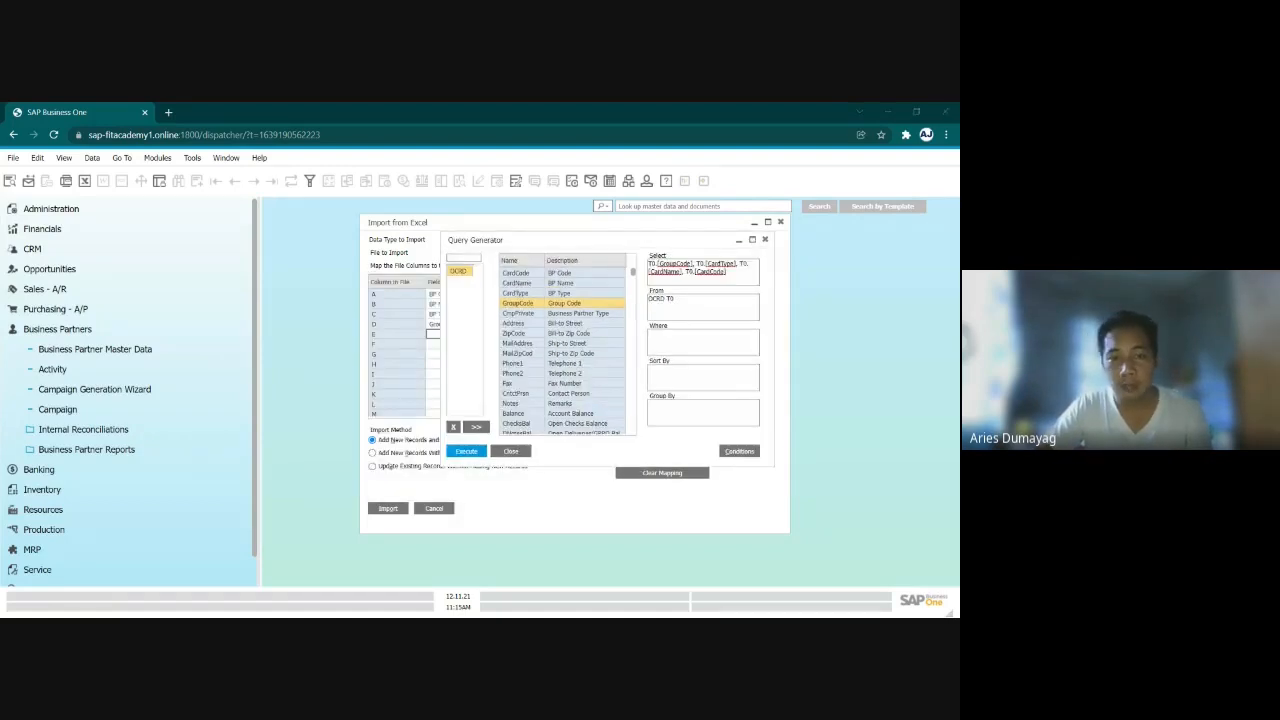